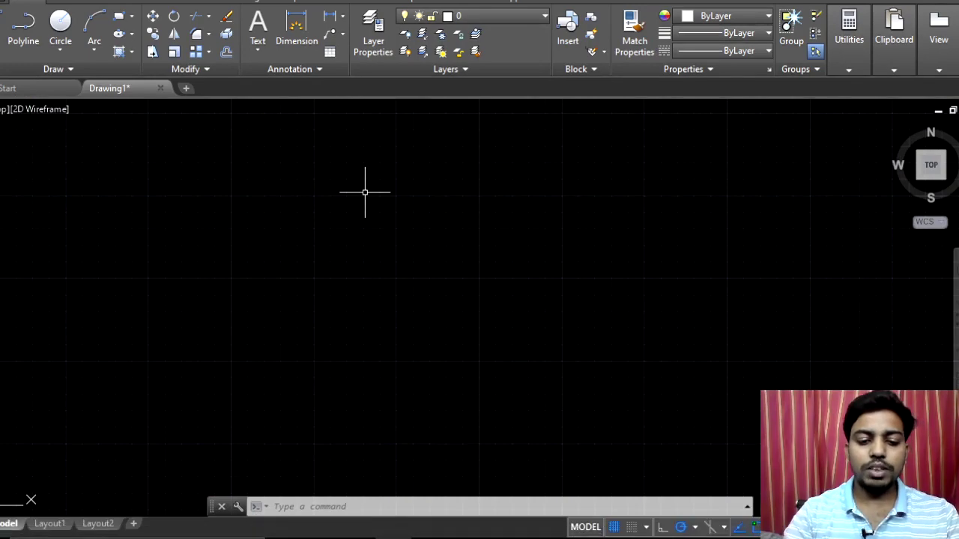
pyautogui.write('REc')
pyautogui.press('Return')
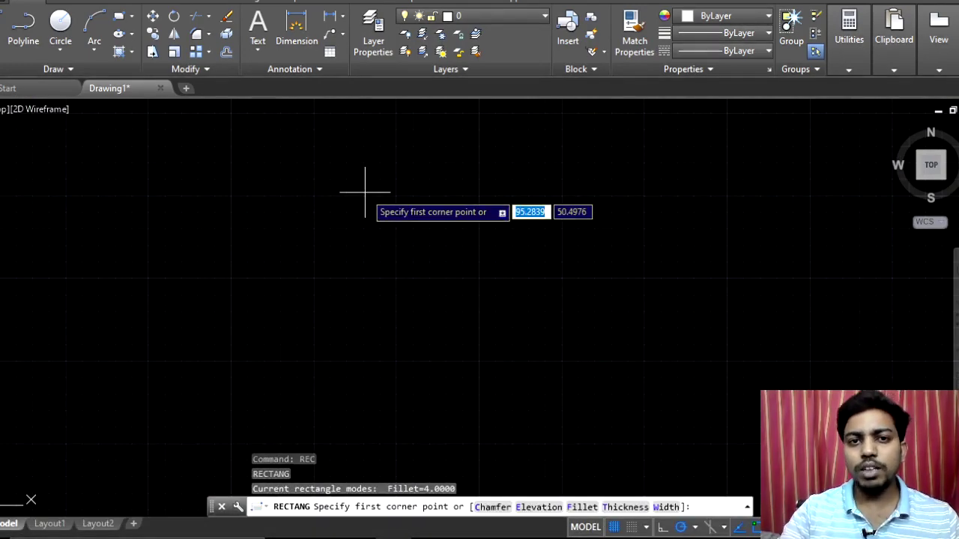
pyautogui.click(268, 183)
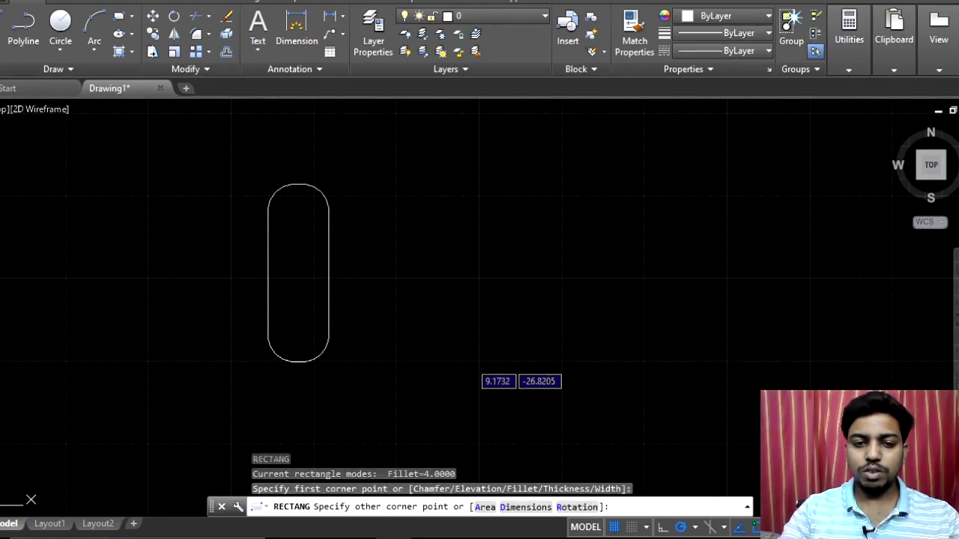
pyautogui.press('Escape')
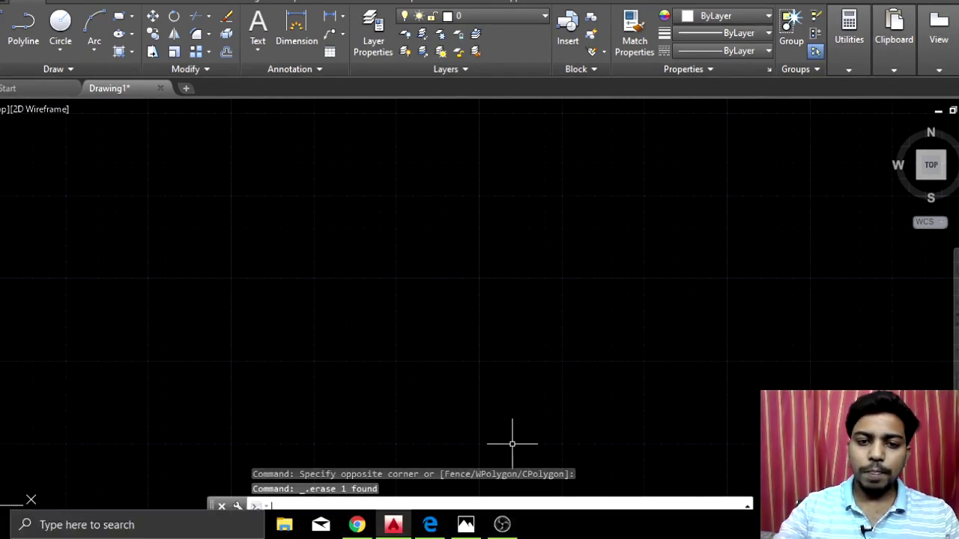
pyautogui.write('r')
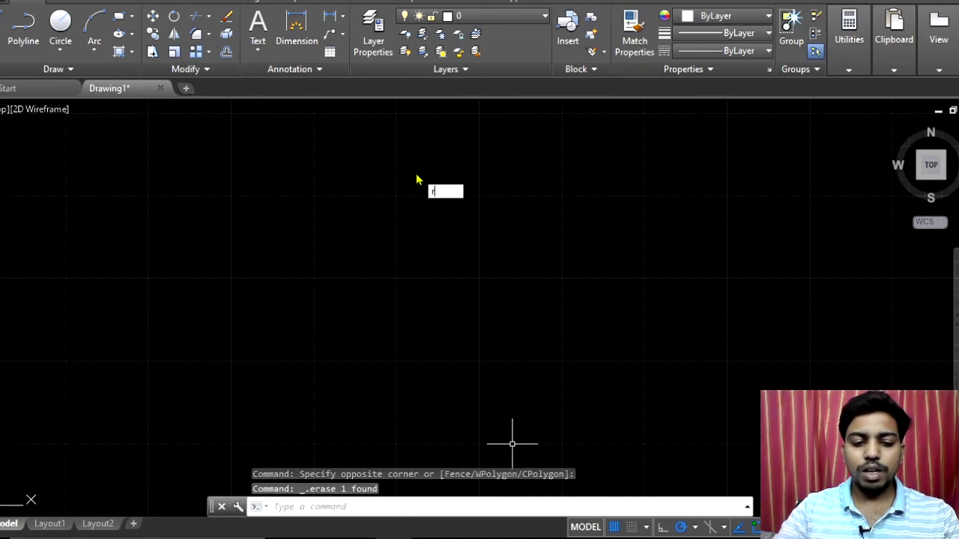
pyautogui.write('ec')
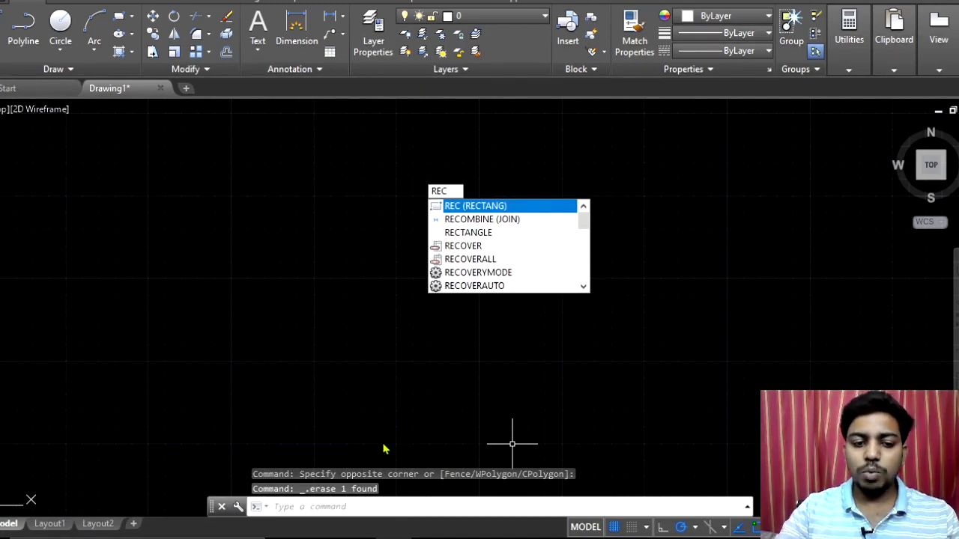
pyautogui.press('Escape')
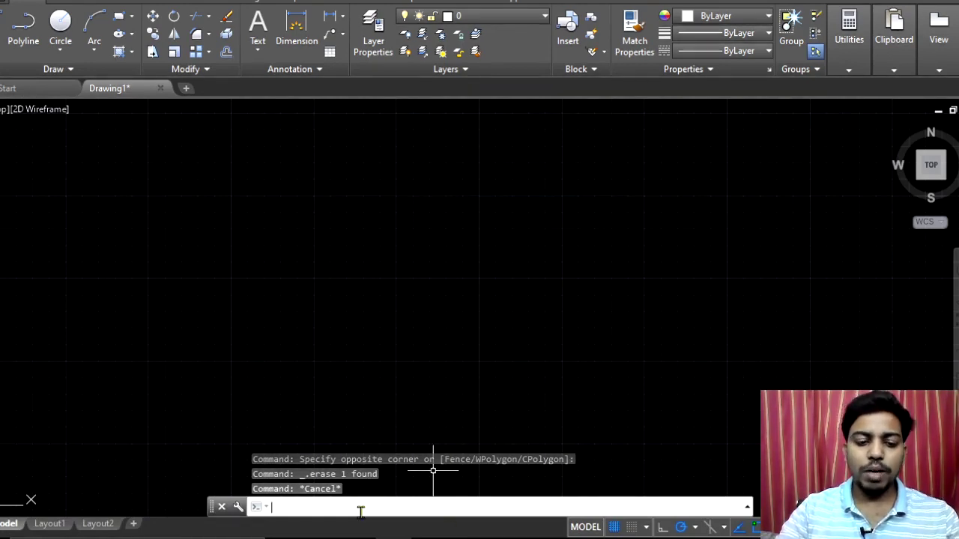
# Draw a sharp-cornered rectangle in the middle of the drawing area by two opposite corners
pyautogui.write('rec')
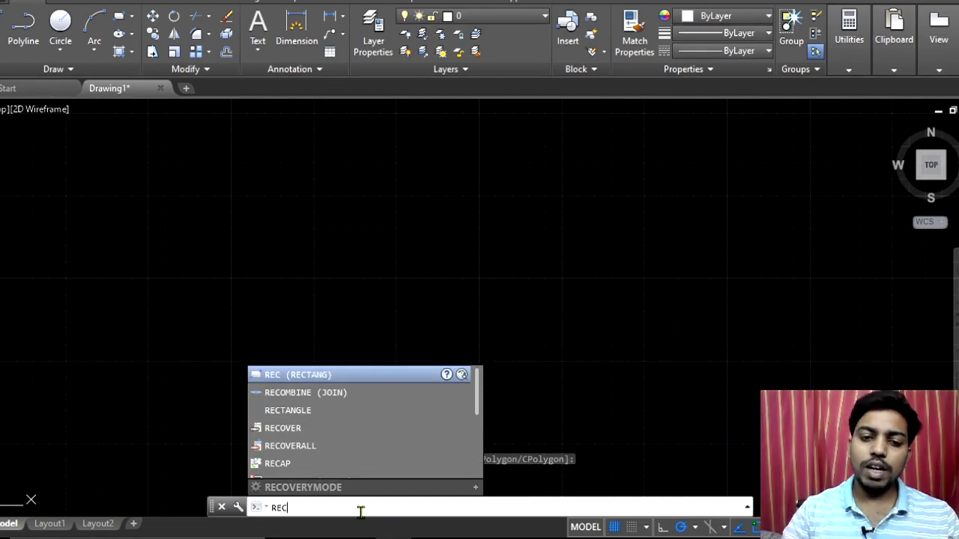
pyautogui.press('Return')
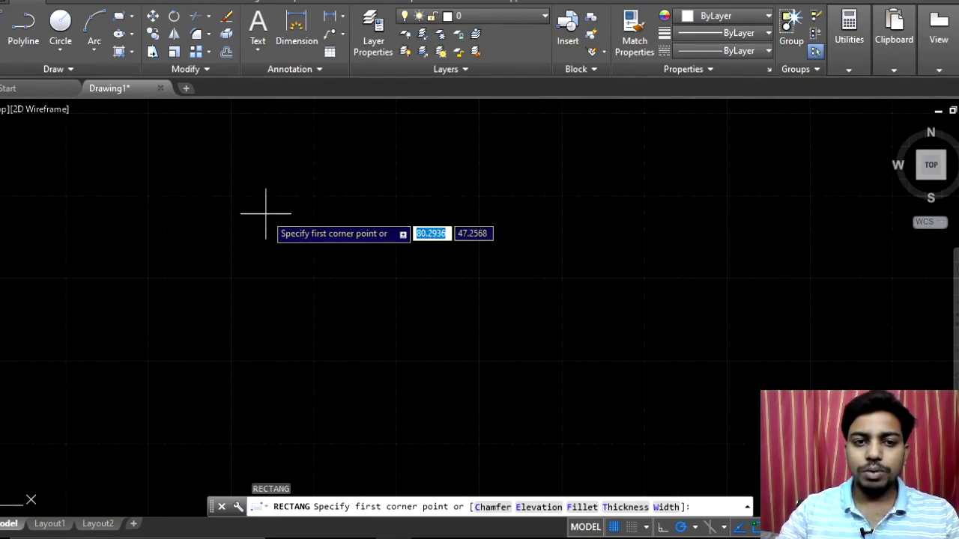
pyautogui.click(246, 167)
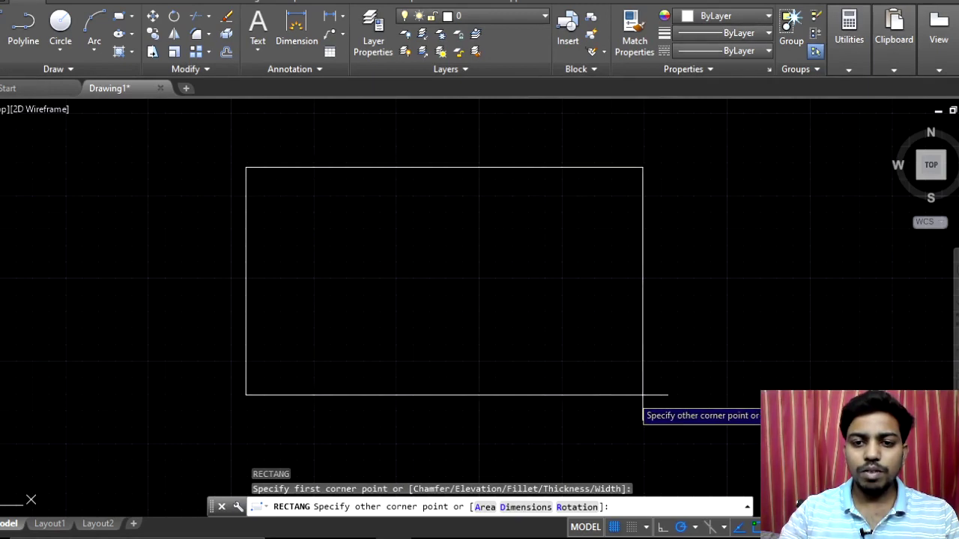
pyautogui.click(622, 393)
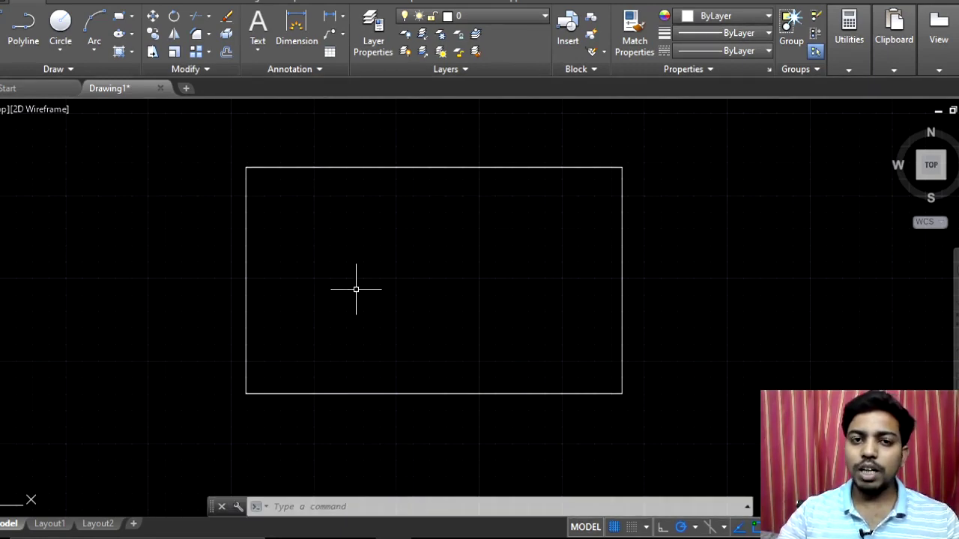
# Chamfer the rectangle's upper-left corner with the first and second chamfer distances both set to 3
pyautogui.click(328, 506)
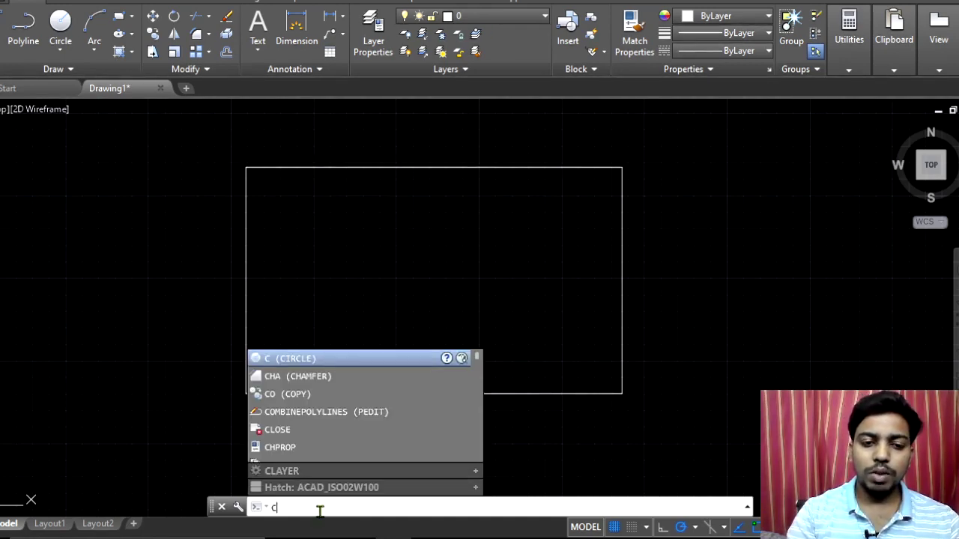
pyautogui.write('cha')
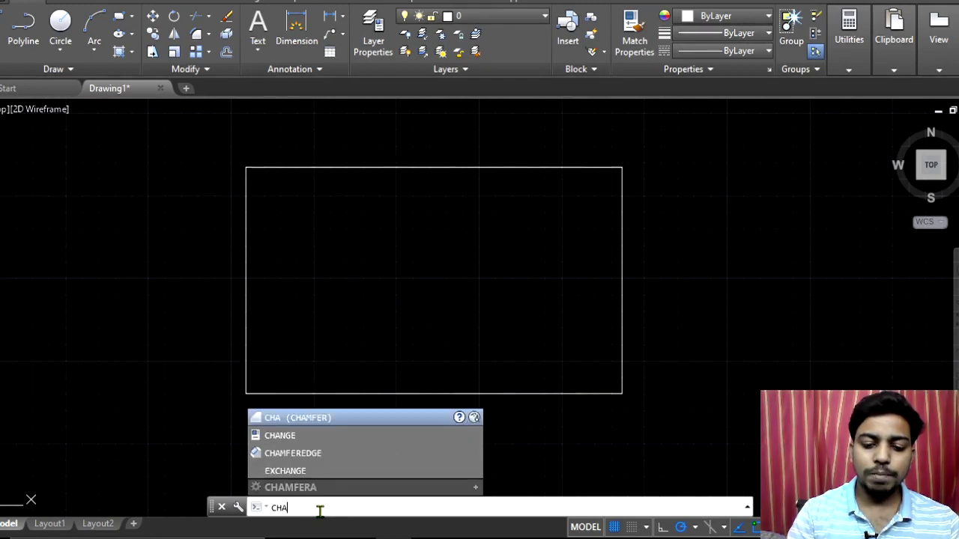
pyautogui.write('MFER')
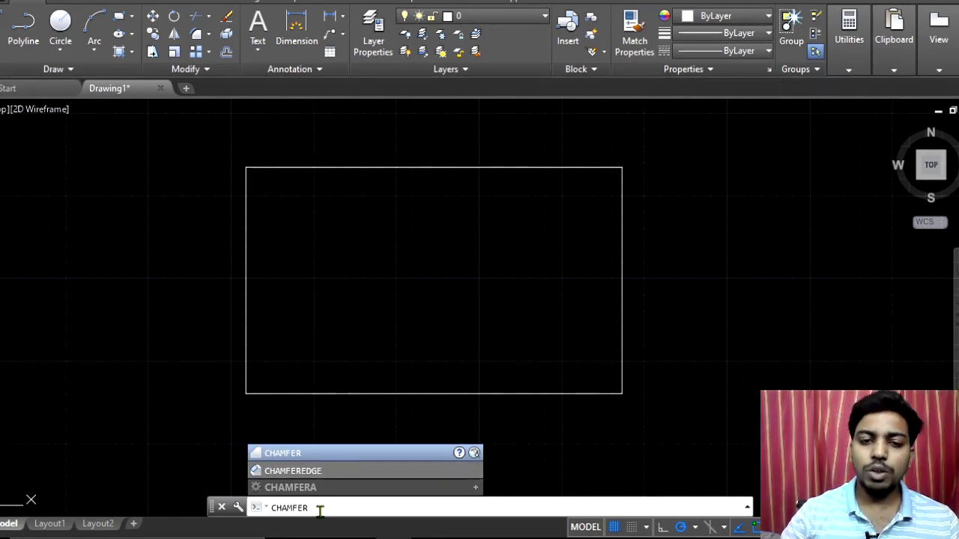
pyautogui.press('Return')
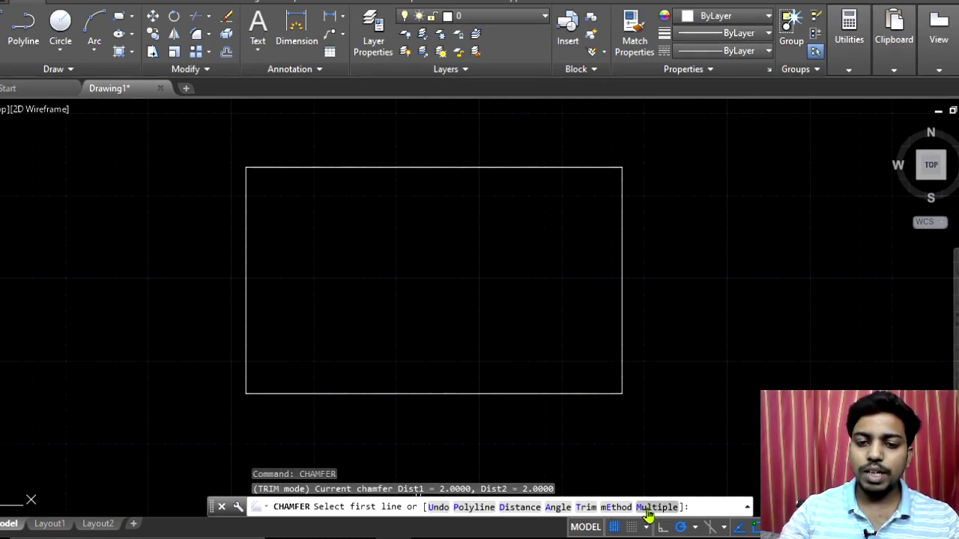
pyautogui.click(517, 507)
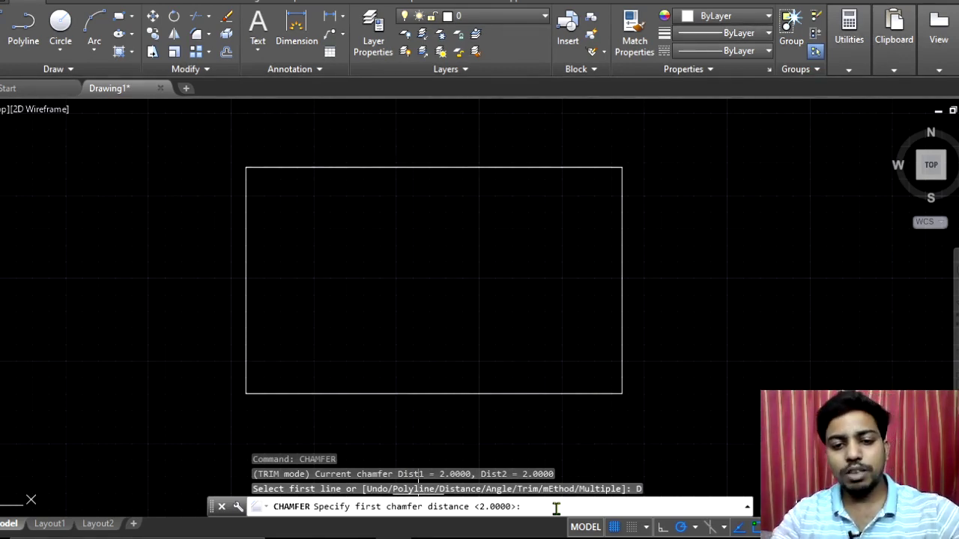
pyautogui.write('3')
pyautogui.press('Return')
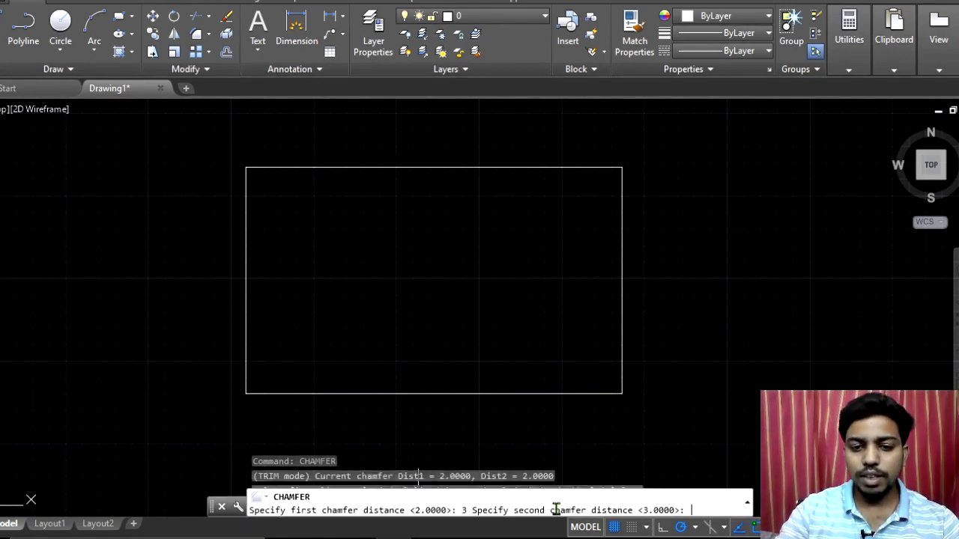
pyautogui.write('3')
pyautogui.press('Return')
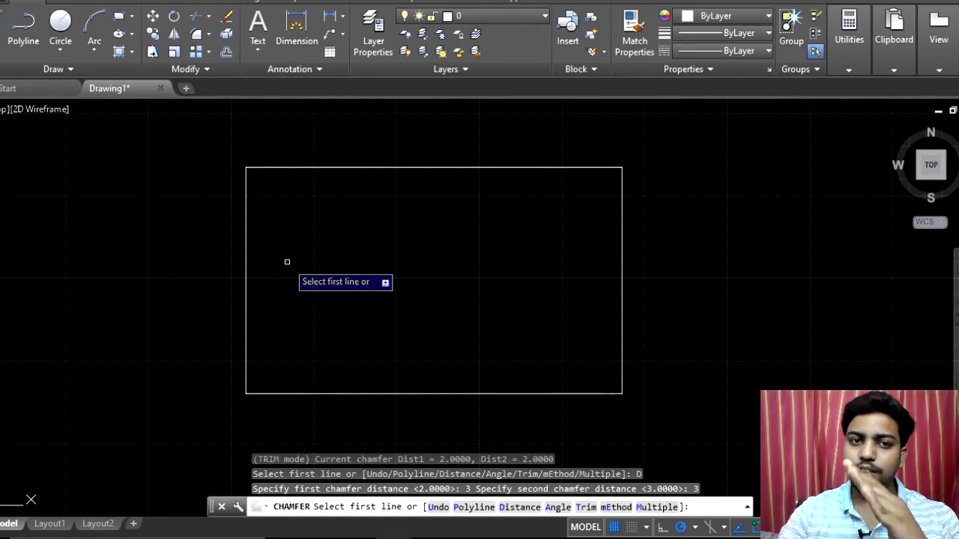
pyautogui.click(247, 228)
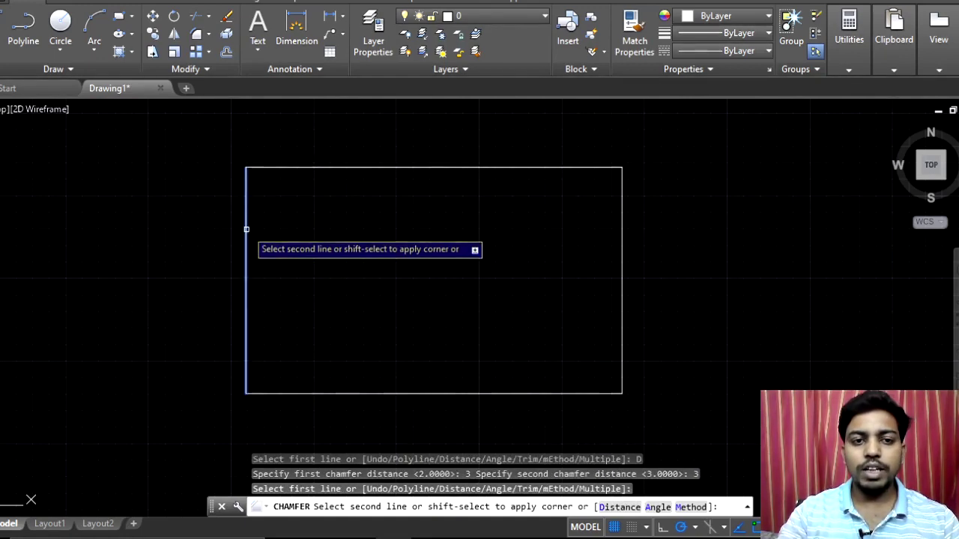
pyautogui.click(308, 168)
pyautogui.scroll(6, 292, 213)
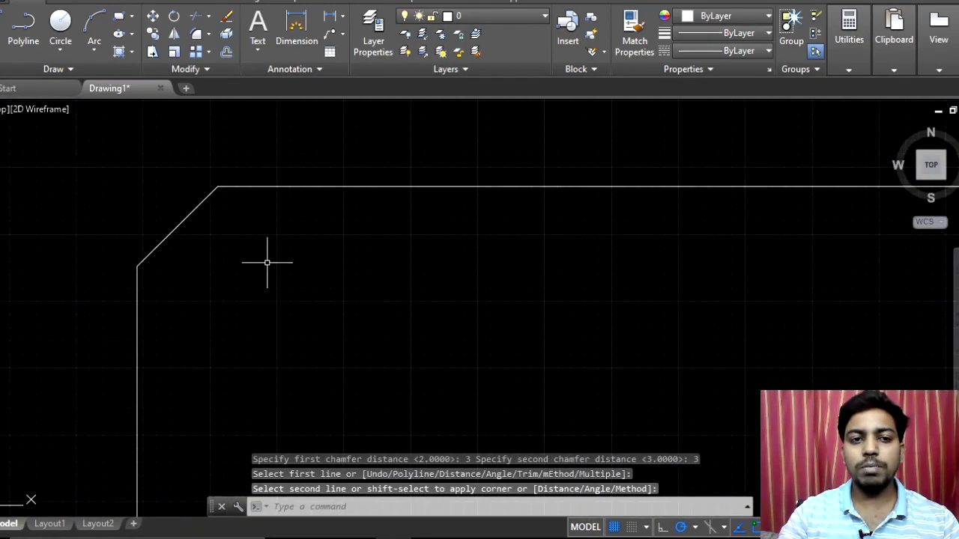
# Turn off the background grid display in the drawing area
pyautogui.click(614, 527)
pyautogui.moveTo(313, 265); pyautogui.dragTo(338, 298, button='middle')
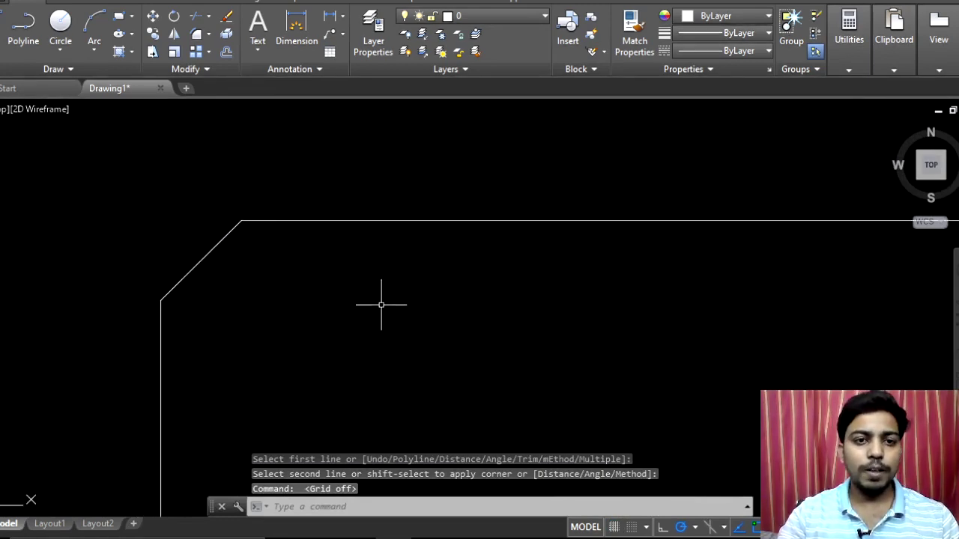
pyautogui.scroll(-4, 381, 305)
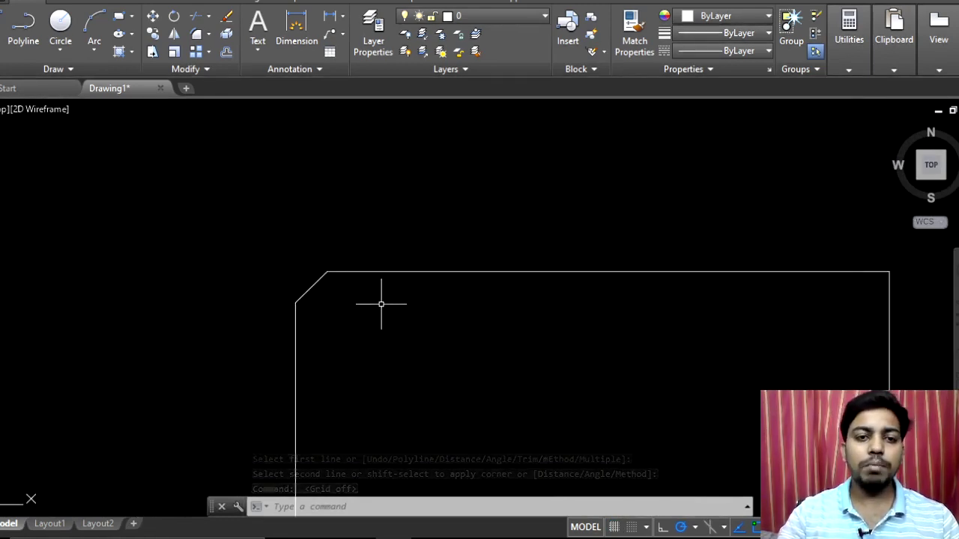
pyautogui.moveTo(381, 305); pyautogui.dragTo(304, 261, button='middle')
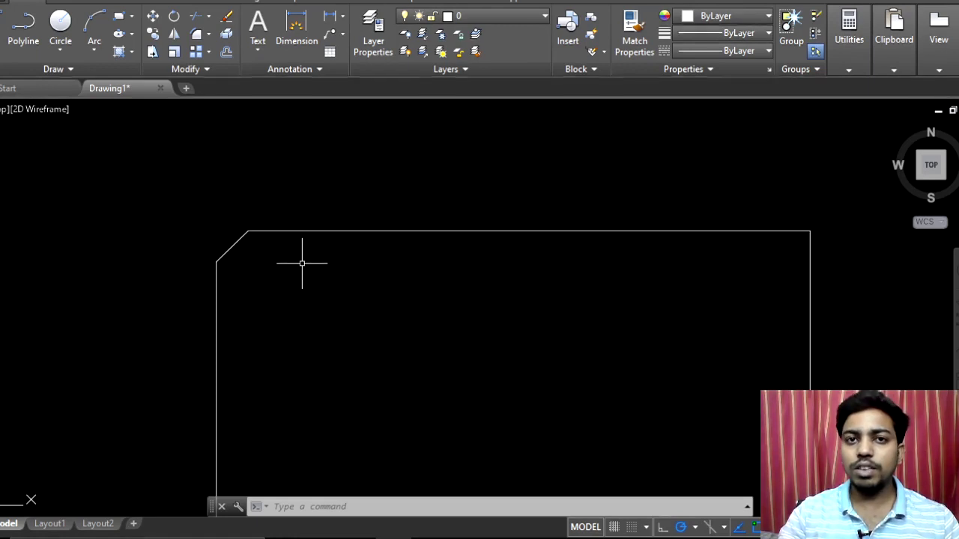
pyautogui.scroll(-4, 301, 263)
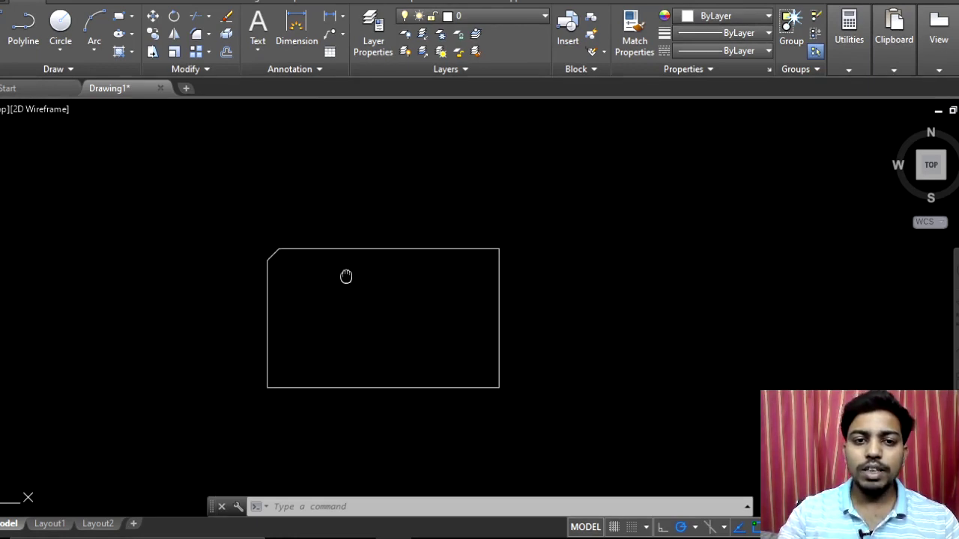
pyautogui.moveTo(347, 276); pyautogui.dragTo(298, 248, button='middle')
pyautogui.scroll(2, 297, 248)
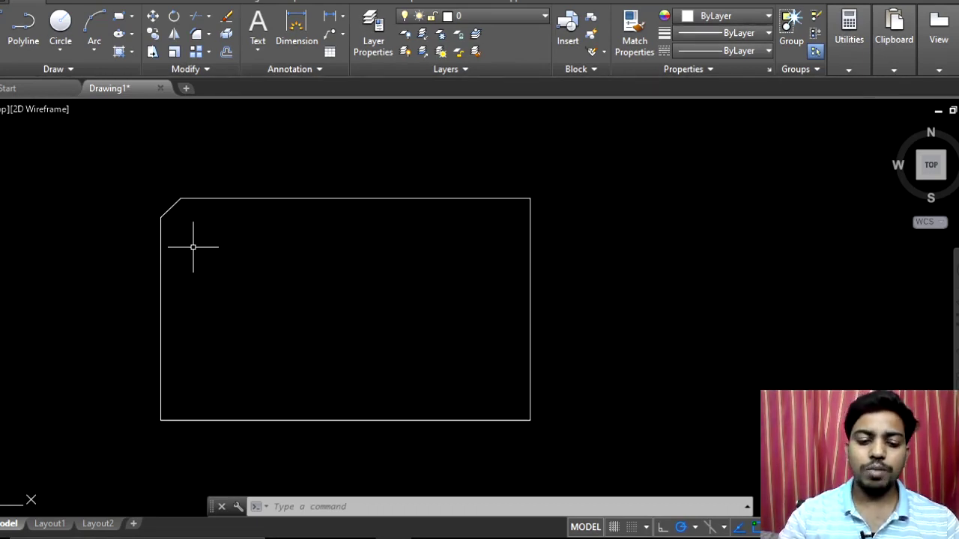
# Chamfer the rectangle's three remaining corners in one Chamfer run with the Multiple option, keeping the same distances
pyautogui.write('cha')
pyautogui.press('Escape')
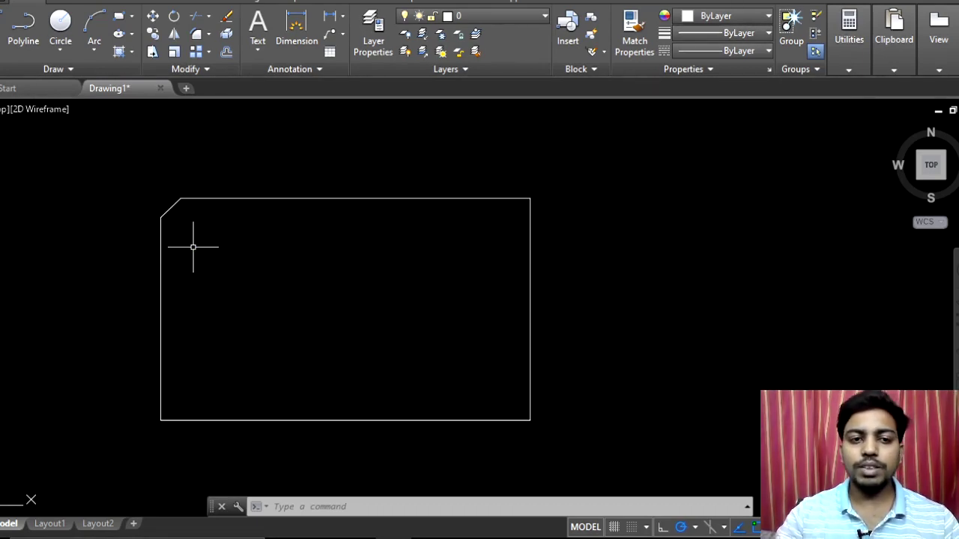
pyautogui.press('Return')
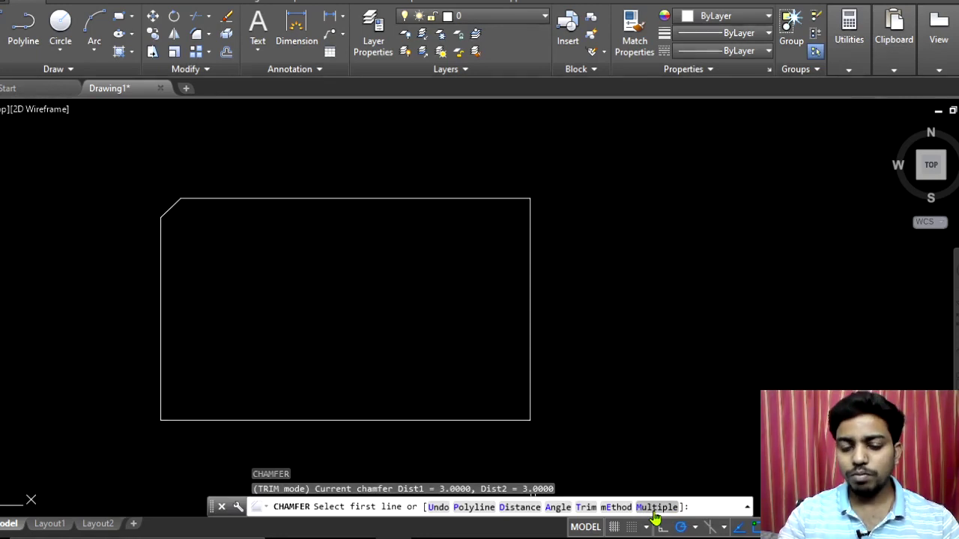
pyautogui.click(656, 508)
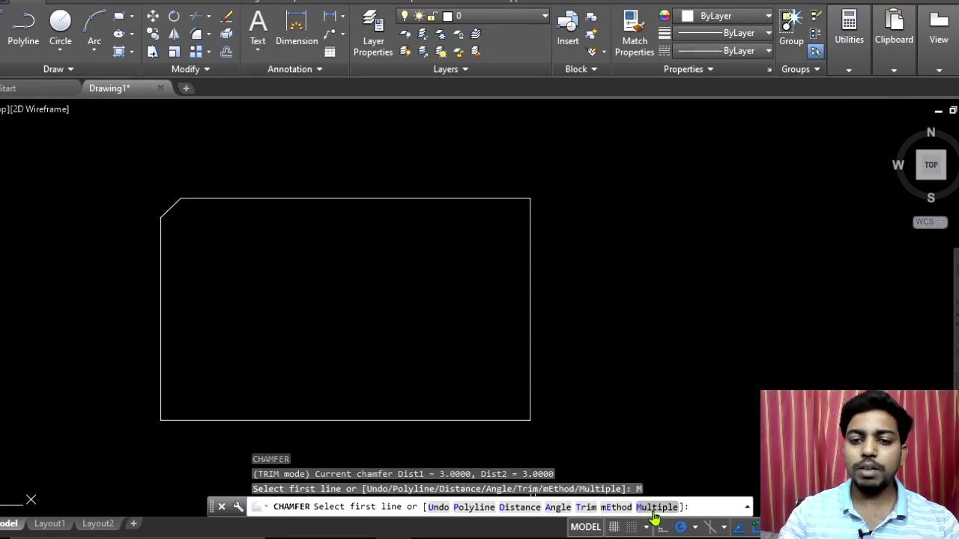
pyautogui.click(650, 509)
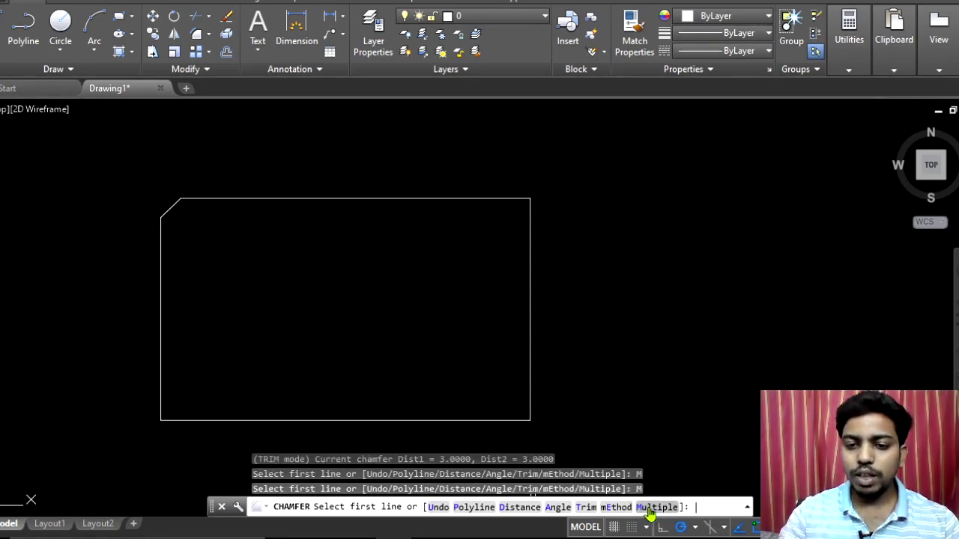
pyautogui.click(495, 198)
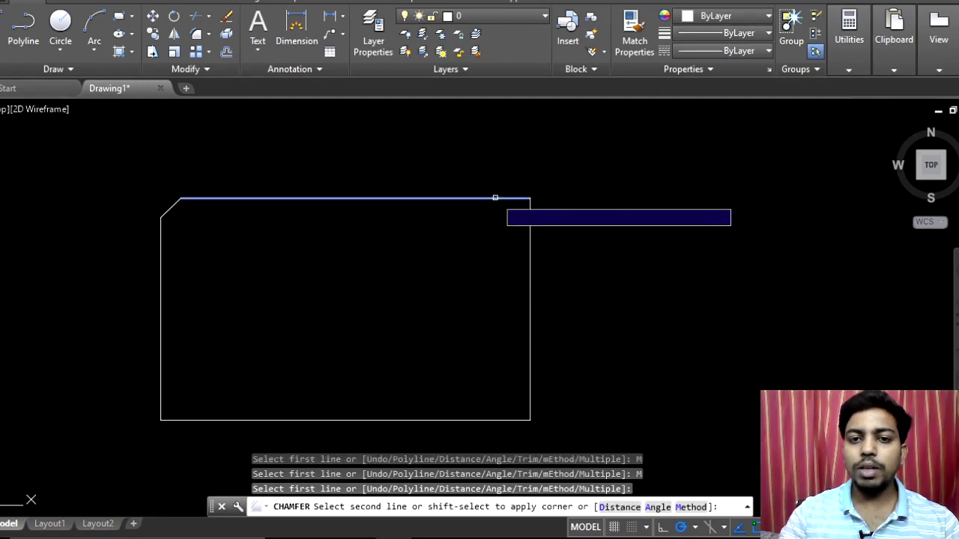
pyautogui.click(529, 251)
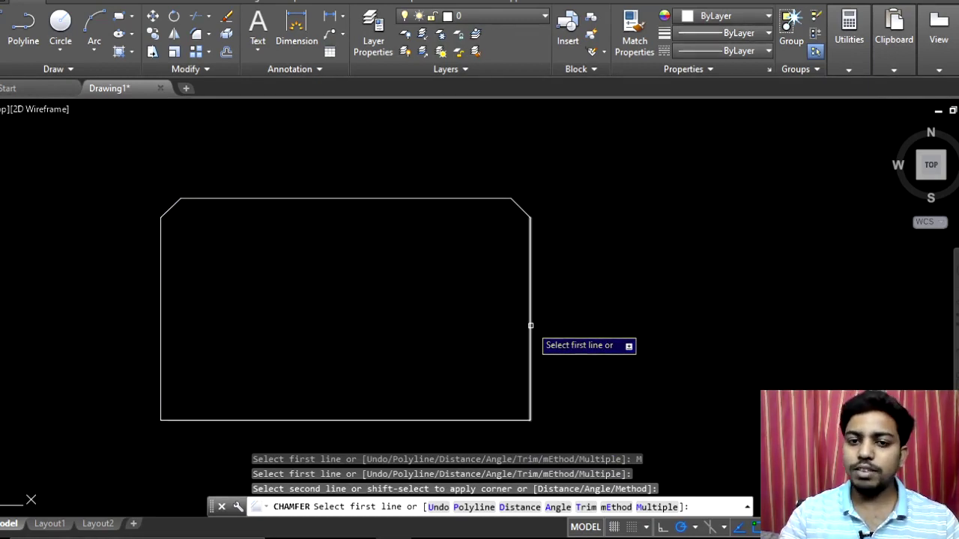
pyautogui.click(530, 326)
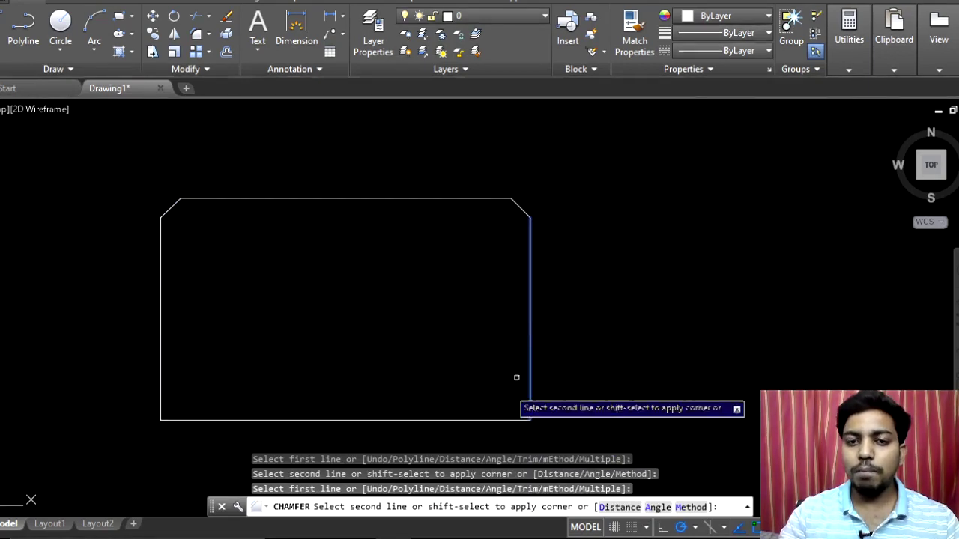
pyautogui.click(451, 422)
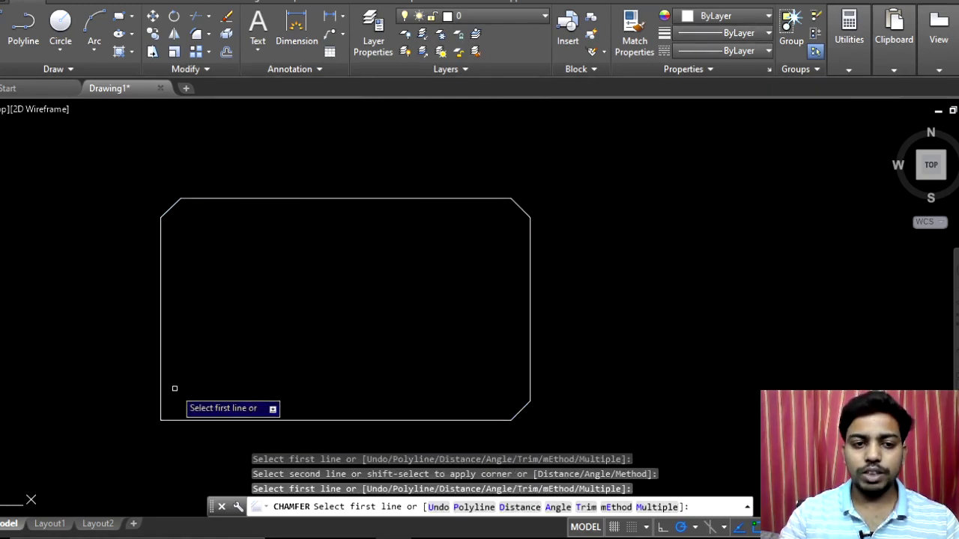
pyautogui.click(158, 369)
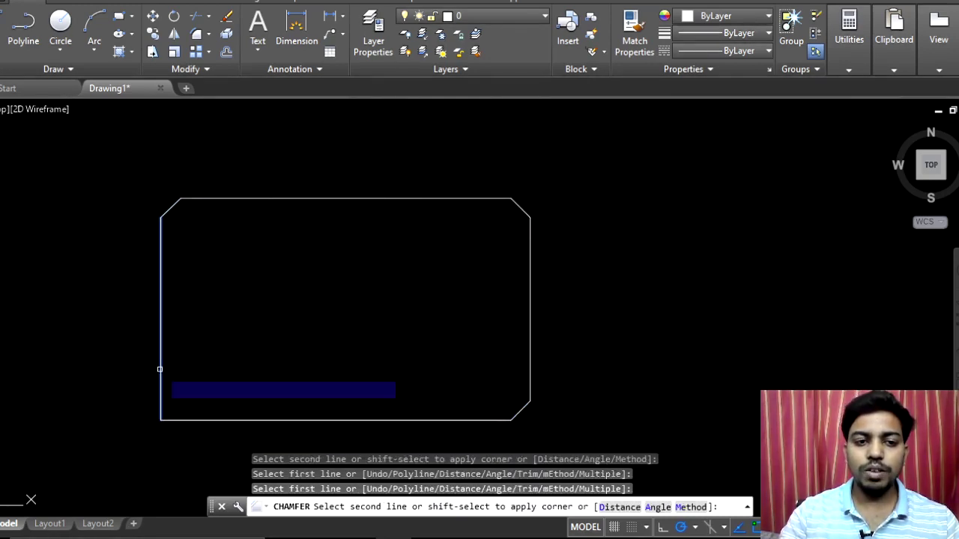
pyautogui.click(230, 422)
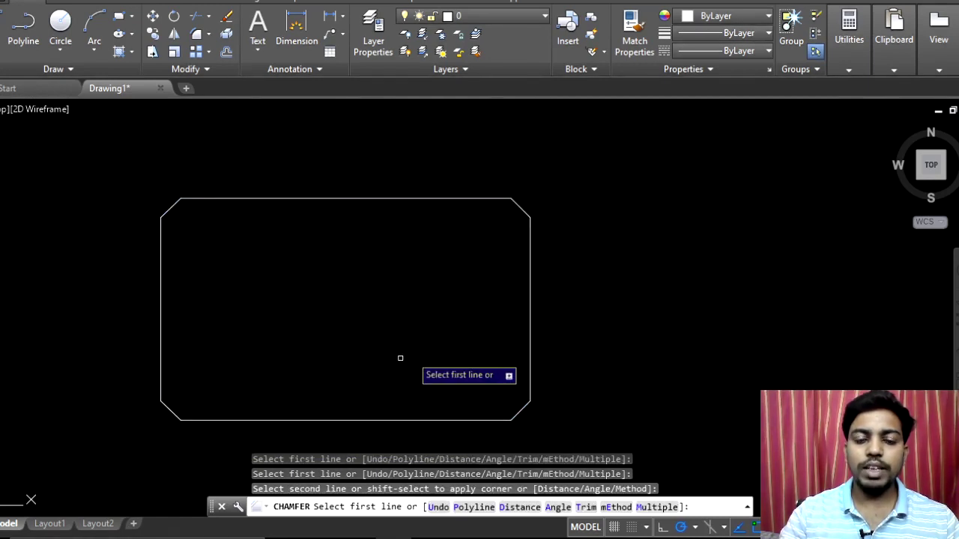
pyautogui.moveTo(416, 352); pyautogui.dragTo(377, 340, button='middle')
pyautogui.press('Return')
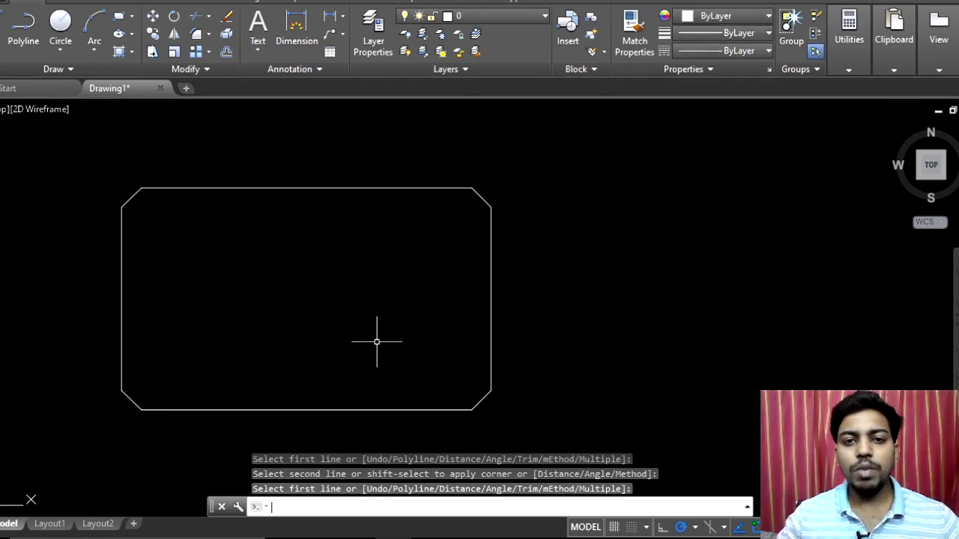
# Draw a second sharp-cornered rectangle in the empty area to the right of the chamfered one
pyautogui.press('Escape')
pyautogui.scroll(-2, 382, 339)
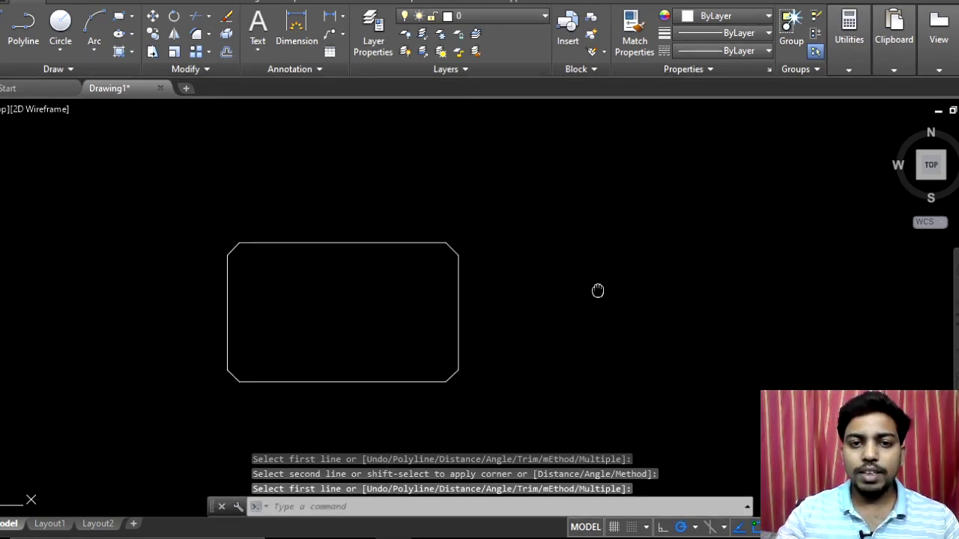
pyautogui.moveTo(598, 290)
pyautogui.mouseDown(button='middle')
pyautogui.moveTo(381, 274)
pyautogui.moveTo(352, 262)
pyautogui.mouseUp(button='middle')
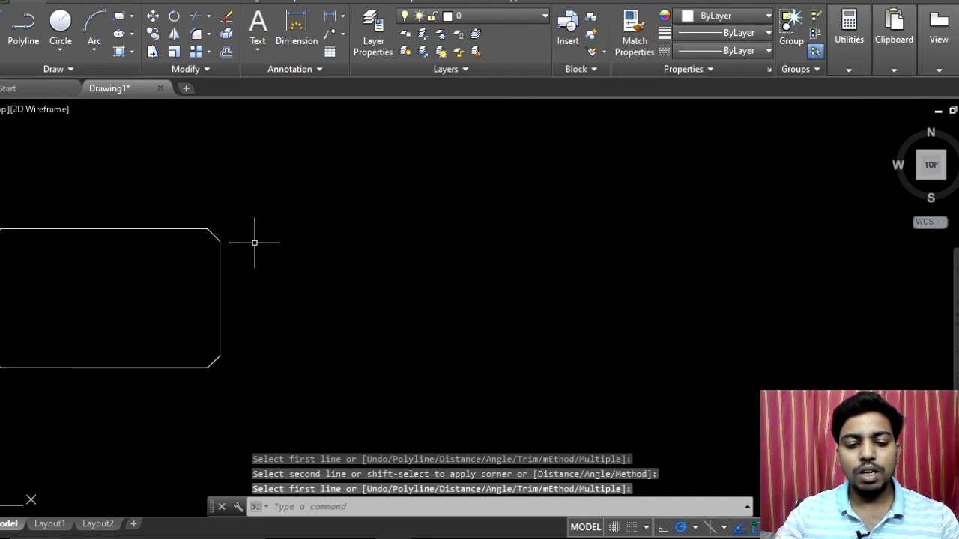
pyautogui.write('rec')
pyautogui.press('Return')
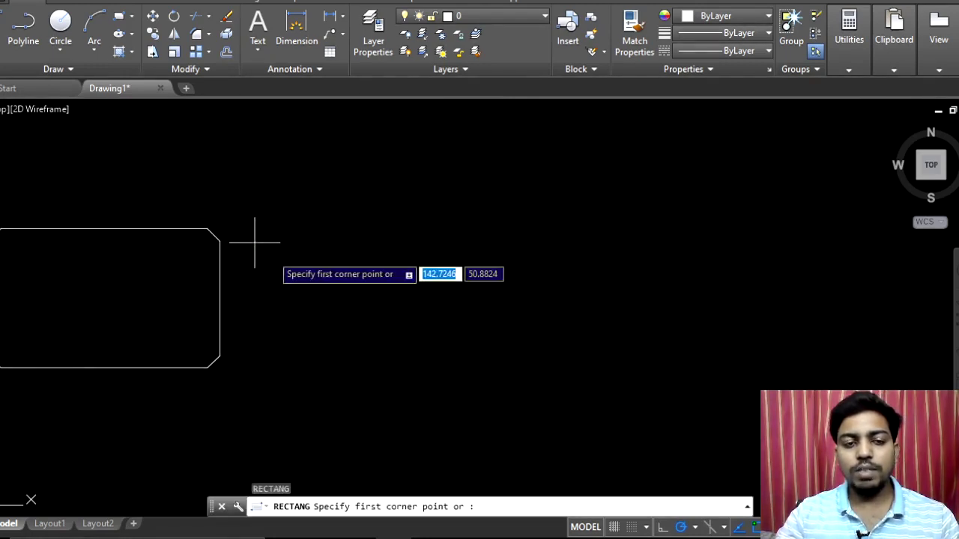
pyautogui.click(343, 234)
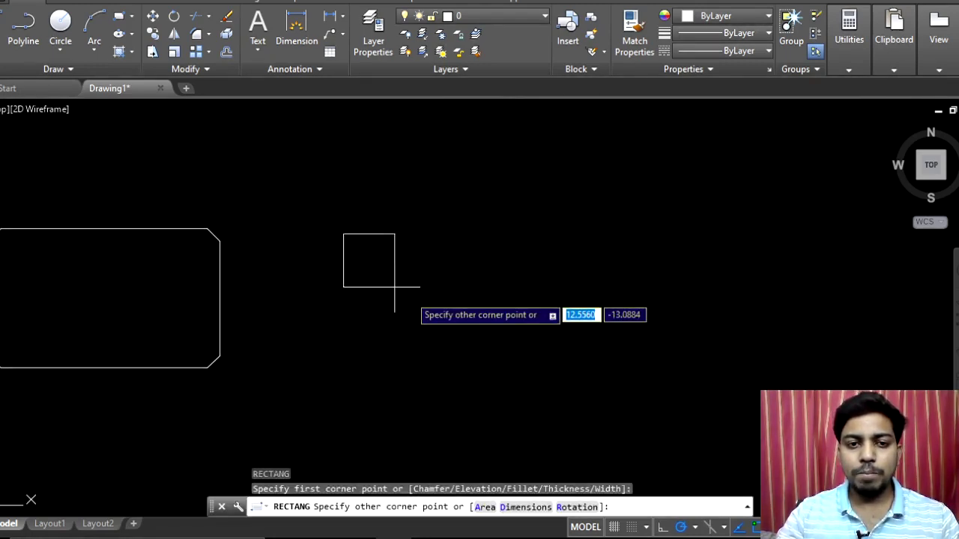
pyautogui.click(591, 371)
# Chamfer the new rectangle's upper-left corner with the Angle option, using a length of 6 on the top edge and an angle of 45
pyautogui.scroll(4, 515, 310)
pyautogui.scroll(-2, 516, 308)
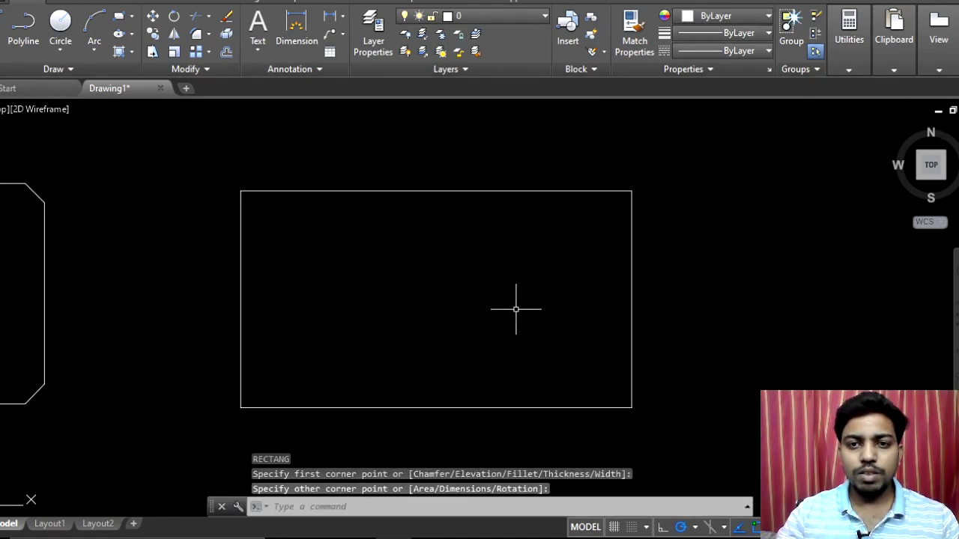
pyautogui.moveTo(515, 310); pyautogui.dragTo(446, 292, button='middle')
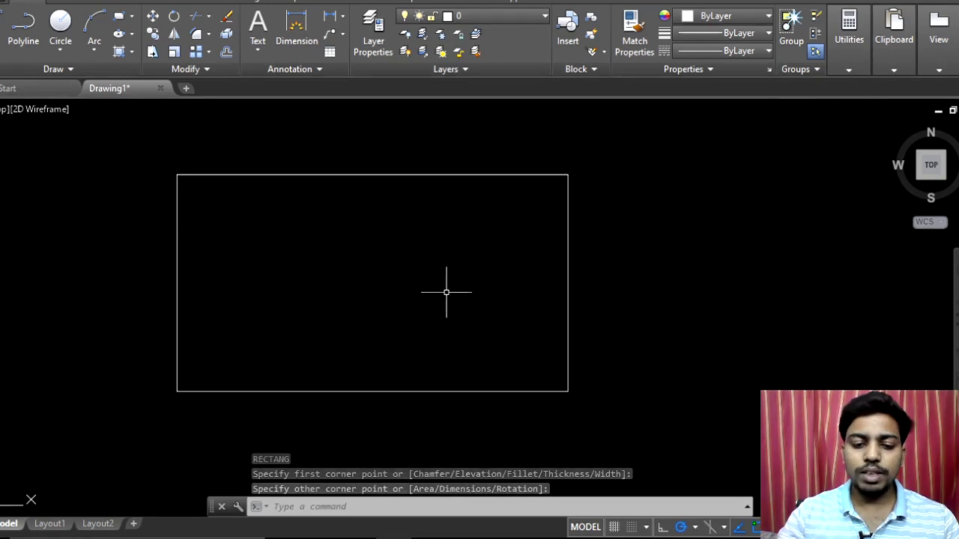
pyautogui.write('cha')
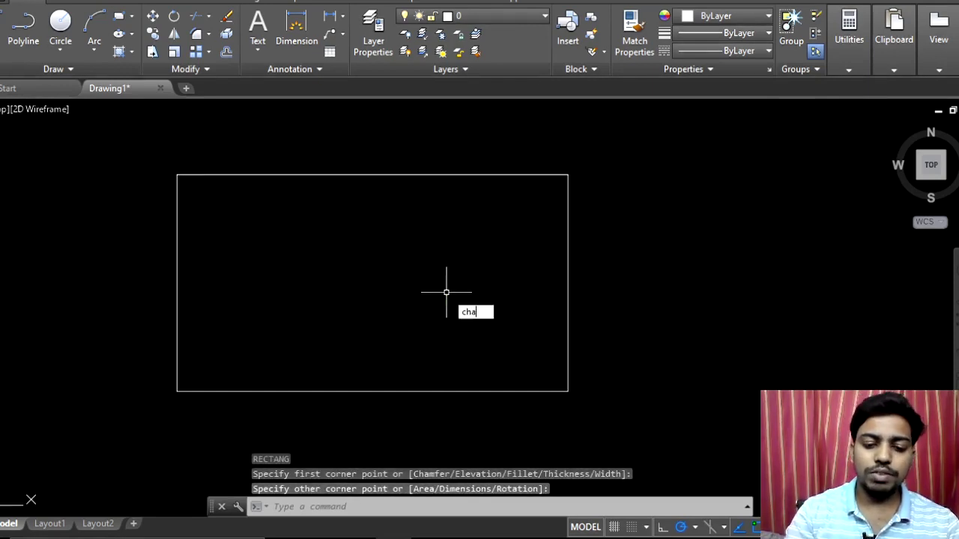
pyautogui.press('Return')
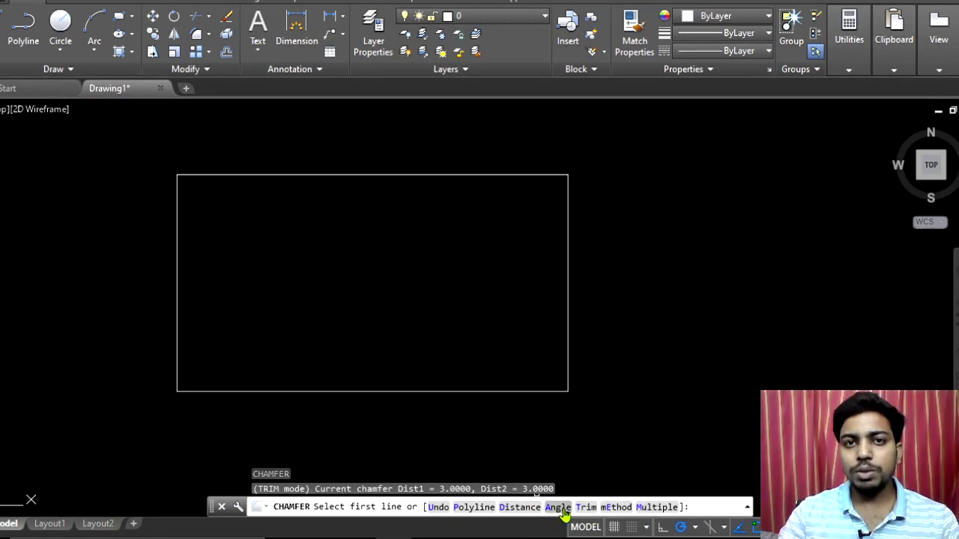
pyautogui.click(562, 510)
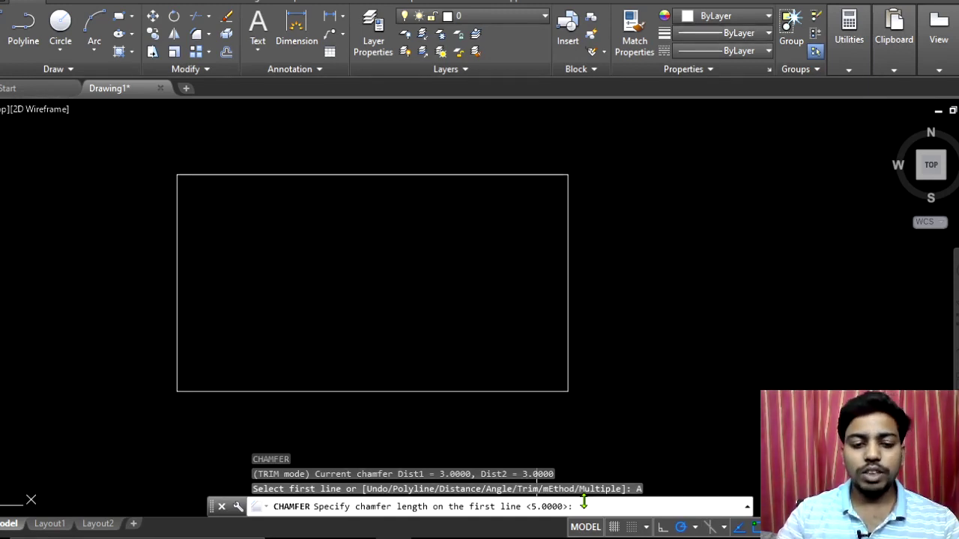
pyautogui.write('5')
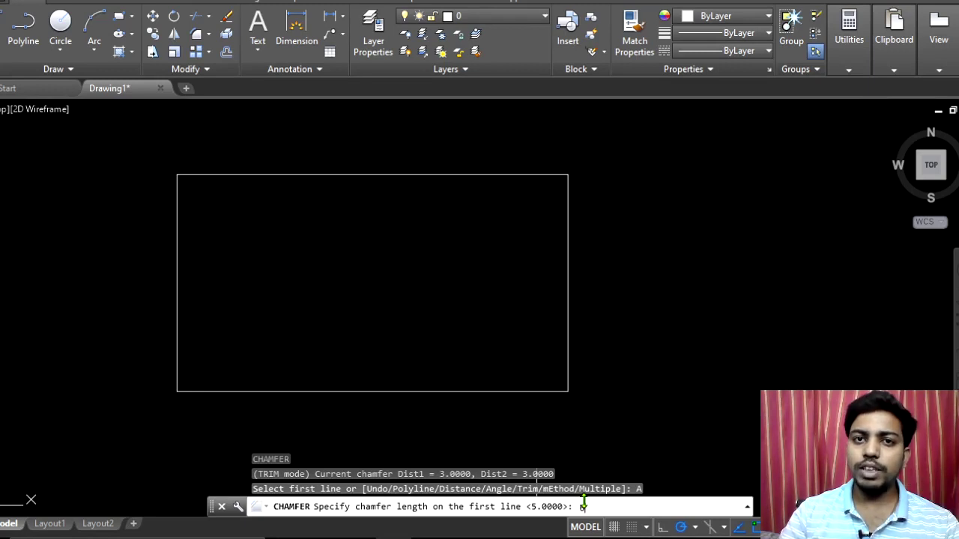
pyautogui.press('BackSpace')
pyautogui.write('6')
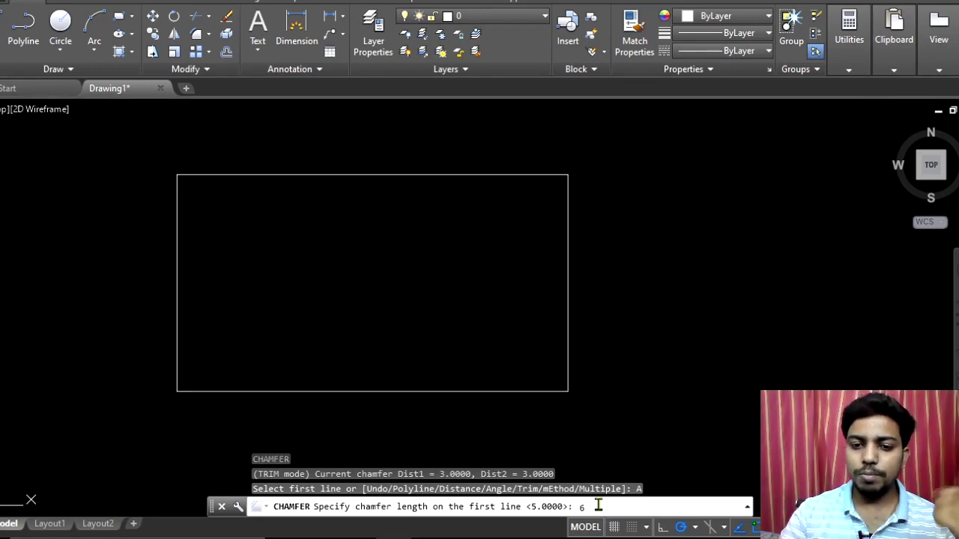
pyautogui.press('Return')
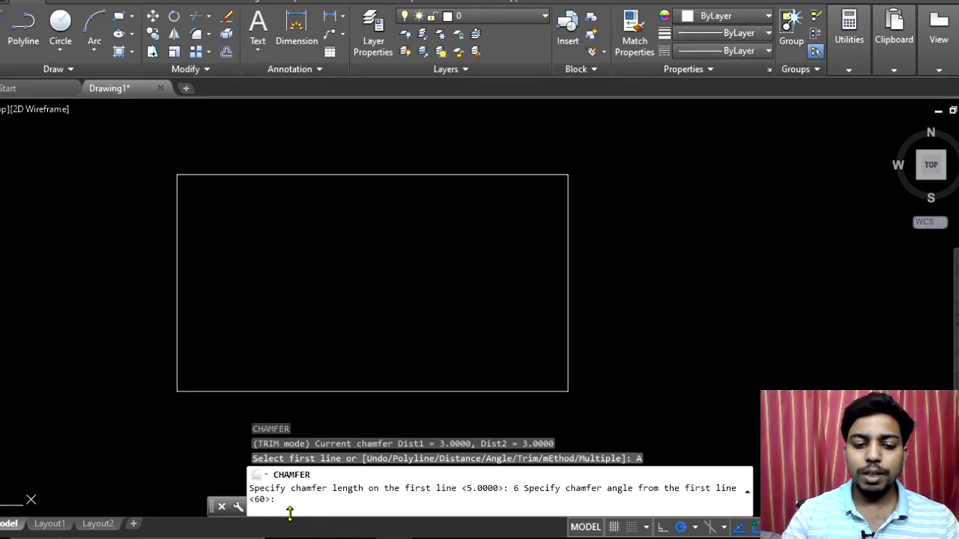
pyautogui.write('45')
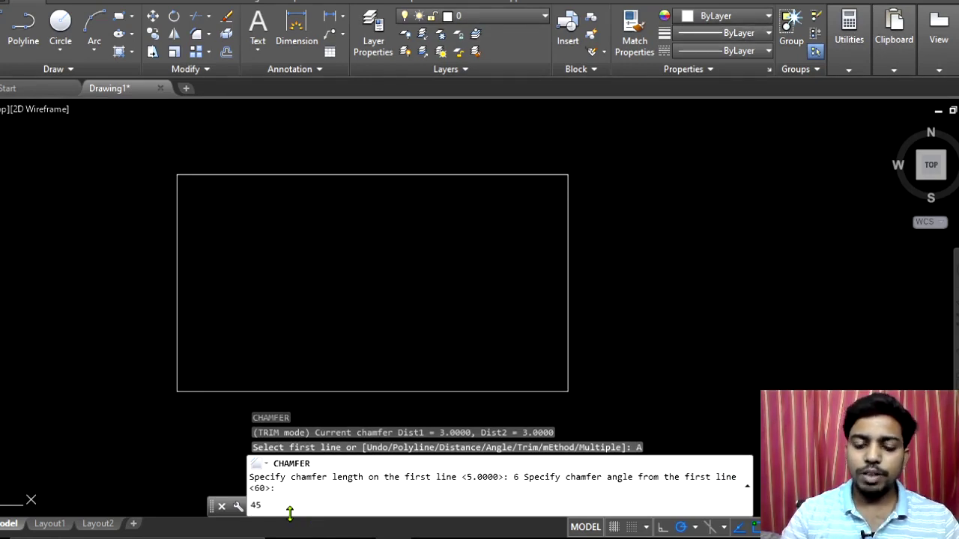
pyautogui.press('Return')
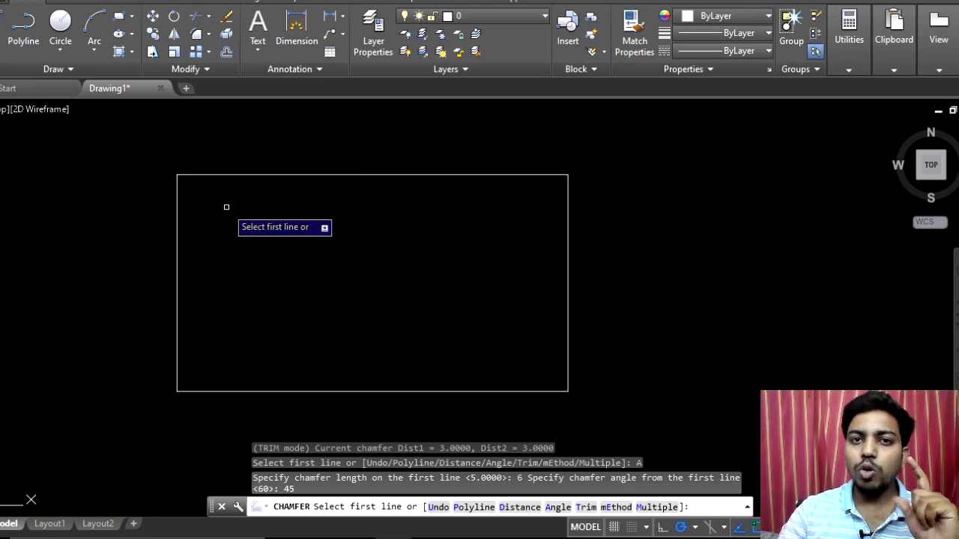
pyautogui.click(200, 175)
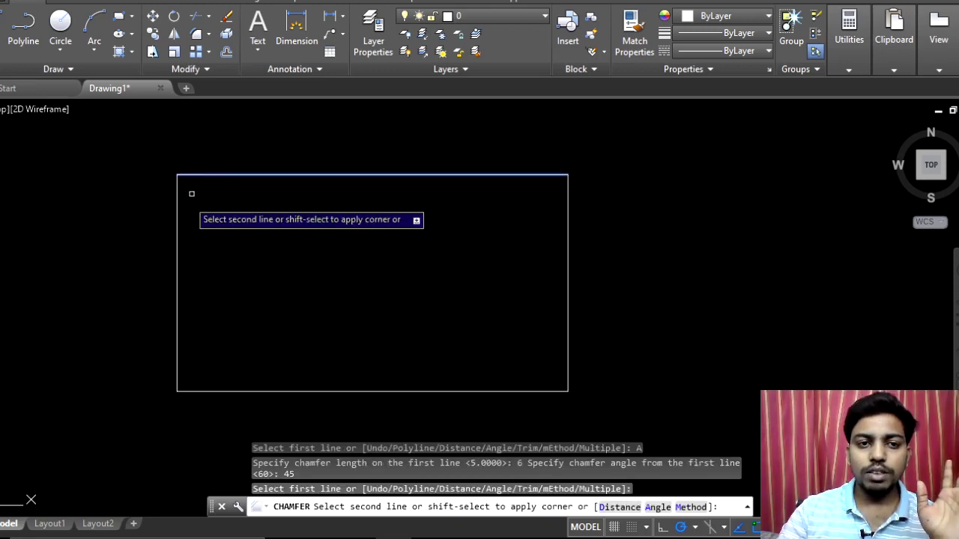
pyautogui.click(178, 242)
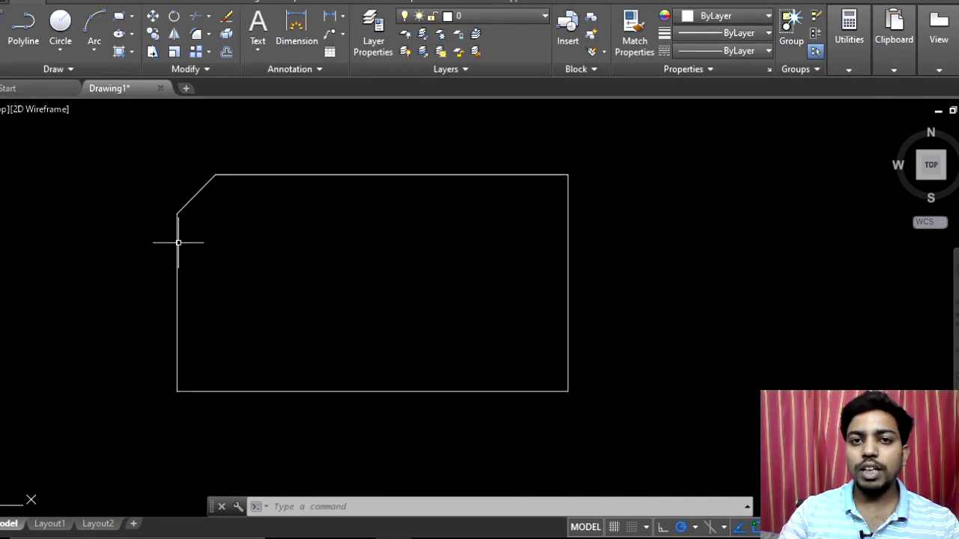
# Start Chamfer to check its current length and angle settings, and cancel it
pyautogui.write('cha')
pyautogui.press('Return')
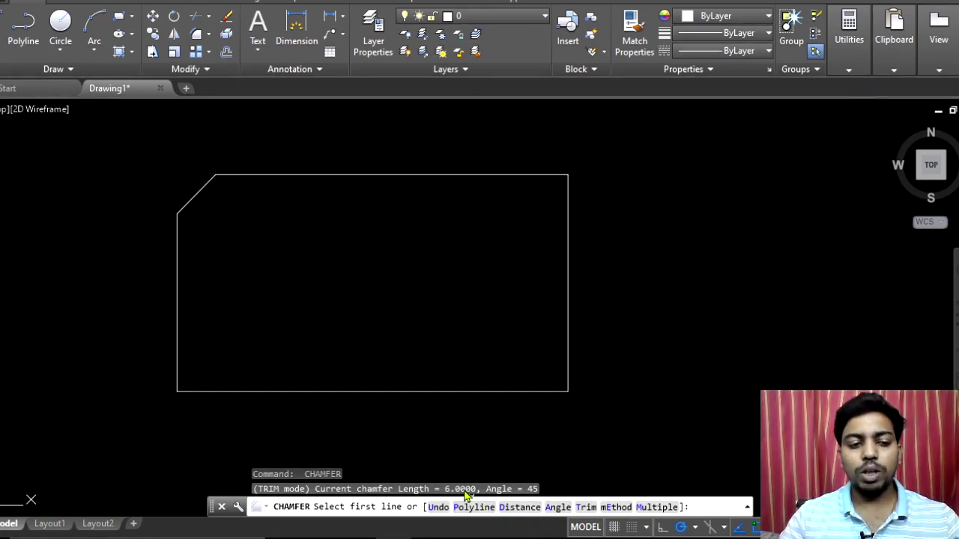
pyautogui.press('Escape')
# Undo the angle chamfer on the new rectangle's upper-left corner
pyautogui.hotkey('ctrl', 'z')
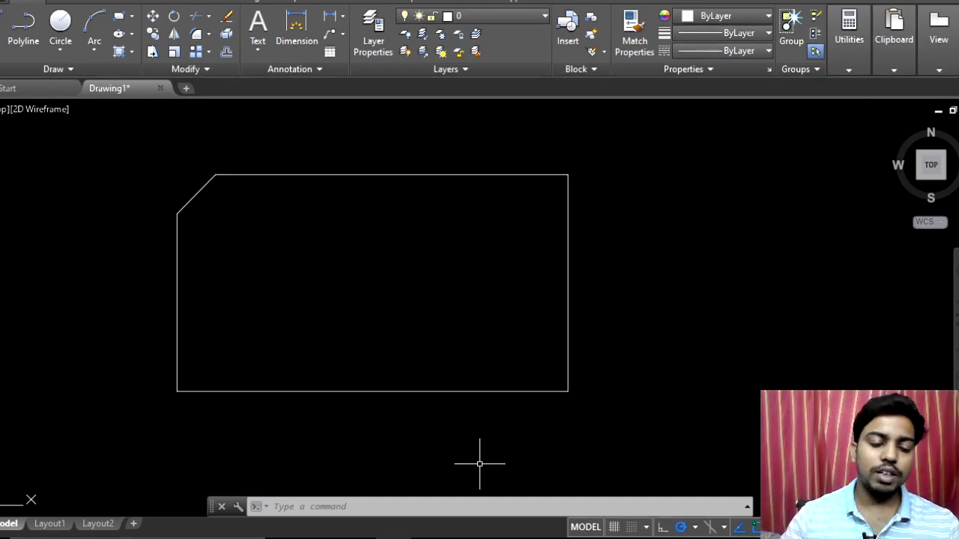
pyautogui.hotkey('ctrl', 'z')
pyautogui.press('Escape')
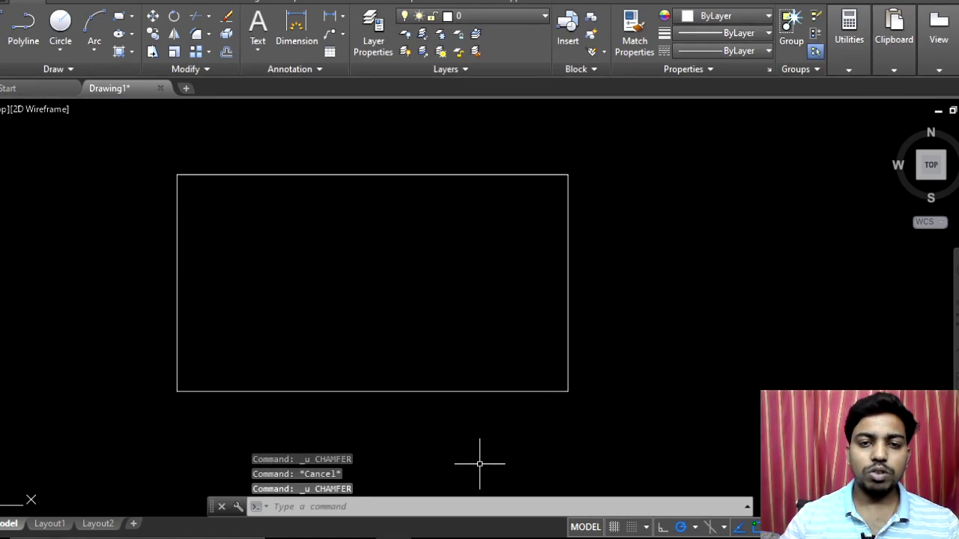
# Start a Chamfer with the Polyline option and set both chamfer distances to 3
pyautogui.click(369, 505)
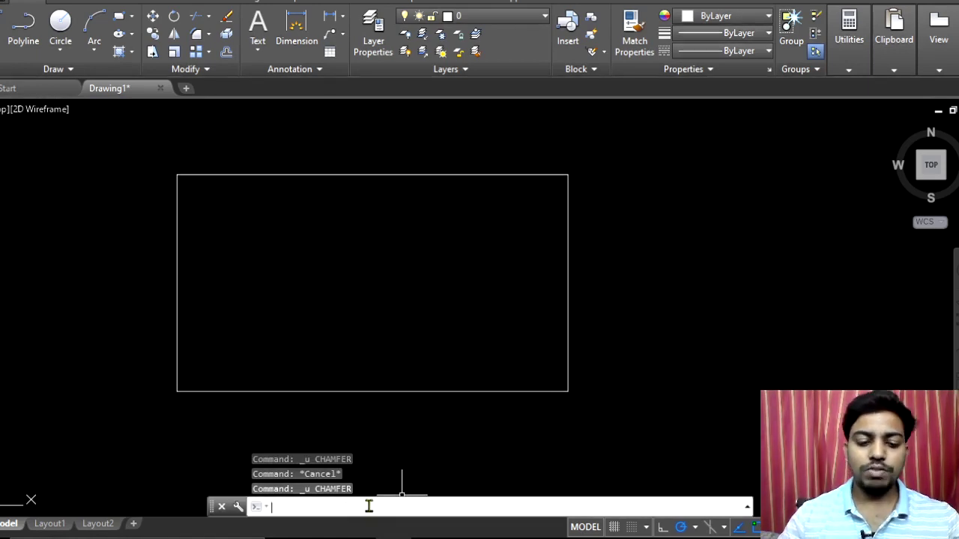
pyautogui.write('CHA')
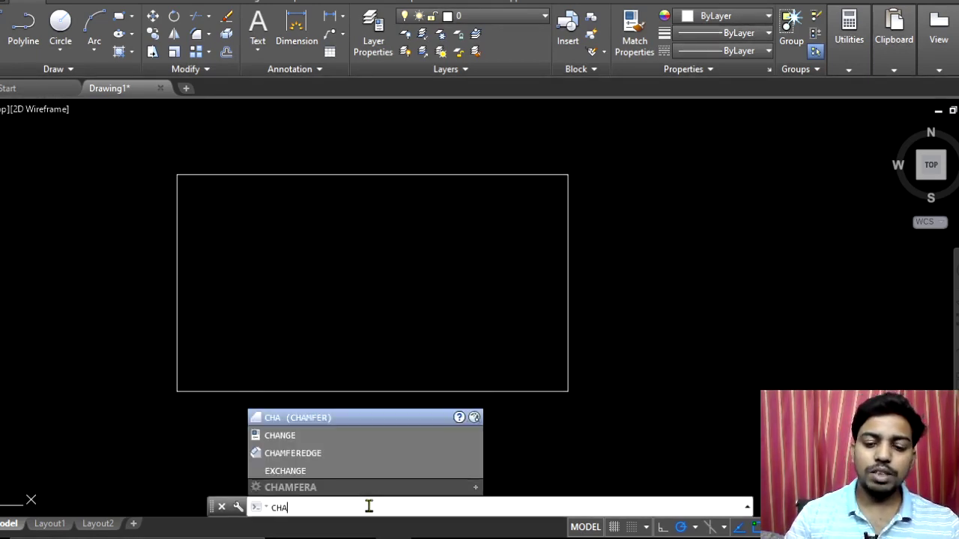
pyautogui.press('Return')
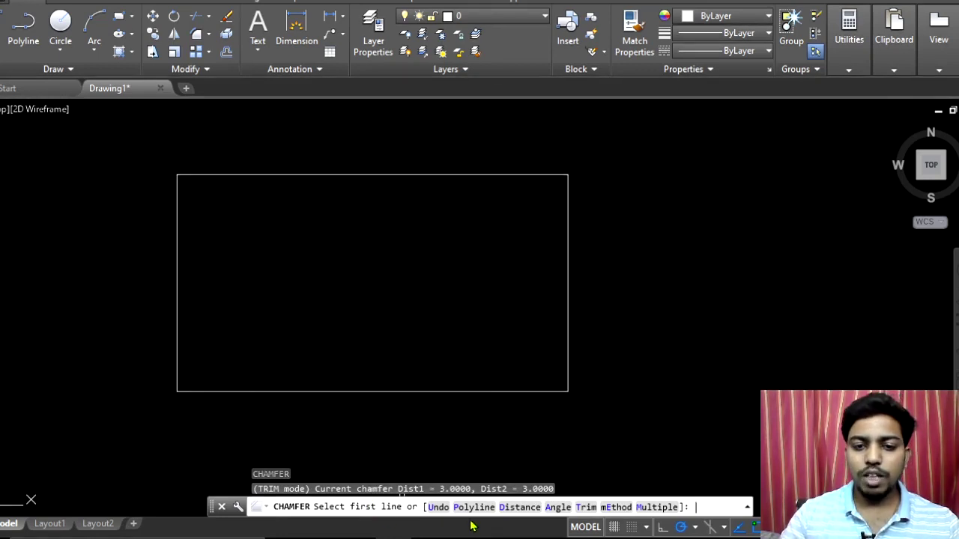
pyautogui.click(474, 508)
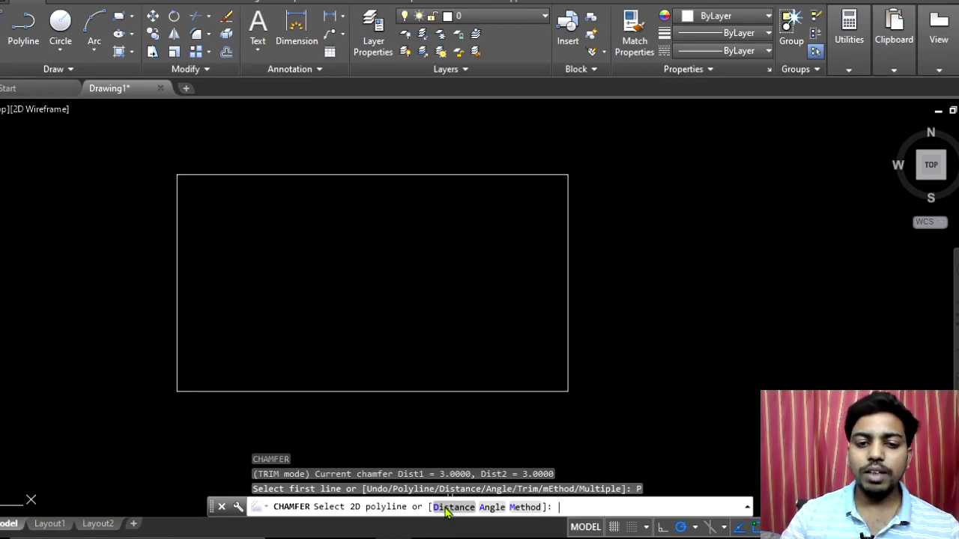
pyautogui.click(448, 508)
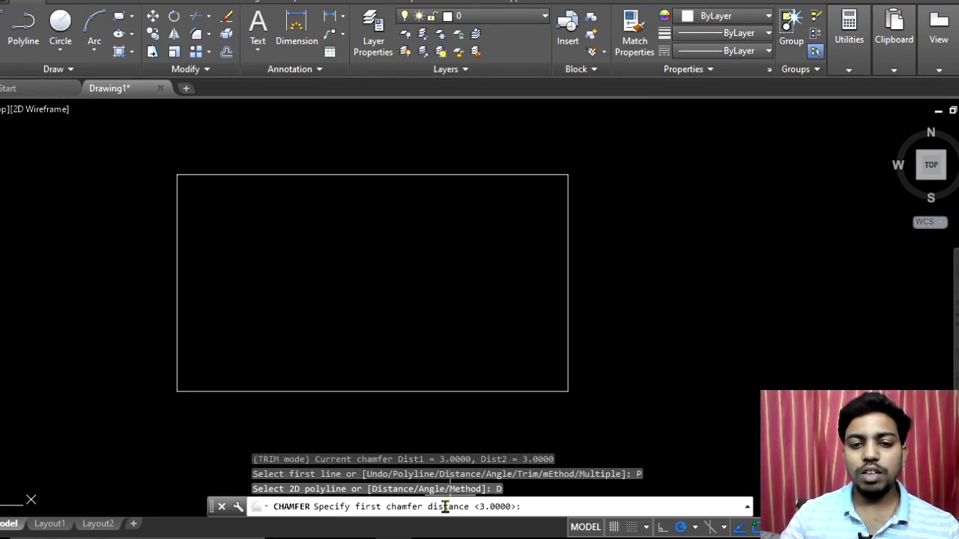
pyautogui.write('3')
pyautogui.press('Return')
pyautogui.write('3')
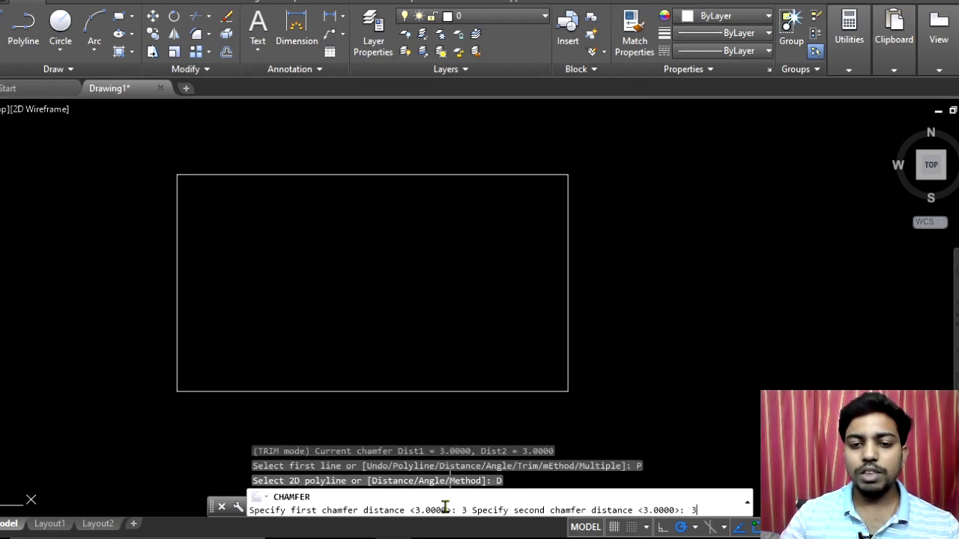
pyautogui.press('Return')
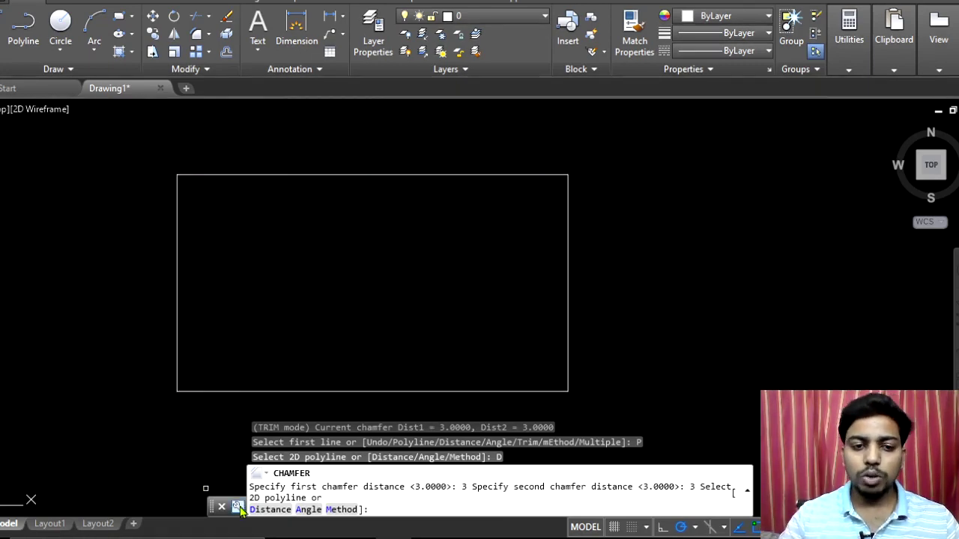
# Change both chamfer distances to 6 and chamfer all corners of the rectangle at once as a polyline
pyautogui.click(271, 511)
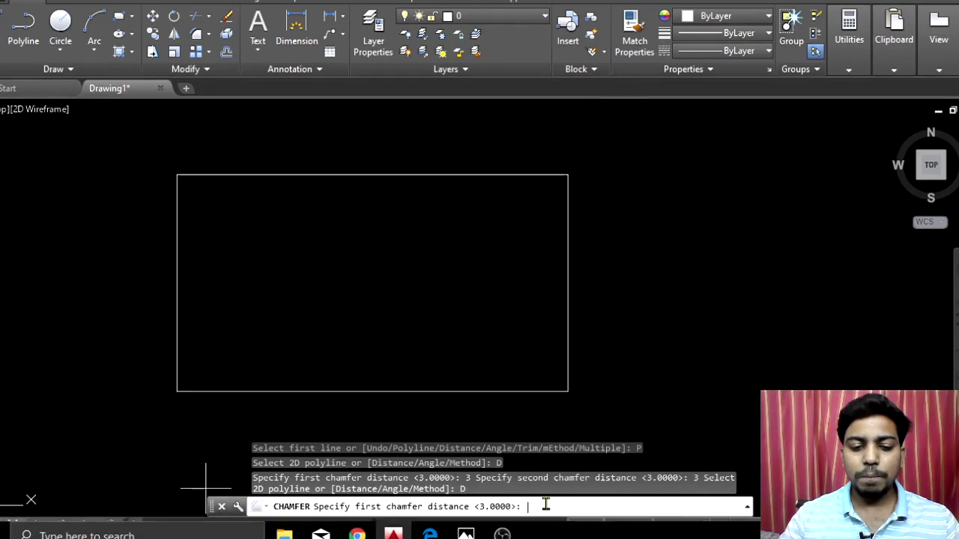
pyautogui.write('6')
pyautogui.press('Return')
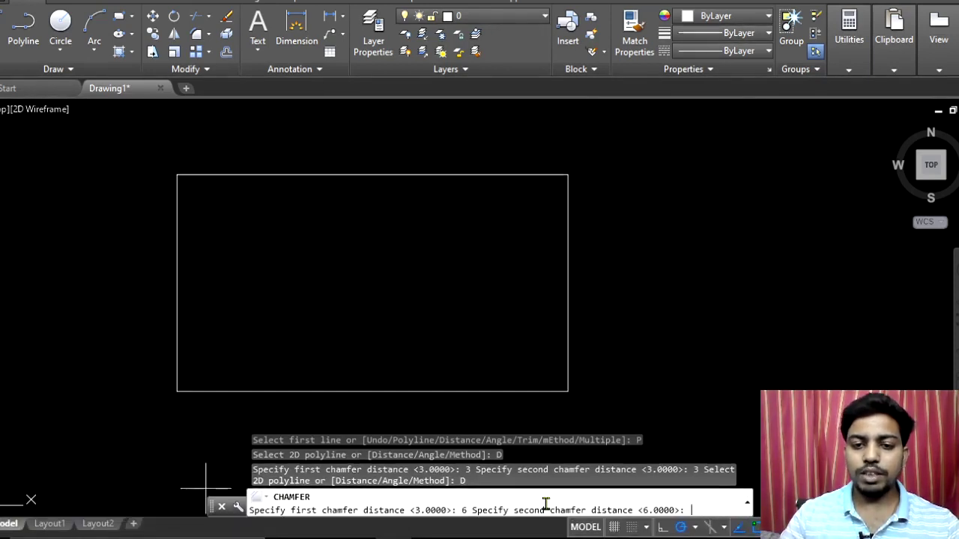
pyautogui.write('6')
pyautogui.press('Return')
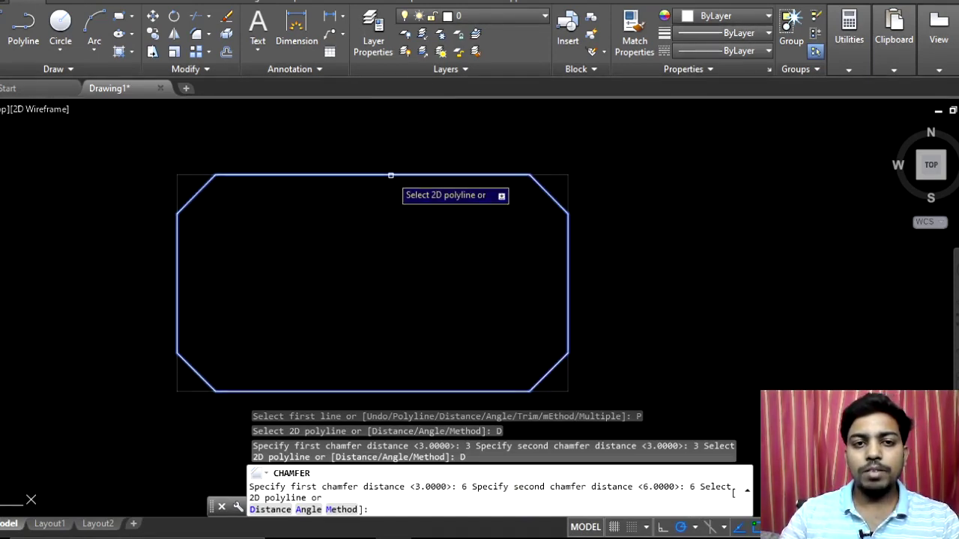
pyautogui.click(390, 175)
pyautogui.moveTo(454, 245); pyautogui.dragTo(433, 241, button='middle')
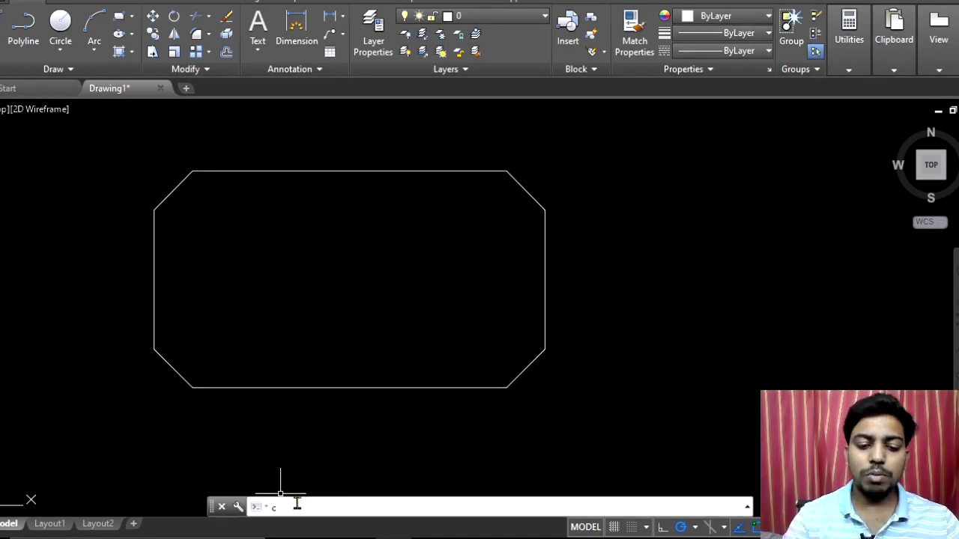
pyautogui.press('Return')
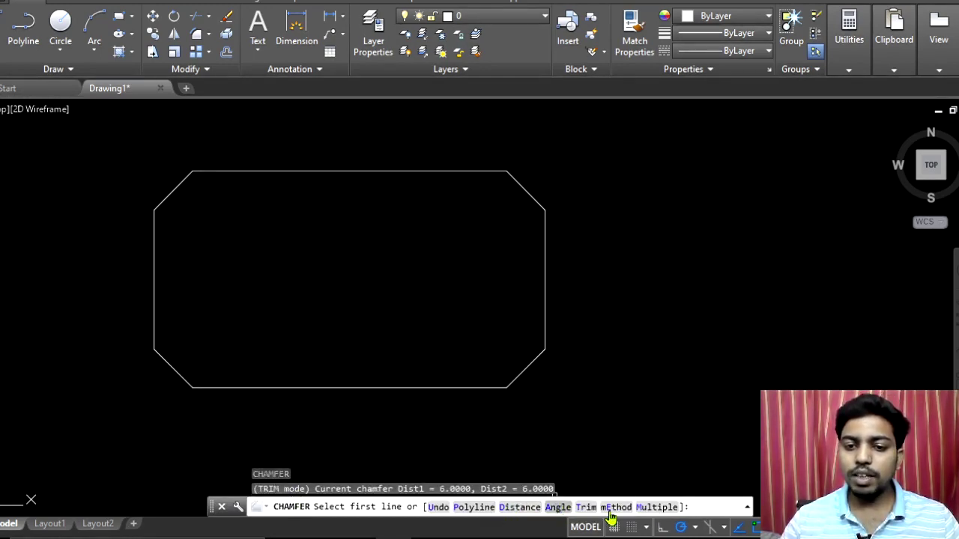
pyautogui.click(482, 510)
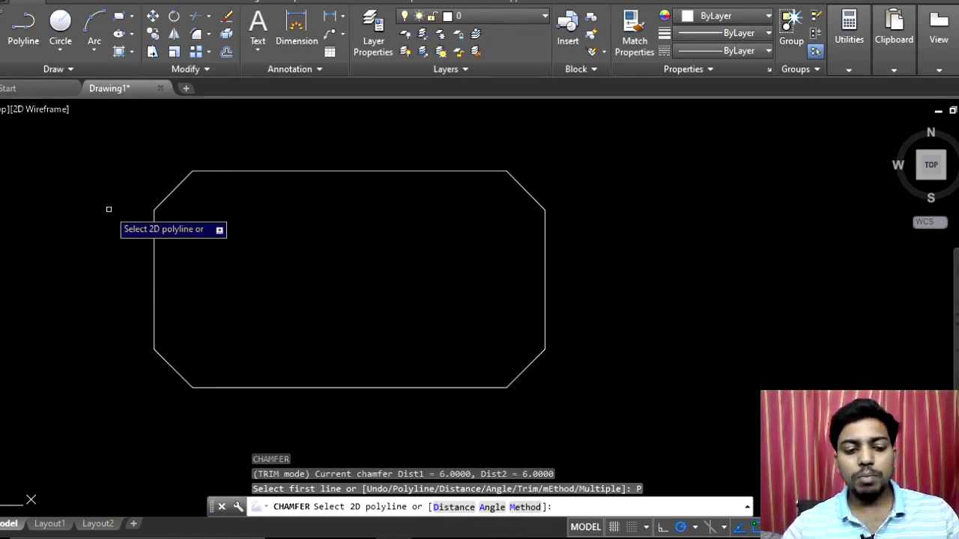
pyautogui.press('Escape')
# Undo the polyline chamfer to restore the rectangle's four sharp corners
pyautogui.hotkey('ctrl', 'z')
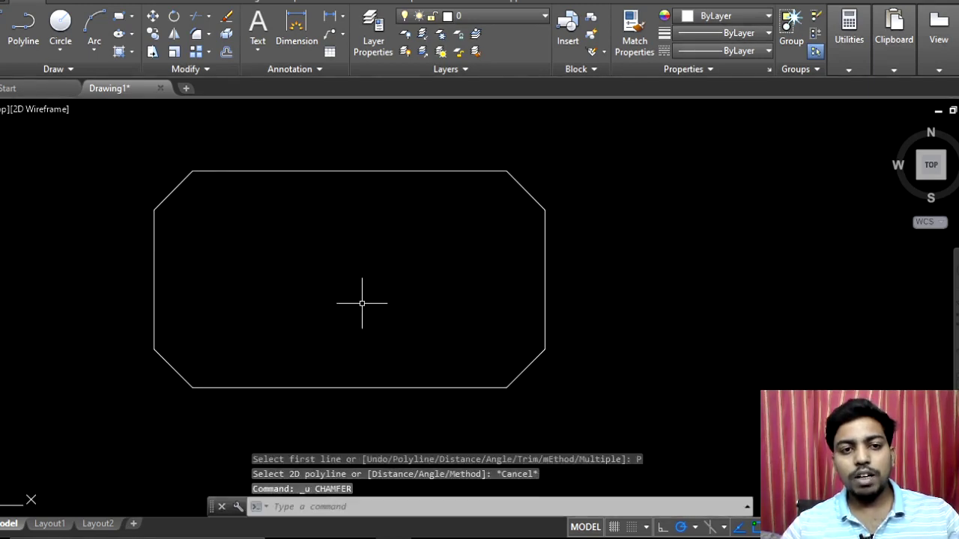
pyautogui.hotkey('ctrl', 'z')
pyautogui.hotkey('ctrl', 'z')
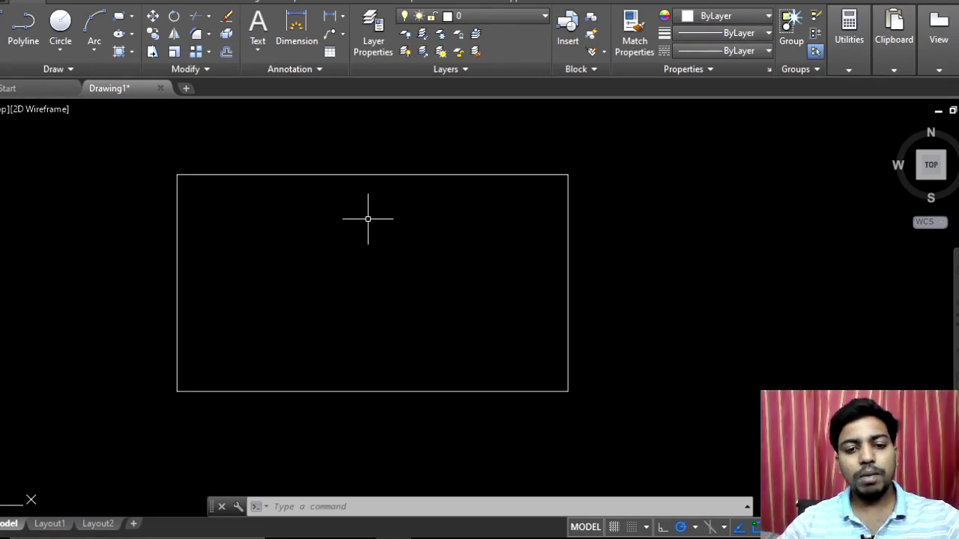
# Chamfer the rectangle's upper-left corner at the current distances of 3 with the Trim option set to No trim
pyautogui.write('cha')
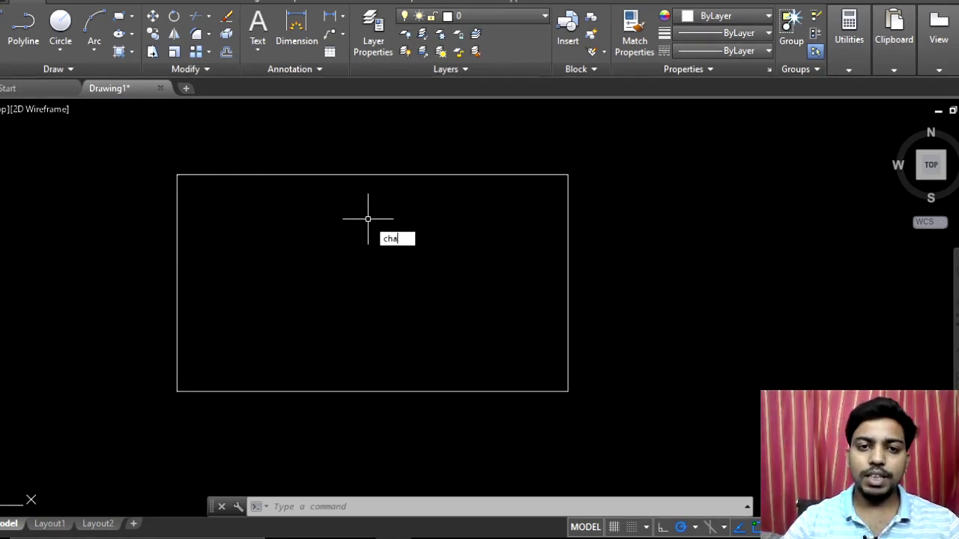
pyautogui.press('Return')
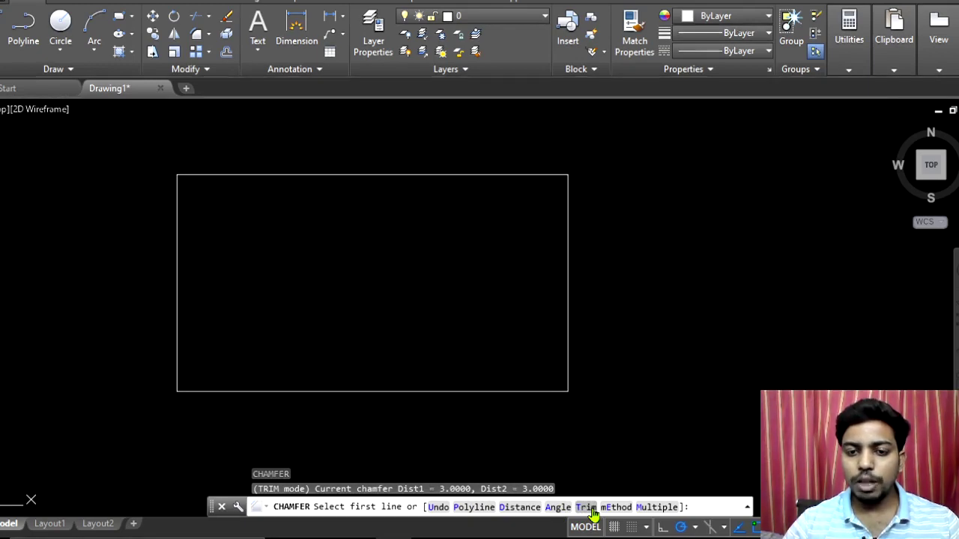
pyautogui.click(587, 508)
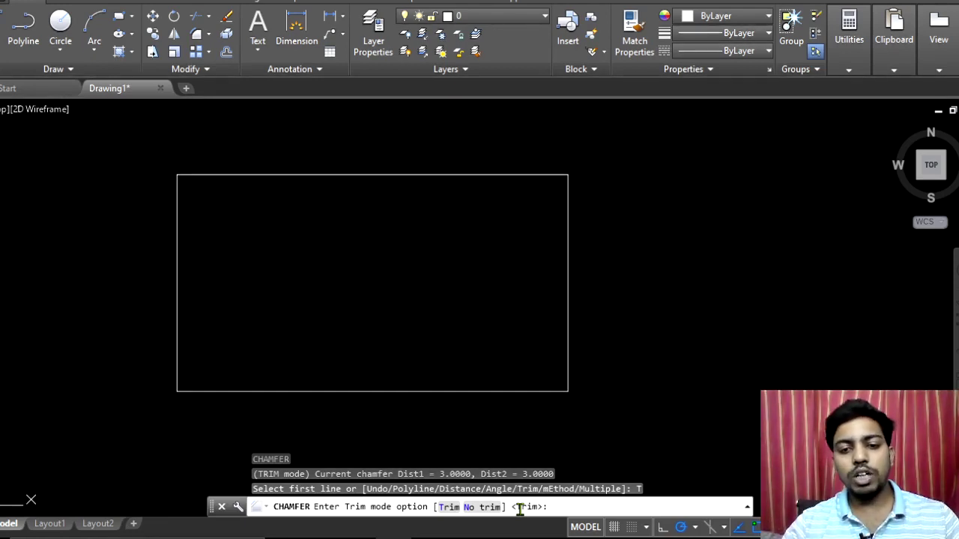
pyautogui.click(480, 508)
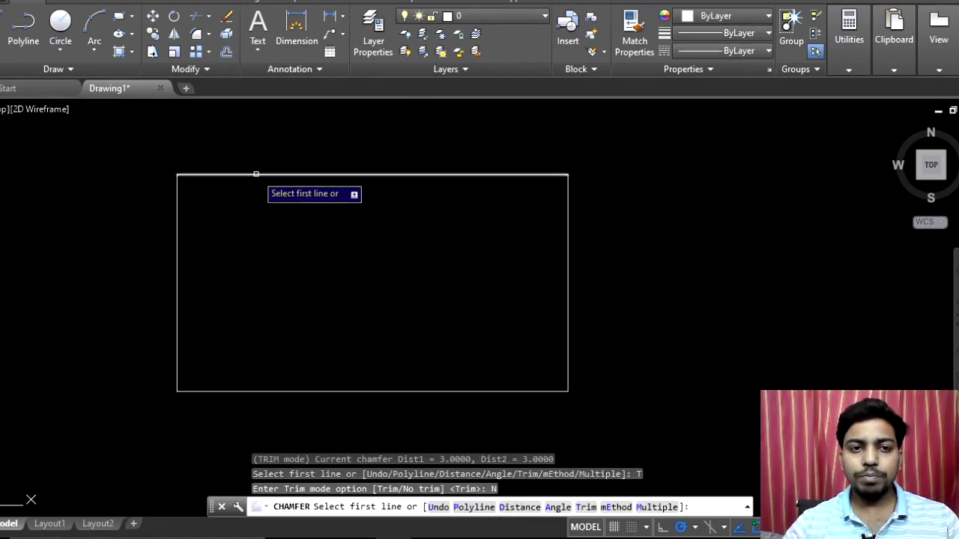
pyautogui.click(256, 174)
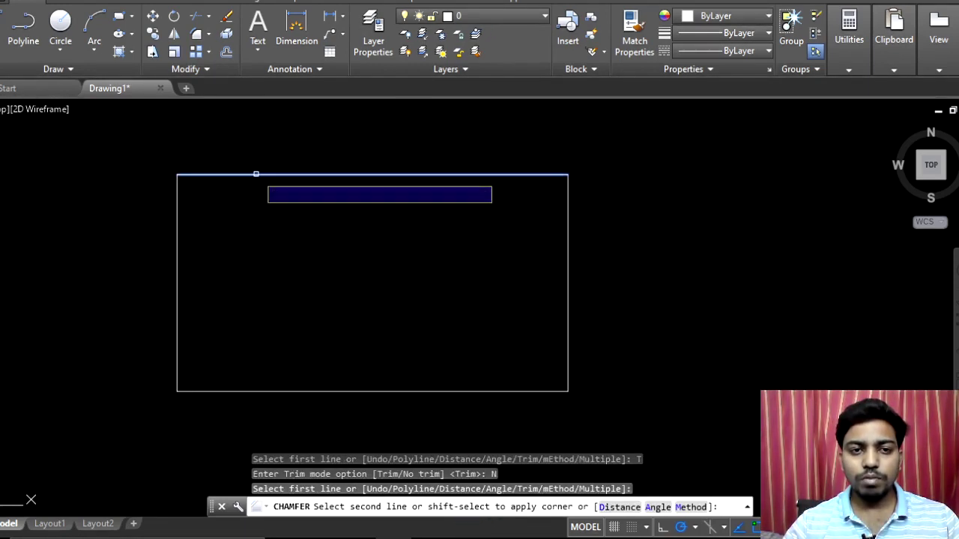
pyautogui.click(177, 287)
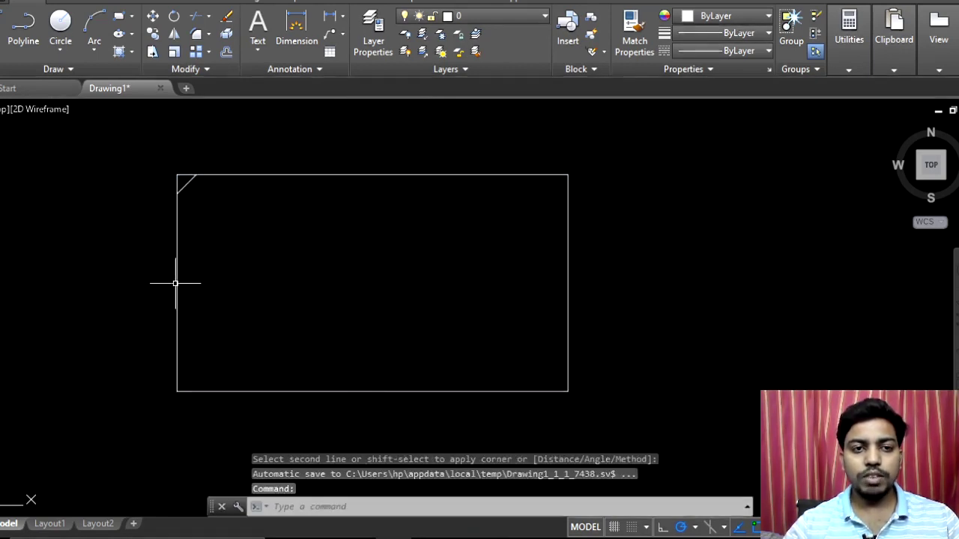
pyautogui.scroll(4, 169, 172)
pyautogui.scroll(4, 165, 204)
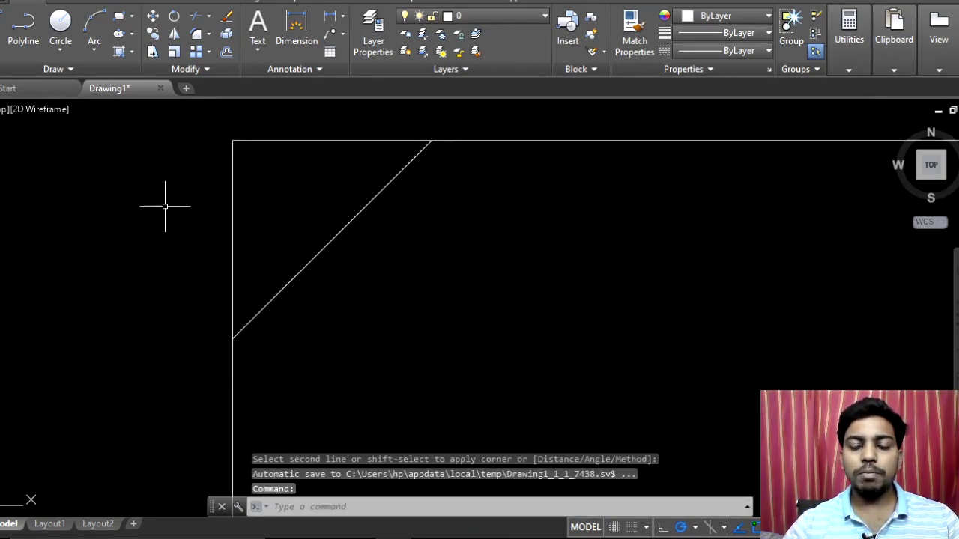
pyautogui.moveTo(167, 205); pyautogui.dragTo(101, 250, button='middle')
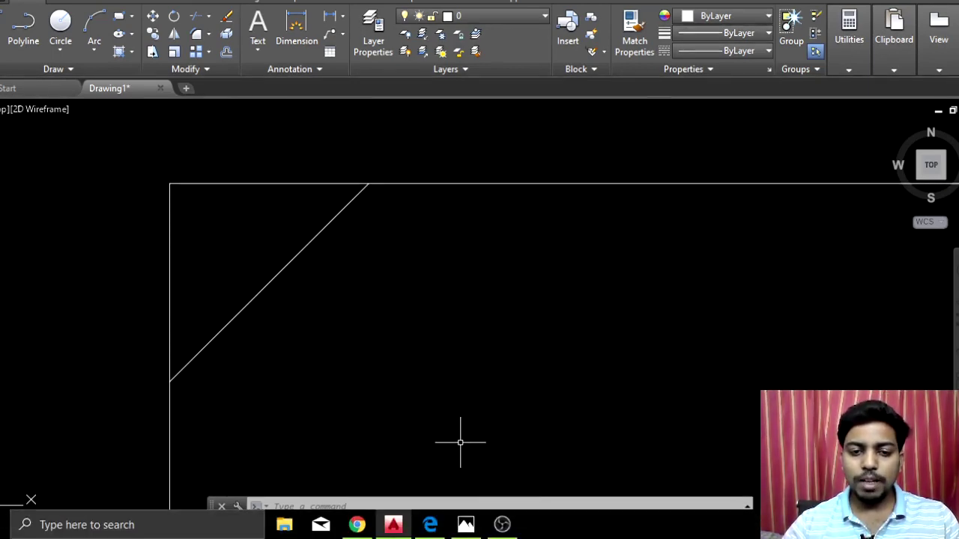
pyautogui.click(388, 508)
pyautogui.write('ch')
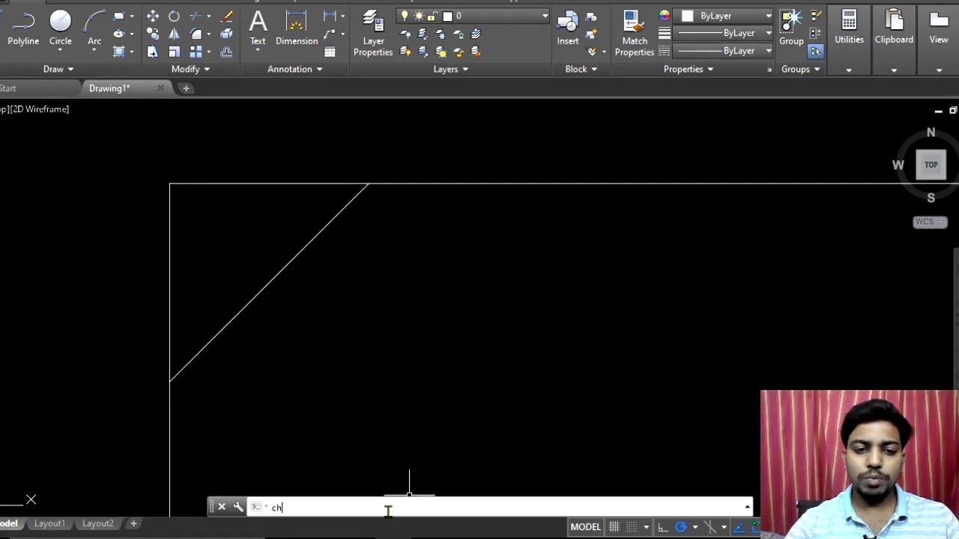
pyautogui.write('a')
pyautogui.press('Return')
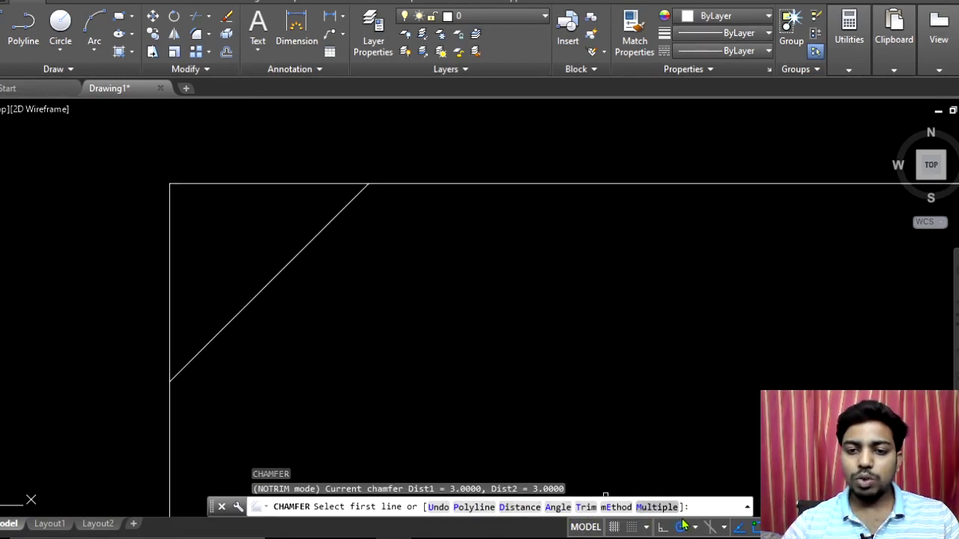
pyautogui.press('Escape')
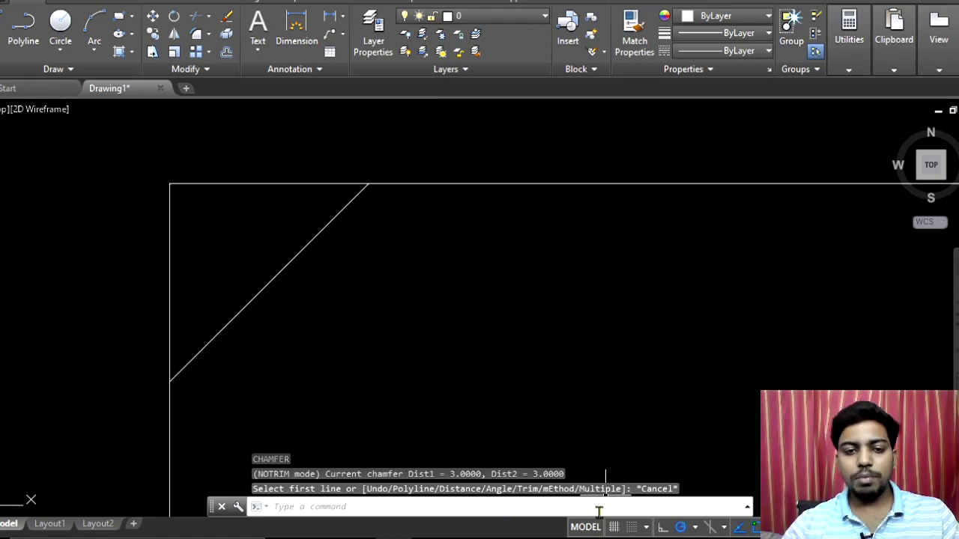
pyautogui.scroll(-2, 579, 447)
pyautogui.scroll(-1, 579, 447)
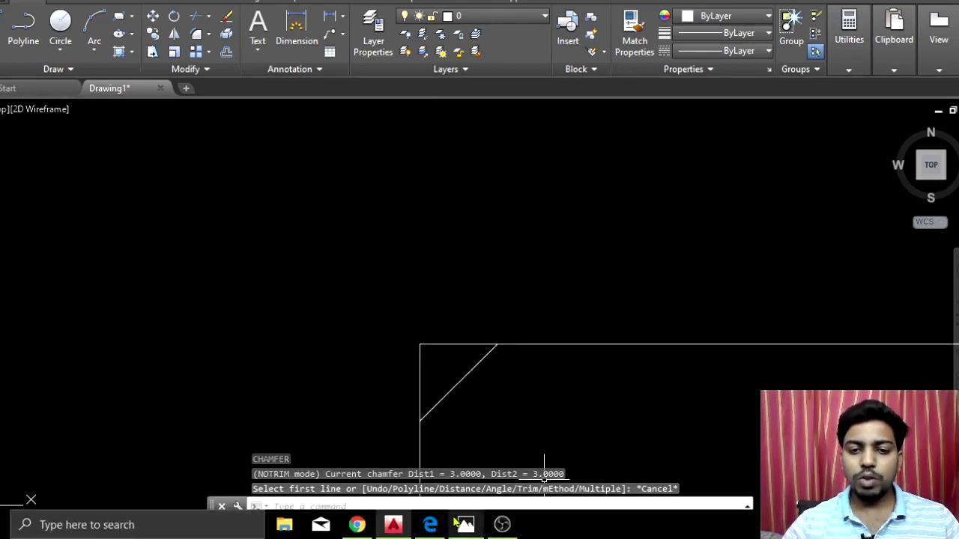
# Switch to the Edge browser and review the Chamfer distance method in the Command 7 PDF
pyautogui.click(432, 526)
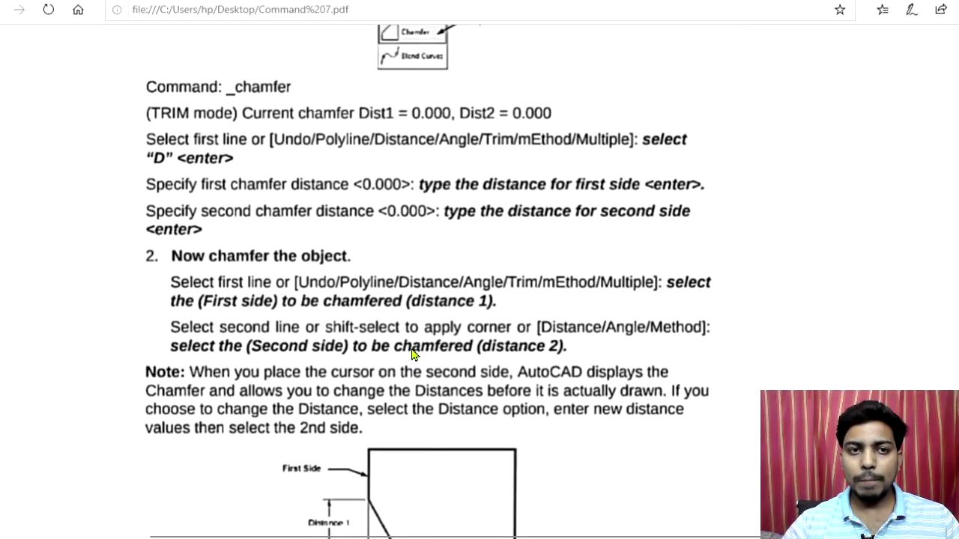
pyautogui.scroll(4, 412, 355)
pyautogui.scroll(-1, 465, 309)
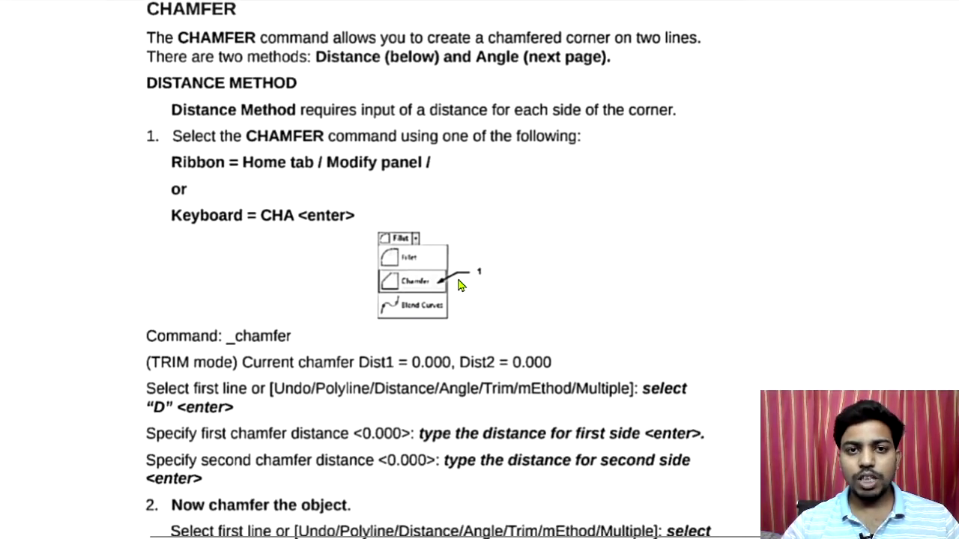
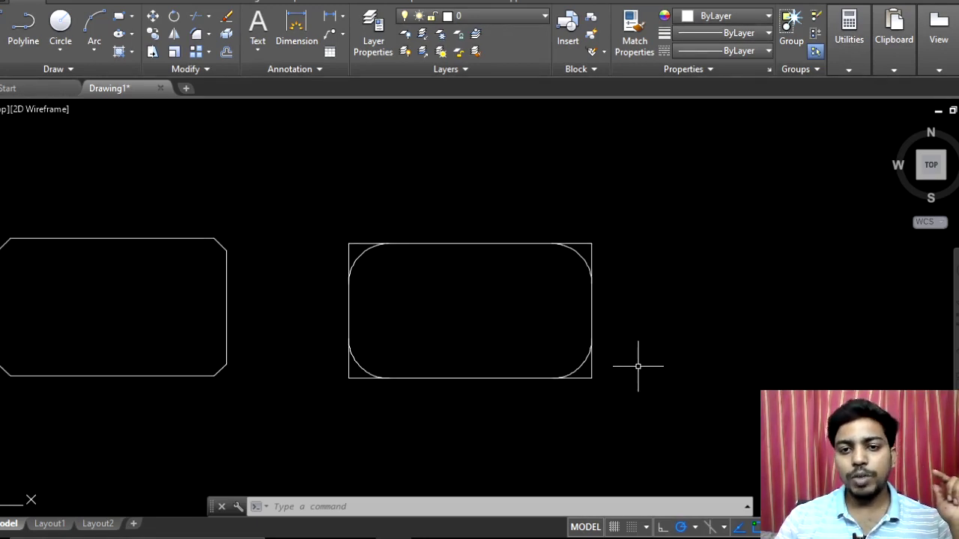
pyautogui.moveTo(638, 367); pyautogui.dragTo(423, 335, button='middle')
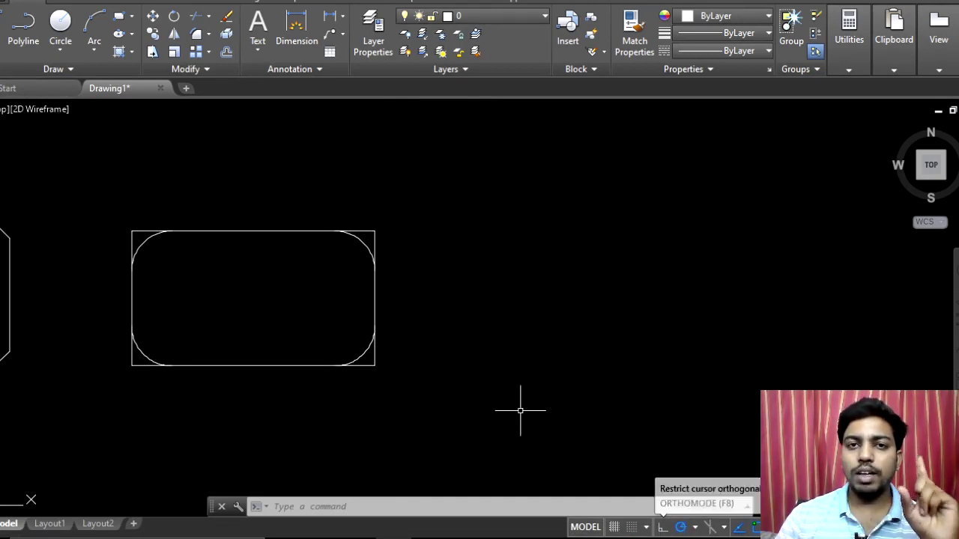
pyautogui.click(305, 505)
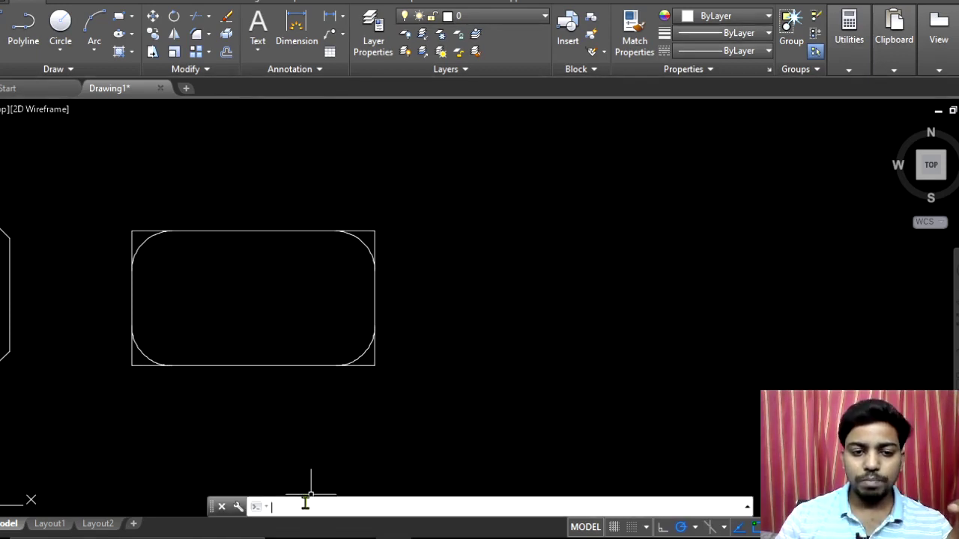
pyautogui.write('orth')
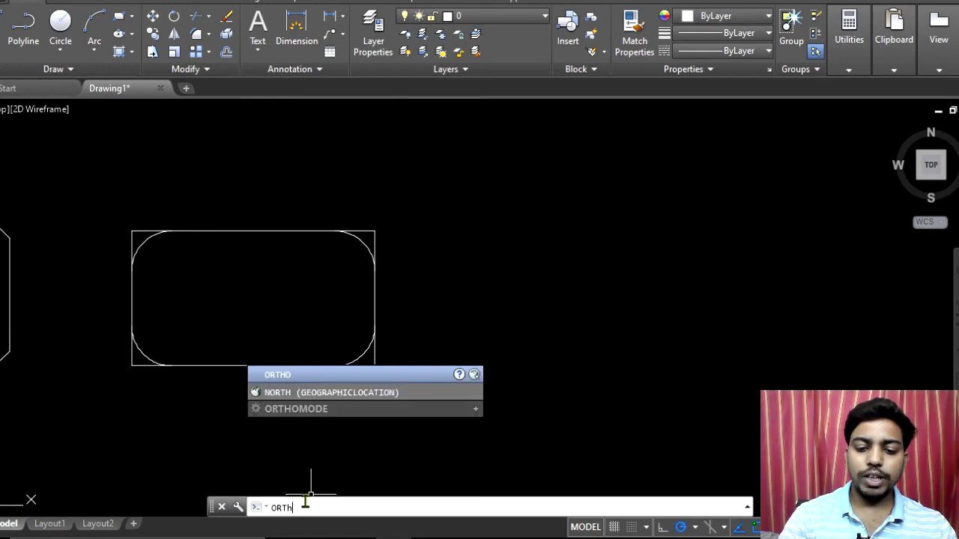
pyautogui.write('o')
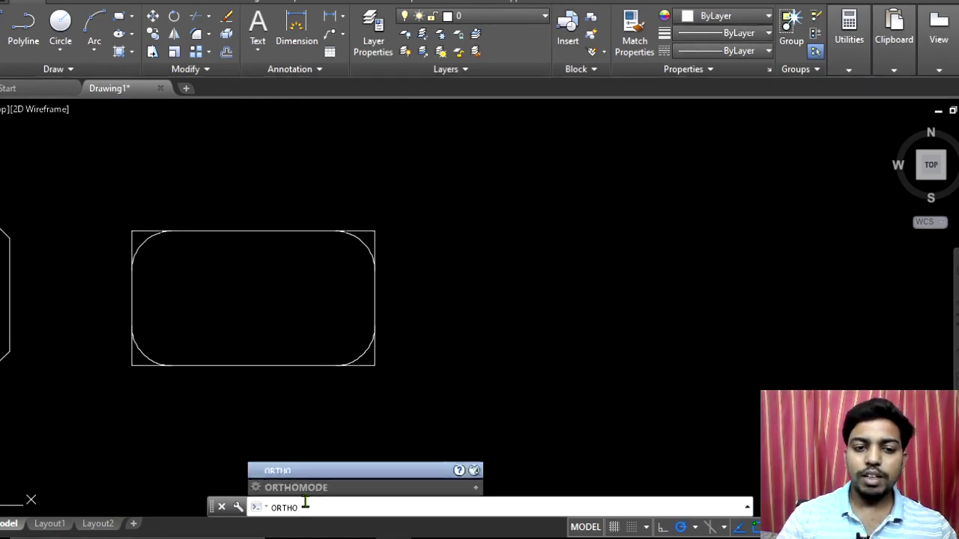
pyautogui.press('Return')
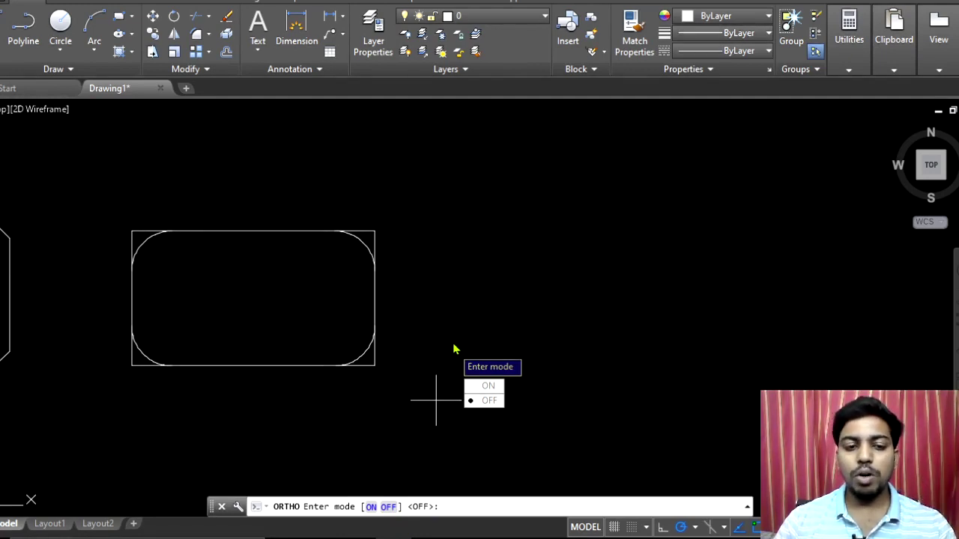
pyautogui.press('Escape')
pyautogui.write('l')
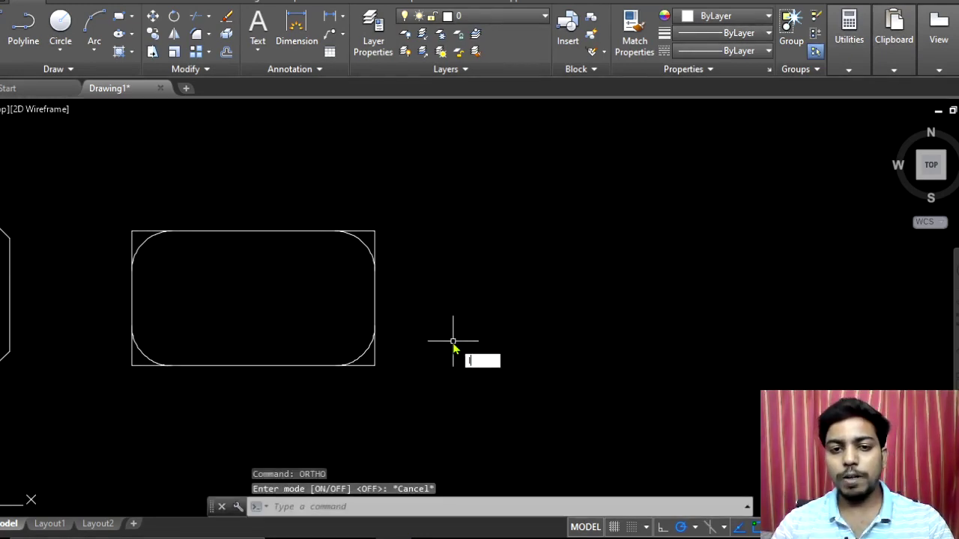
pyautogui.press('Return')
pyautogui.moveTo(586, 239)
pyautogui.mouseDown(button='middle')
pyautogui.moveTo(323, 242)
pyautogui.moveTo(270, 232)
pyautogui.mouseUp(button='middle')
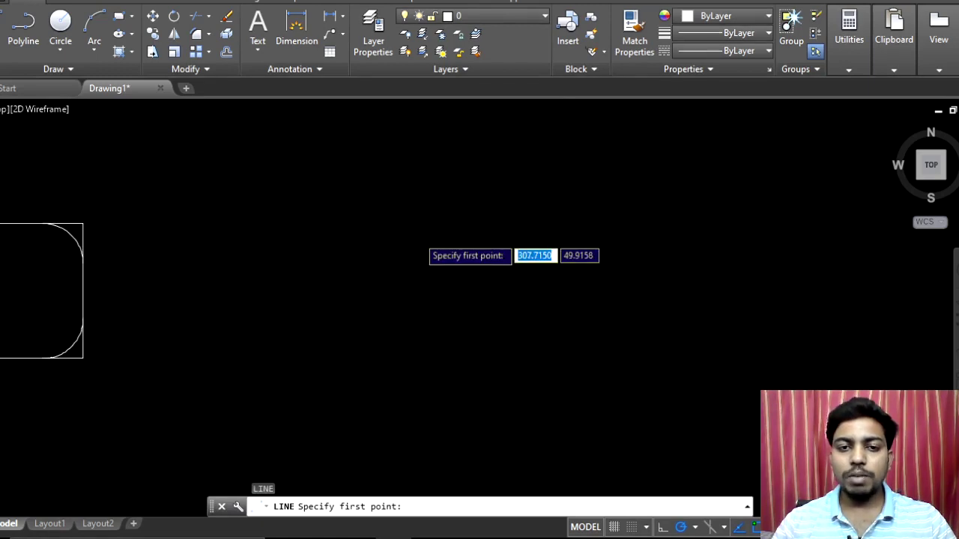
pyautogui.click(330, 294)
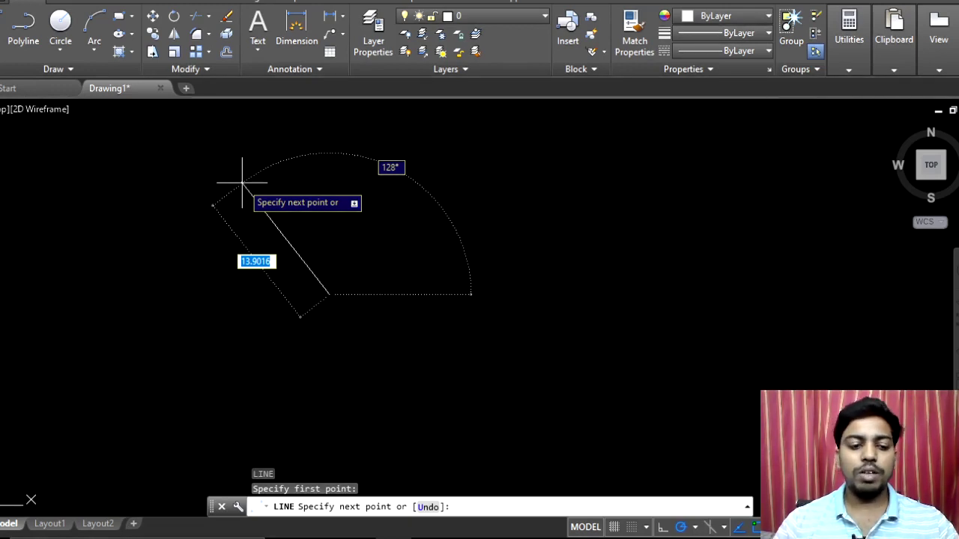
pyautogui.press('Escape')
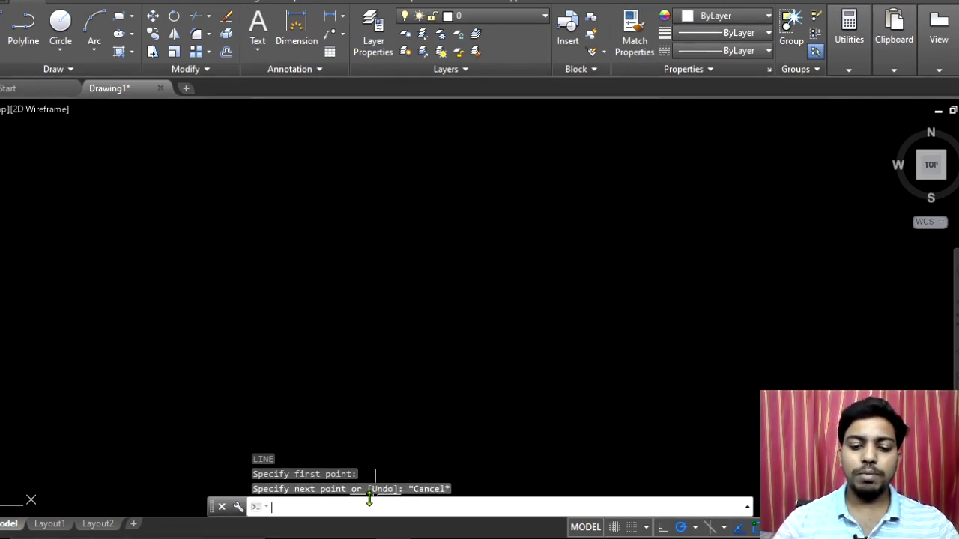
# Turn Ortho mode on with the ORTHO command
pyautogui.write('ortho')
pyautogui.press('Return')
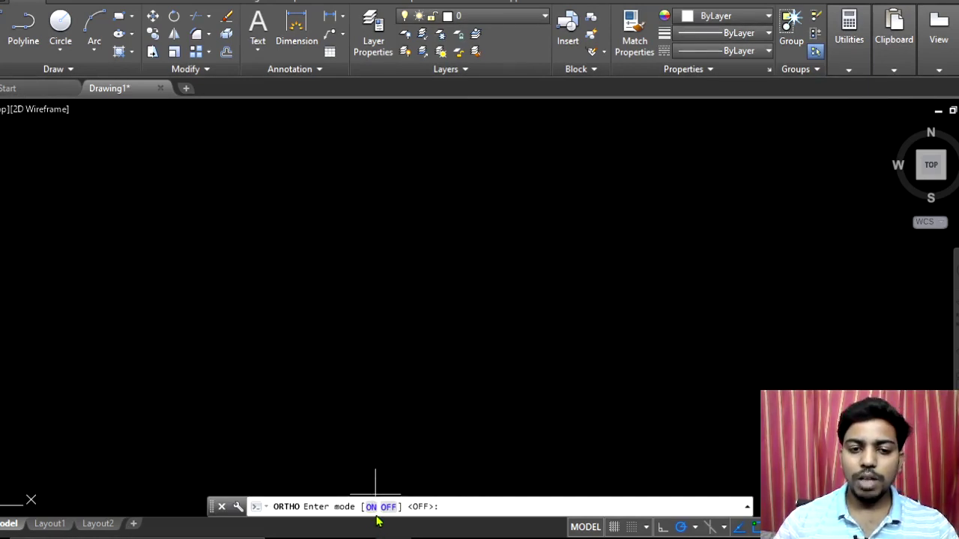
pyautogui.click(370, 508)
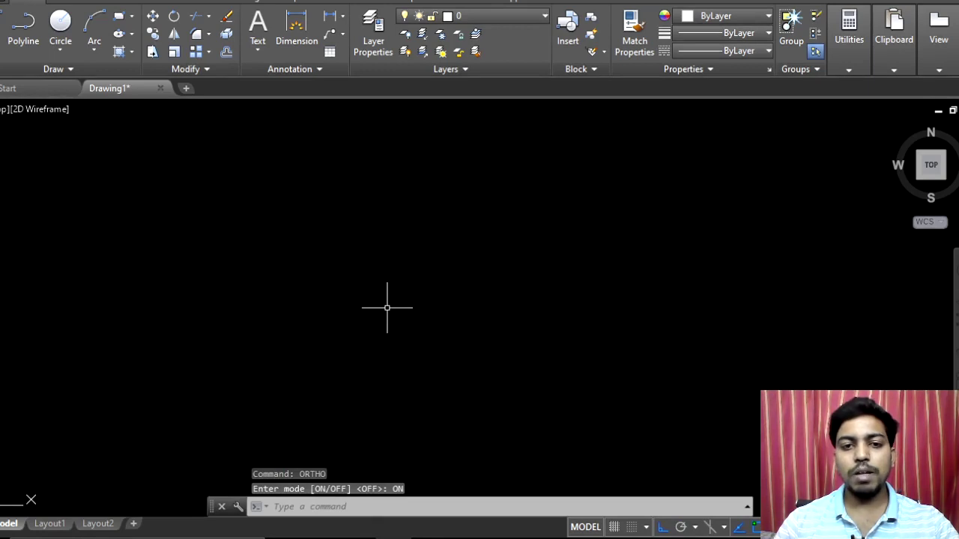
# Draw a chain of four orthogonal line segments in the empty area, running left, up, right and down
pyautogui.press('Return')
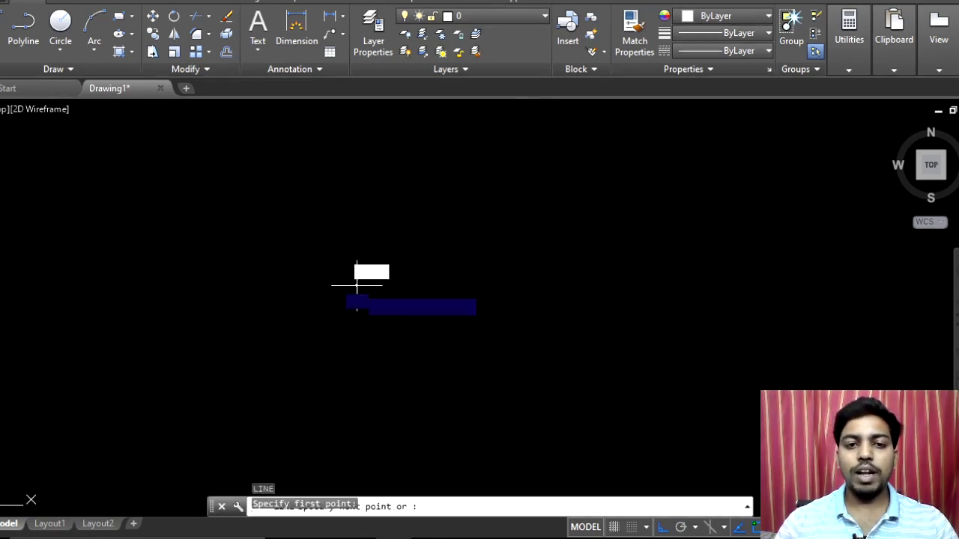
pyautogui.click(460, 299)
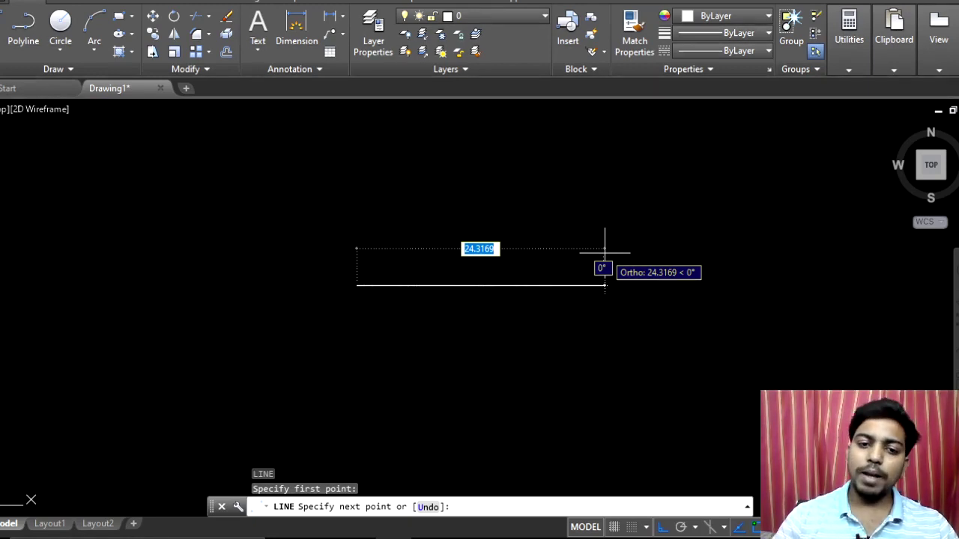
pyautogui.click(162, 245)
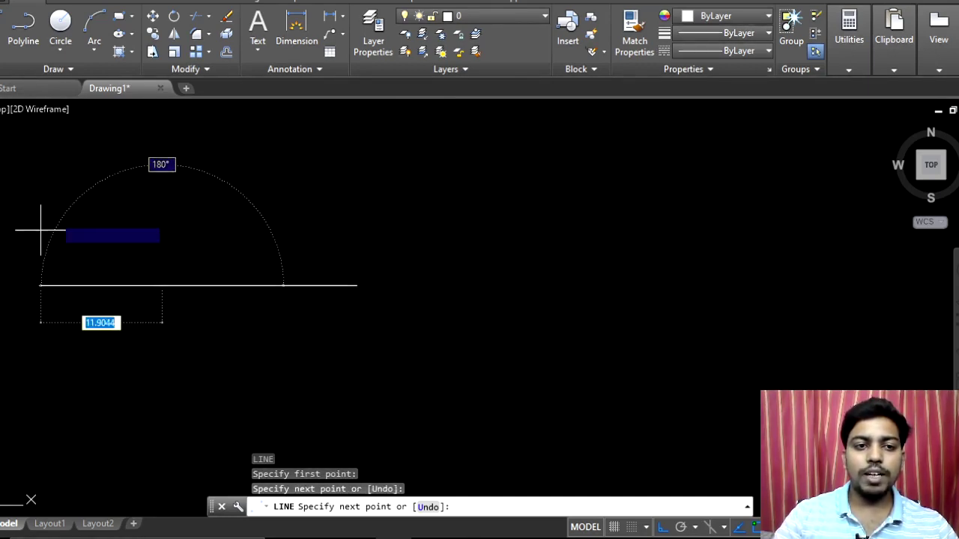
pyautogui.click(214, 174)
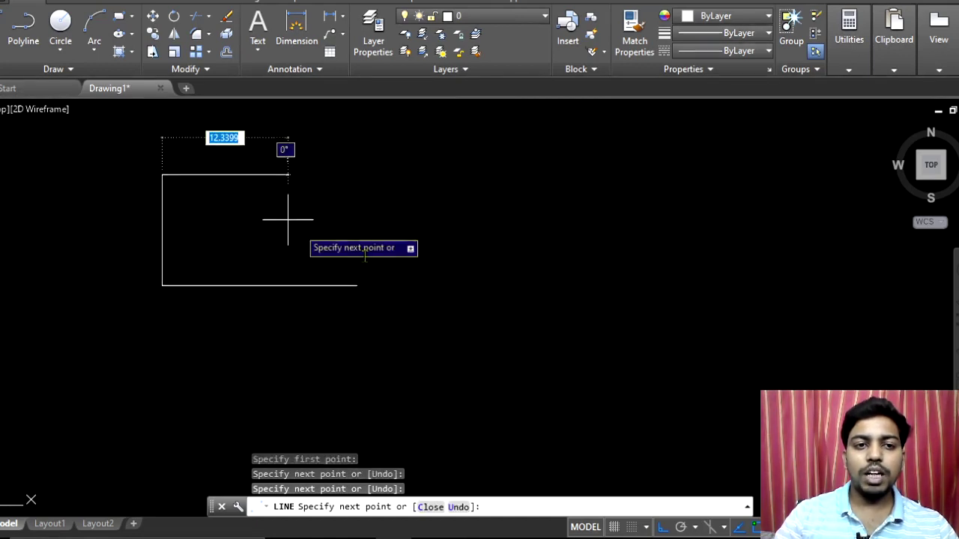
pyautogui.click(443, 283)
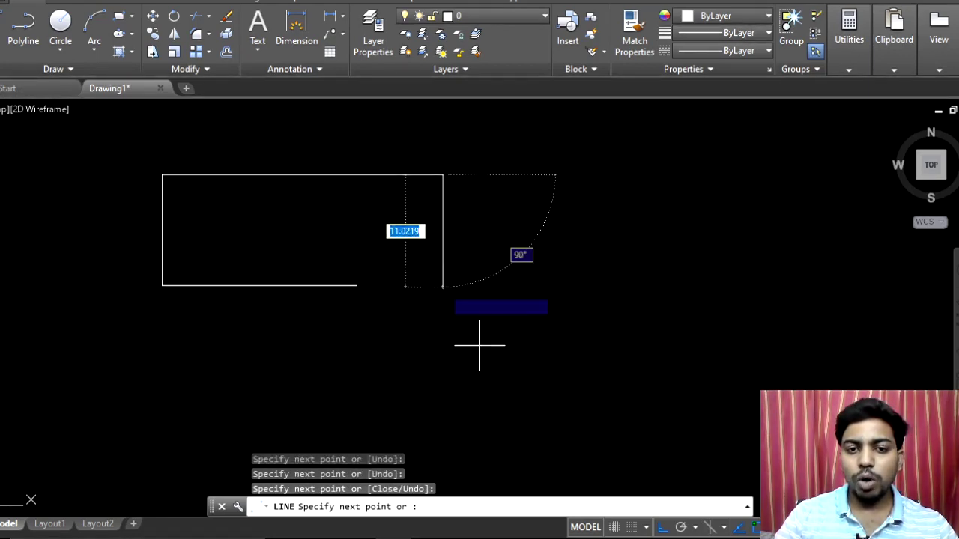
pyautogui.click(502, 320)
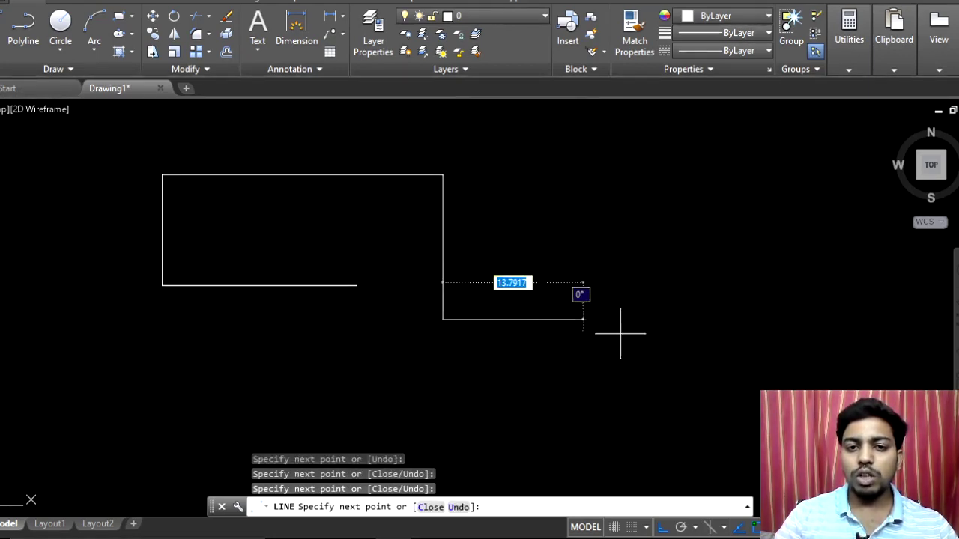
# Turn Ortho mode off and continue the line chain with three angled segments below the open rectangle
pyautogui.click(602, 320)
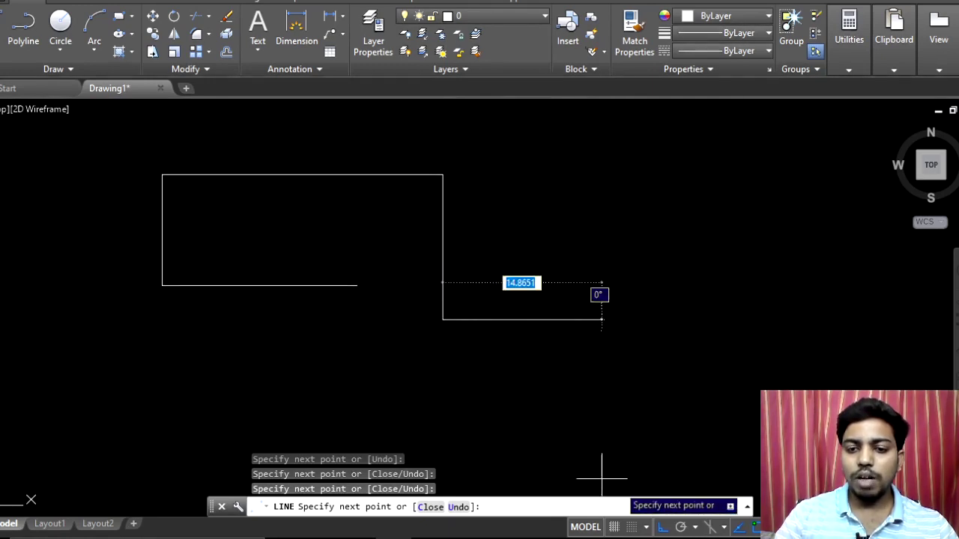
pyautogui.click(663, 528)
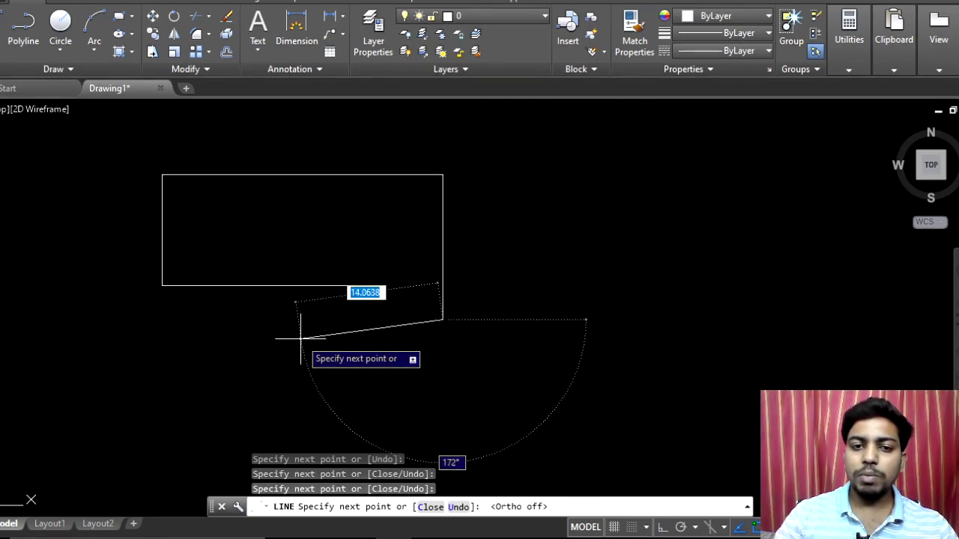
pyautogui.click(287, 397)
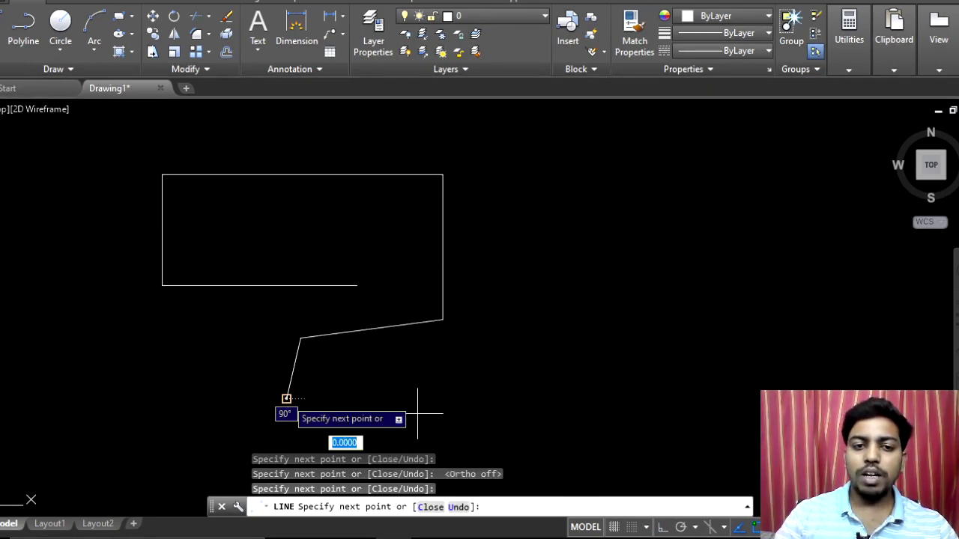
pyautogui.click(510, 318)
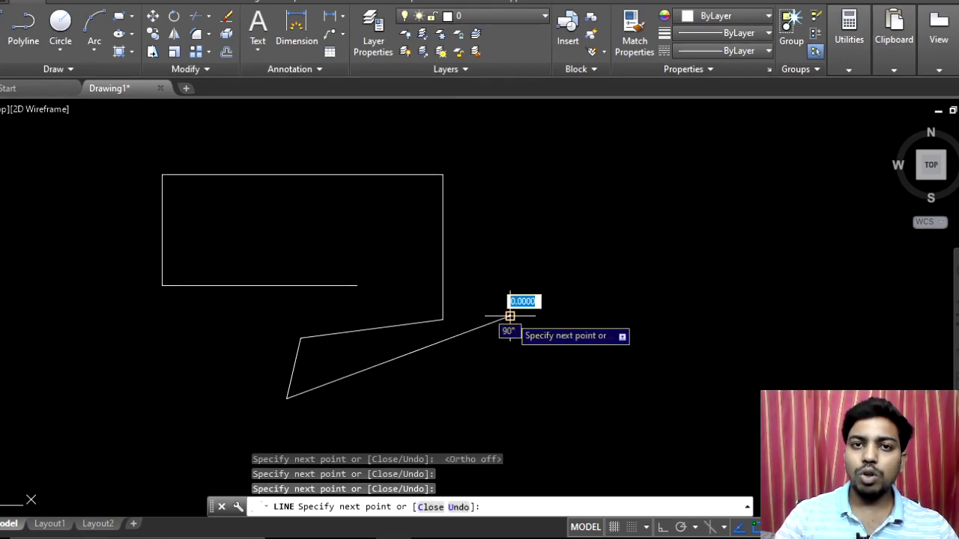
# Turn Ortho mode back on and end the line chain with three orthogonal segments running right, up and left
pyautogui.click(663, 527)
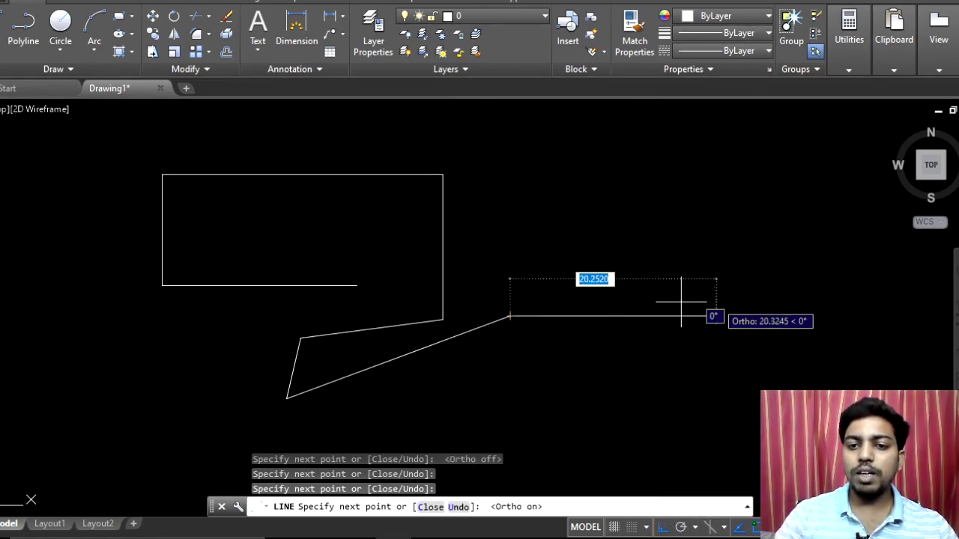
pyautogui.click(648, 316)
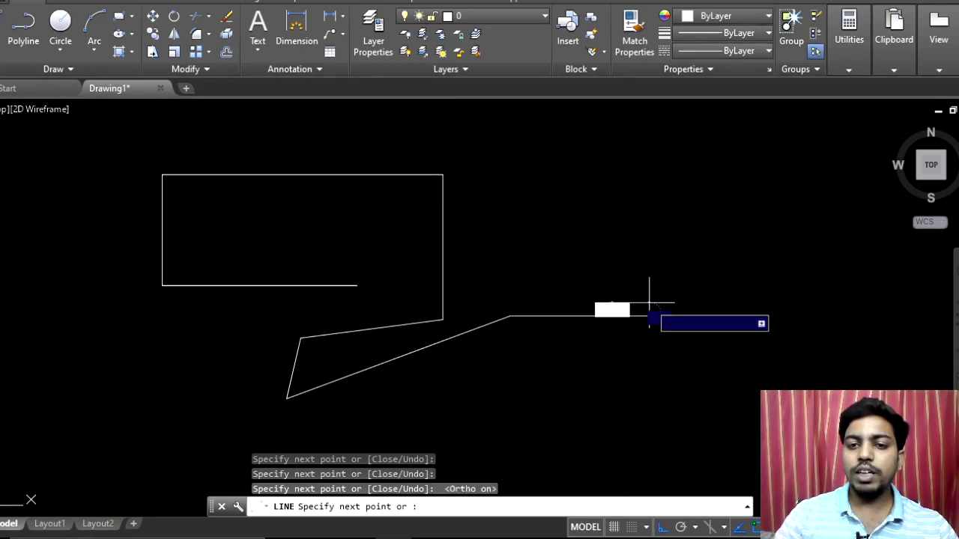
pyautogui.click(649, 199)
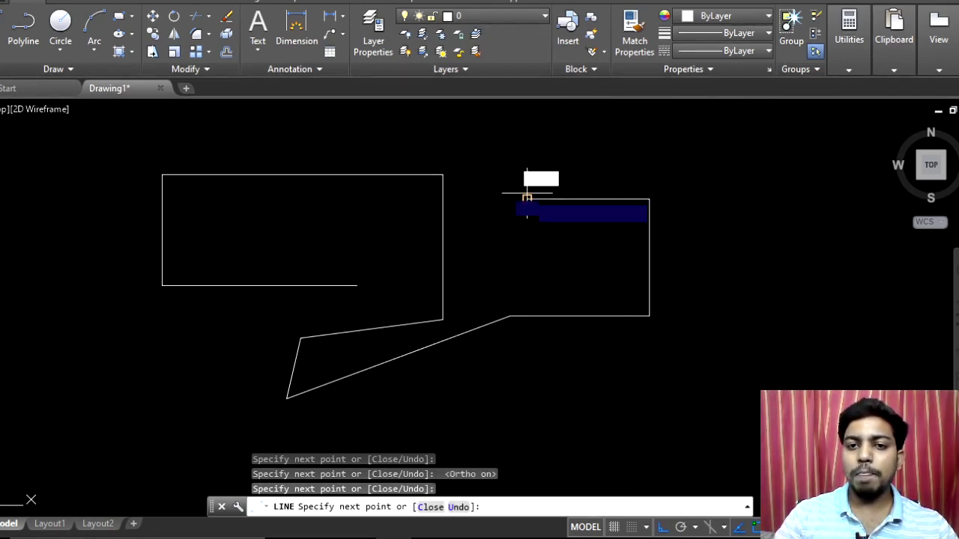
pyautogui.click(527, 199)
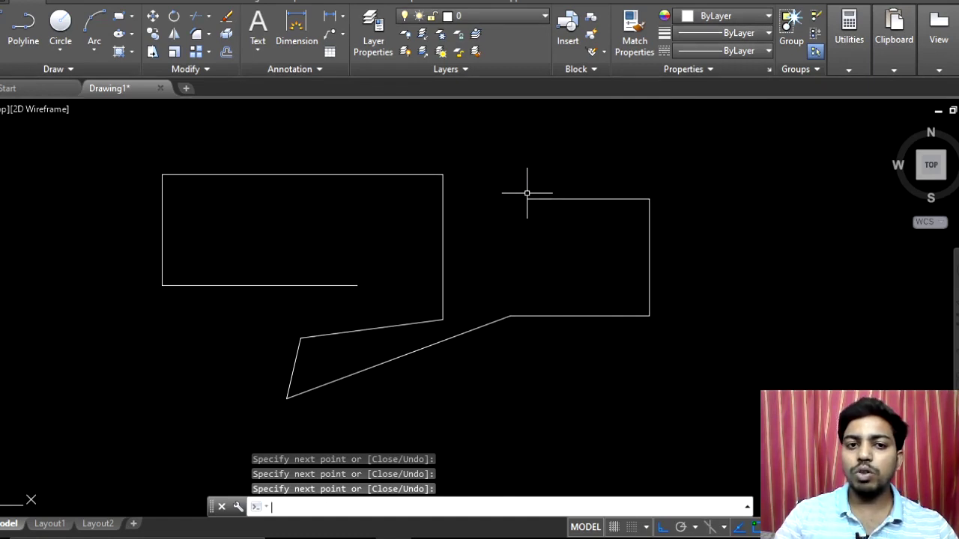
pyautogui.press('Return')
# Select all the drawn line segments and delete them from the drawing
pyautogui.click(630, 392)
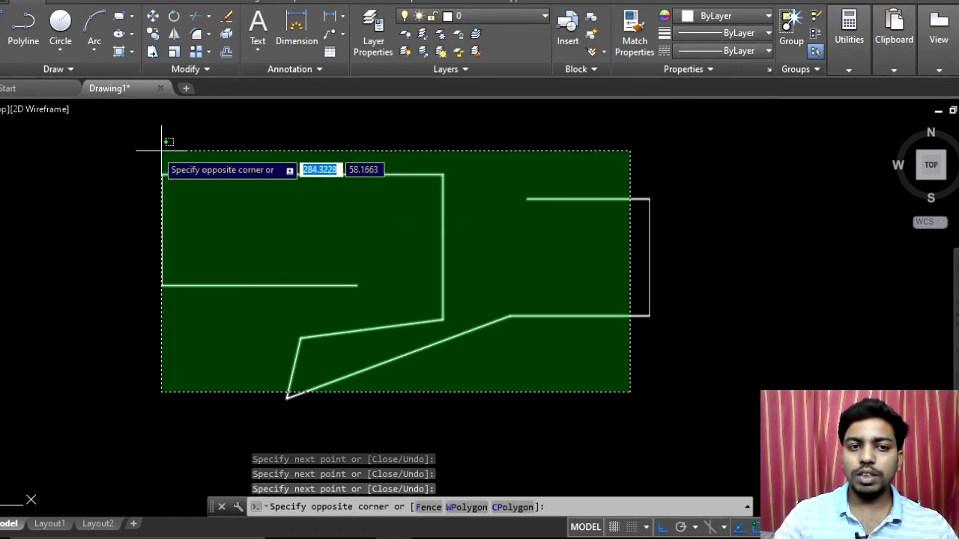
pyautogui.click(120, 145)
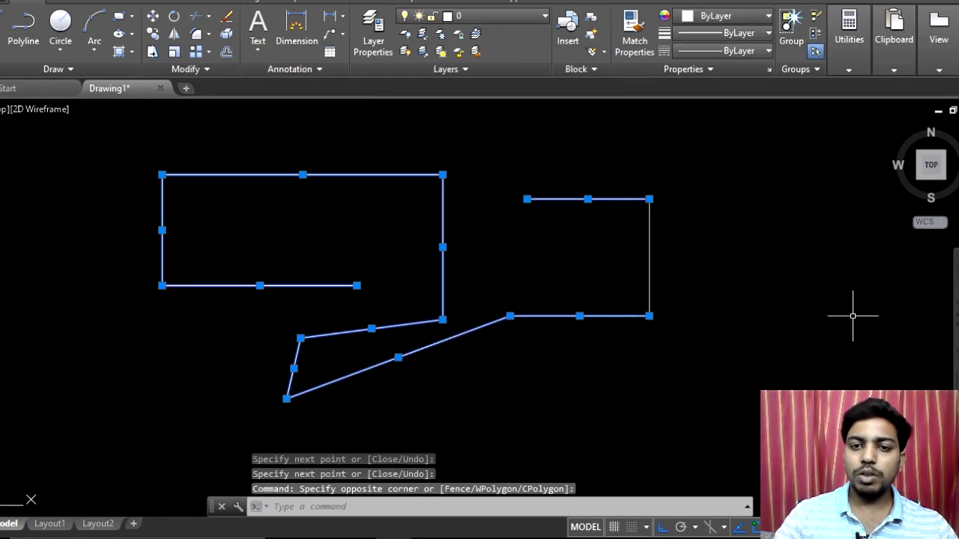
pyautogui.click(717, 261)
pyautogui.click(587, 259)
pyautogui.press('Delete')
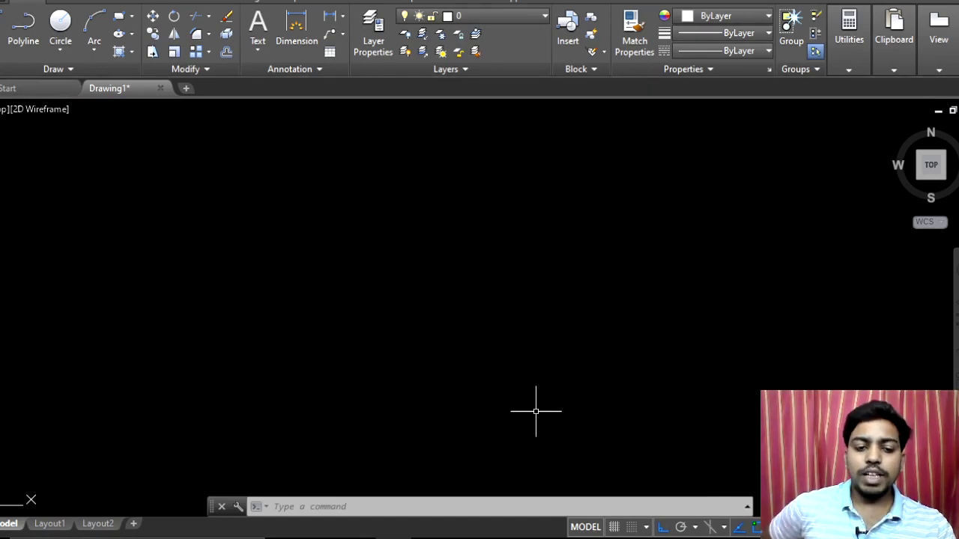
# Draw an L shape with Ortho mode on, using a vertical line downward followed by a horizontal line to the right
pyautogui.write('l')
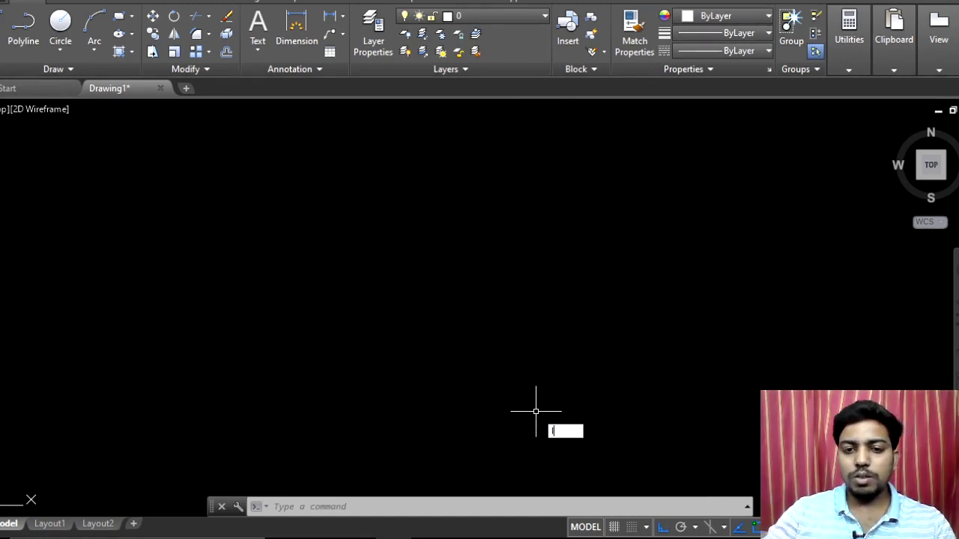
pyautogui.press('Return')
pyautogui.click(432, 195)
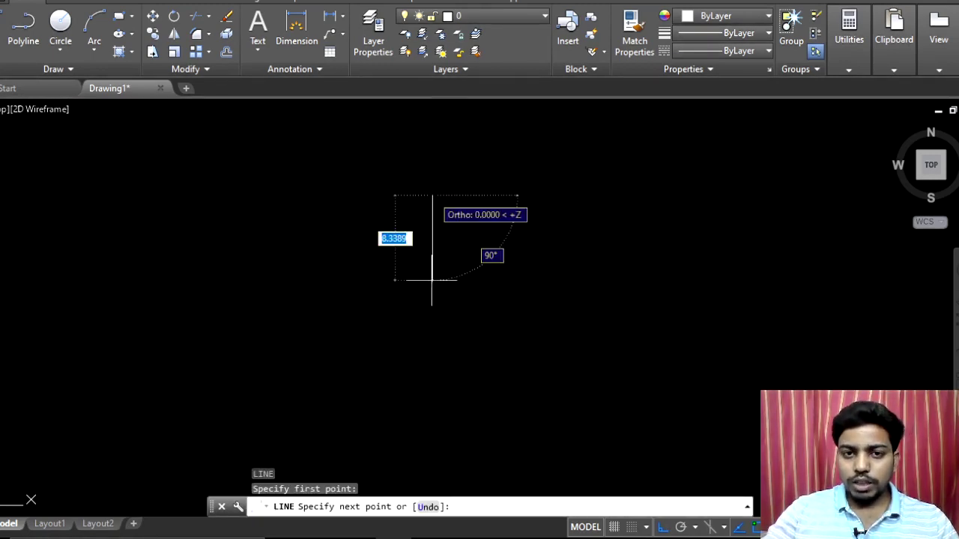
pyautogui.click(432, 341)
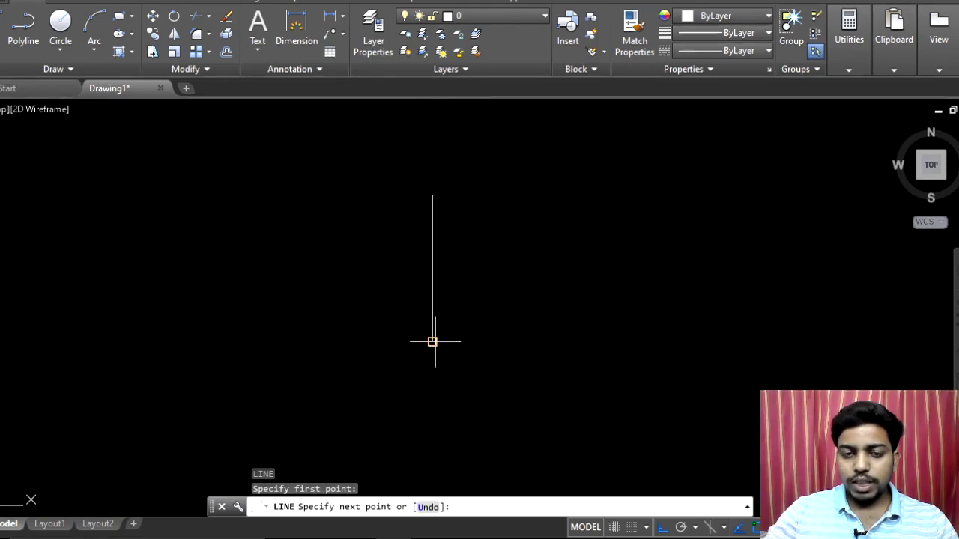
pyautogui.click(631, 357)
pyautogui.press('Return')
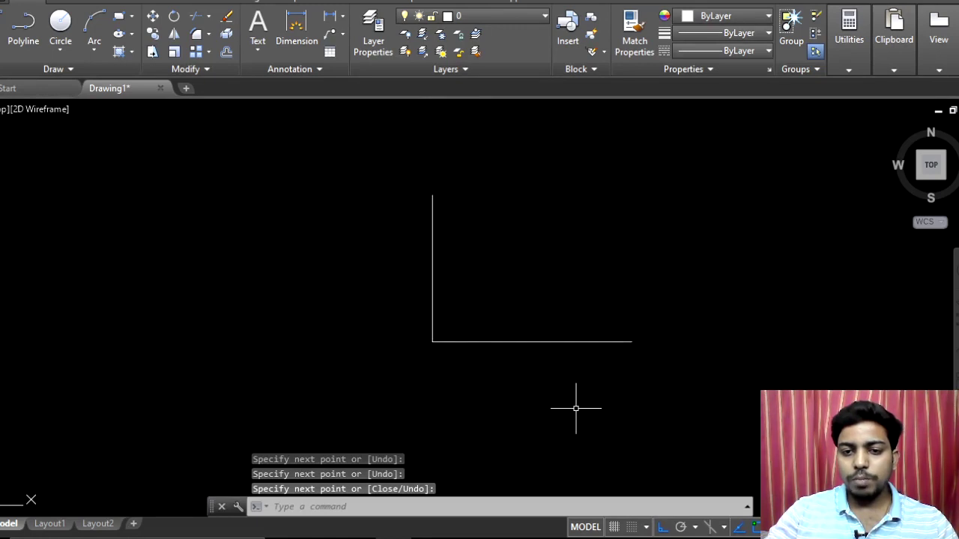
# Switch Ortho mode off and back on, and delete the two lines of the L shape
pyautogui.click(664, 530)
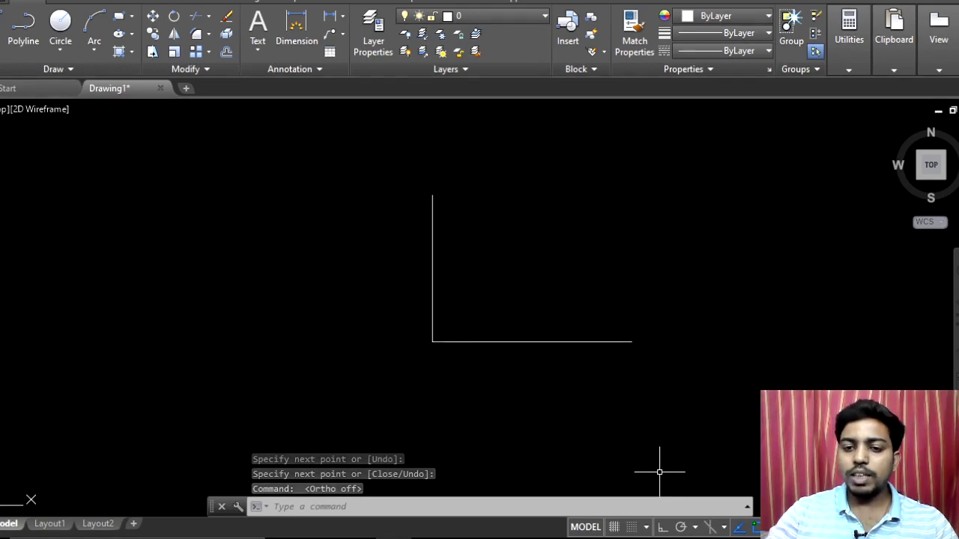
pyautogui.click(664, 528)
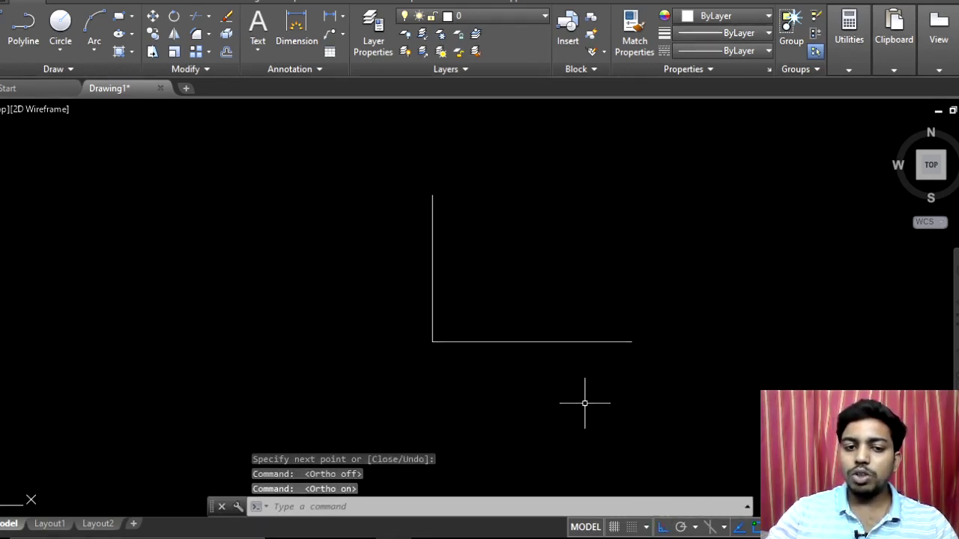
pyautogui.click(684, 403)
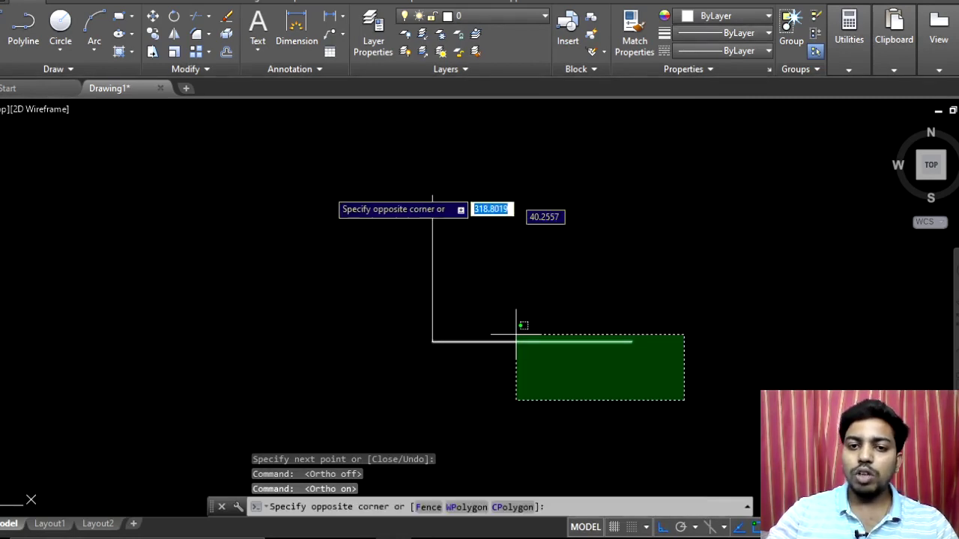
pyautogui.click(287, 167)
pyautogui.press('Delete')
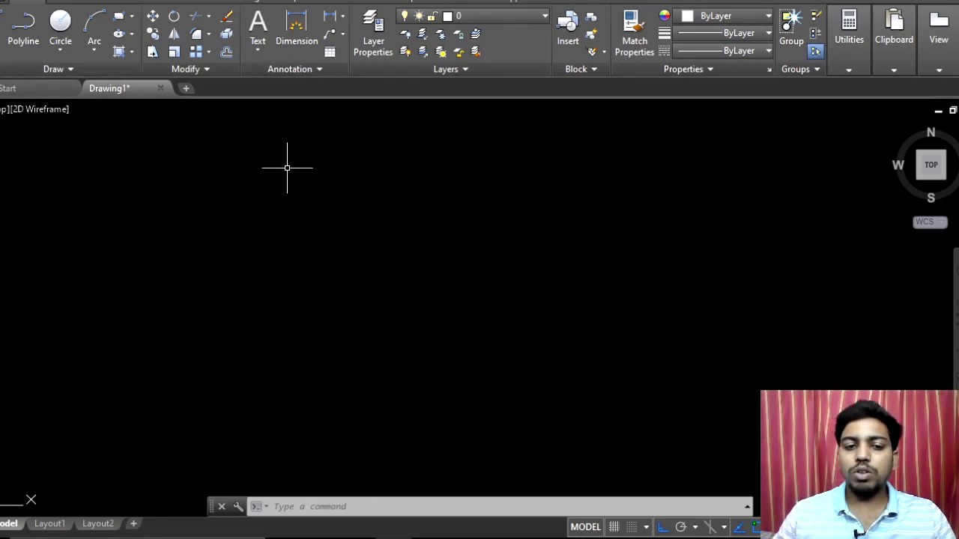
# Switch to the image viewer and read the FILLET command notes on how to radius a corner
pyautogui.moveTo(457, 526)
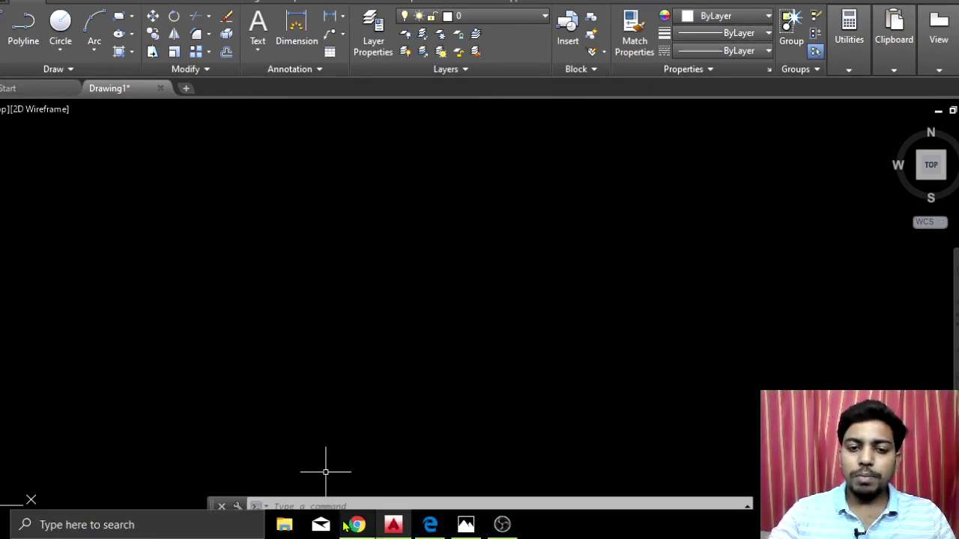
pyautogui.click(463, 524)
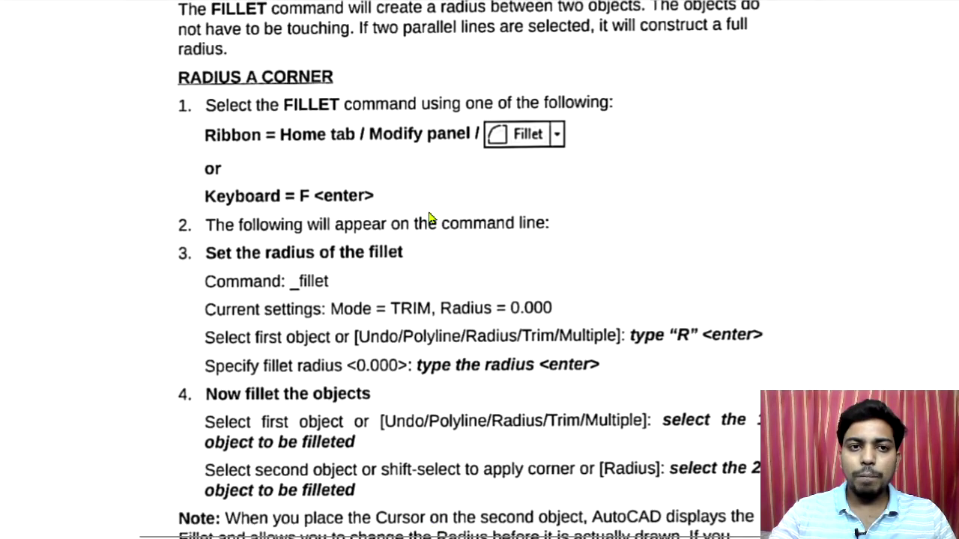
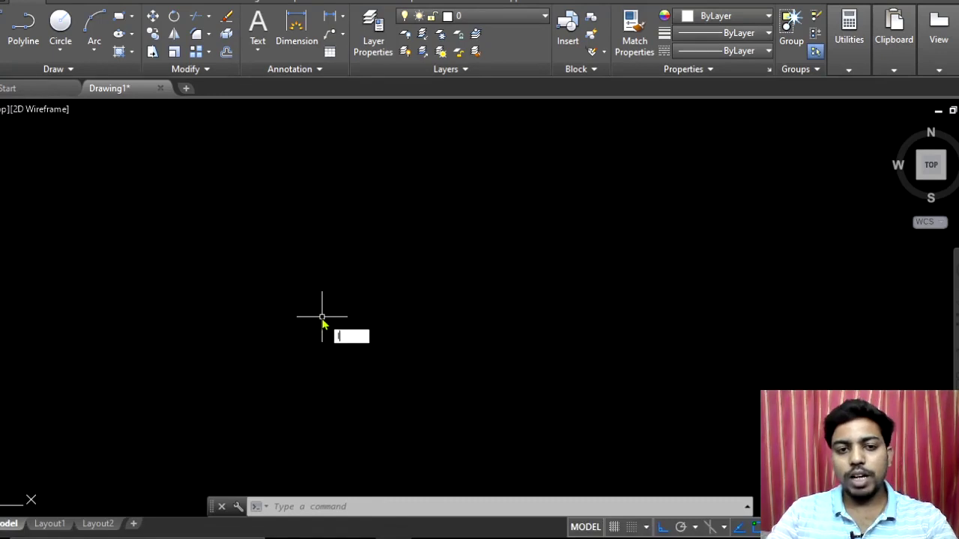
# Return to the AutoCAD drawing and draw a single horizontal line across the middle of the empty area
pyautogui.press('Return')
pyautogui.click(242, 298)
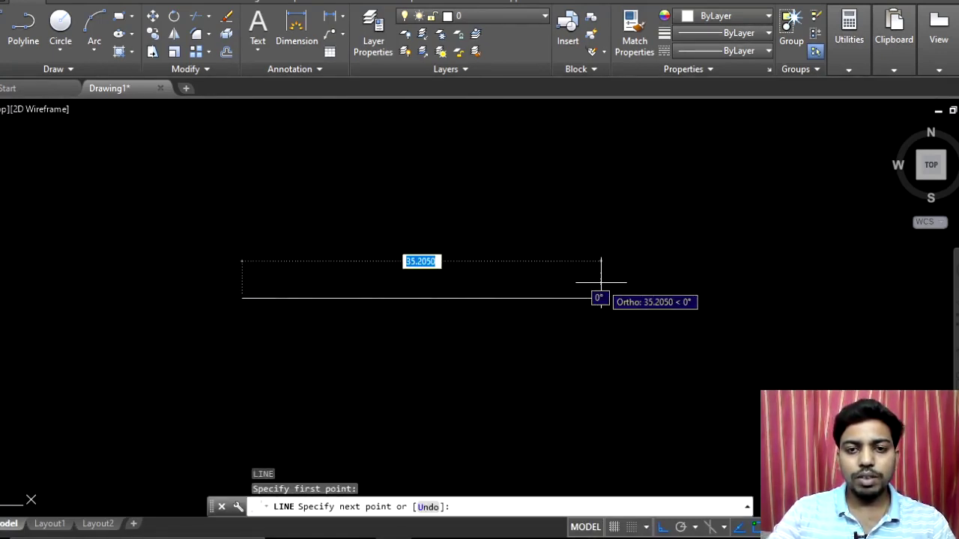
pyautogui.click(645, 277)
pyautogui.press('Return')
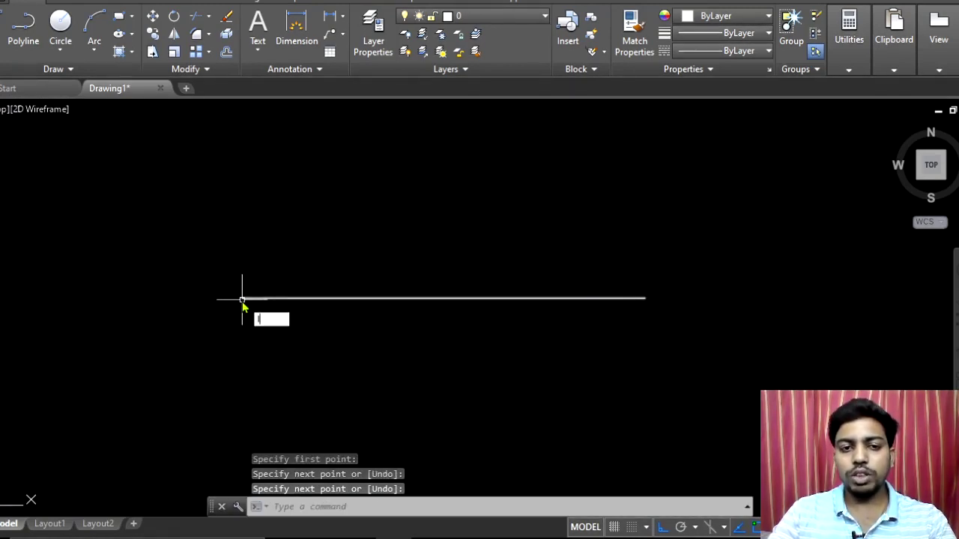
pyautogui.press('Return')
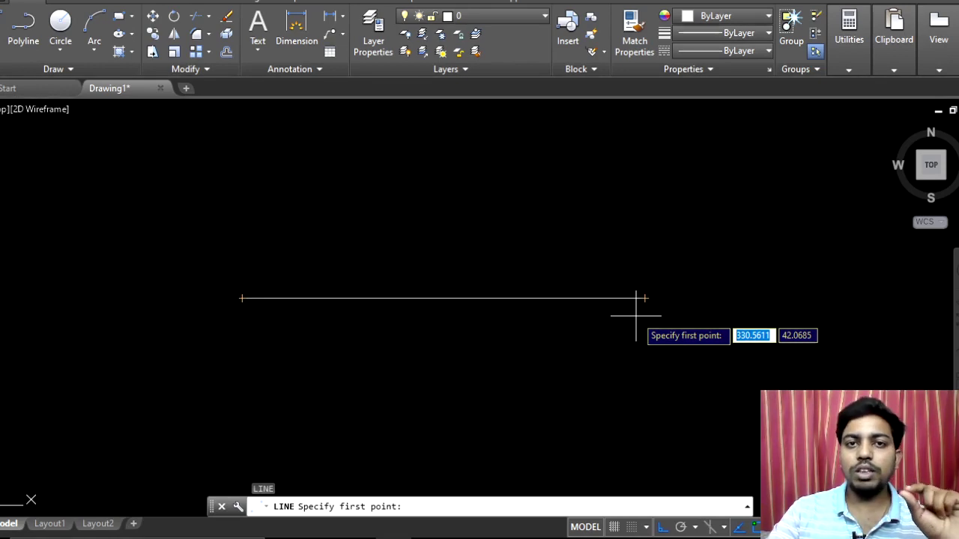
pyautogui.press('Escape')
pyautogui.press('Escape')
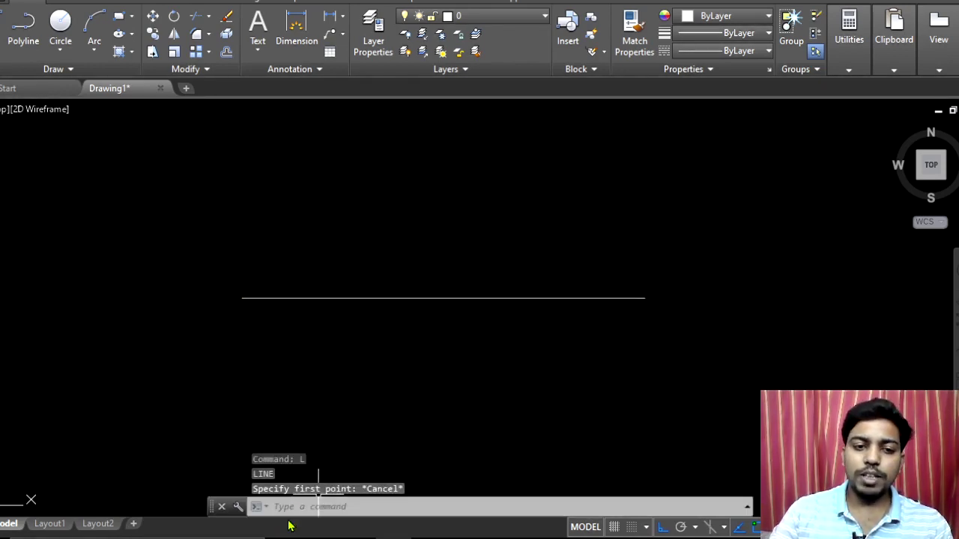
# Open the Object Snap drafting settings with the OBJECTSNAP command and move the dialog off the line's far end
pyautogui.write('ob')
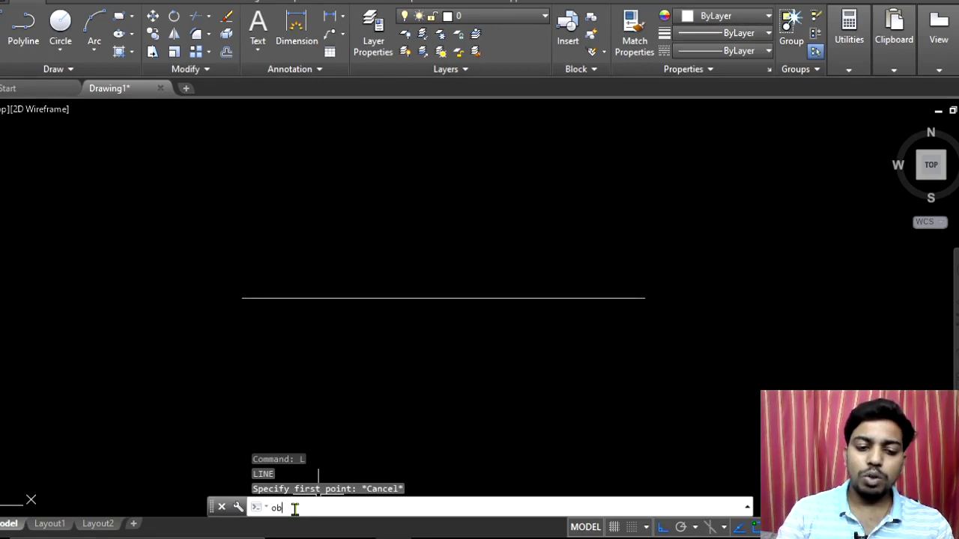
pyautogui.write('je')
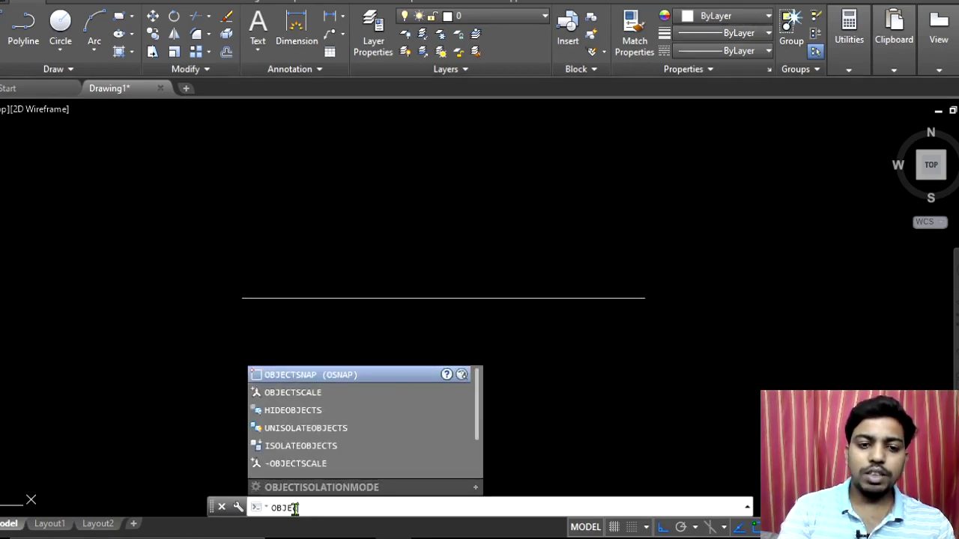
pyautogui.write('ctsn')
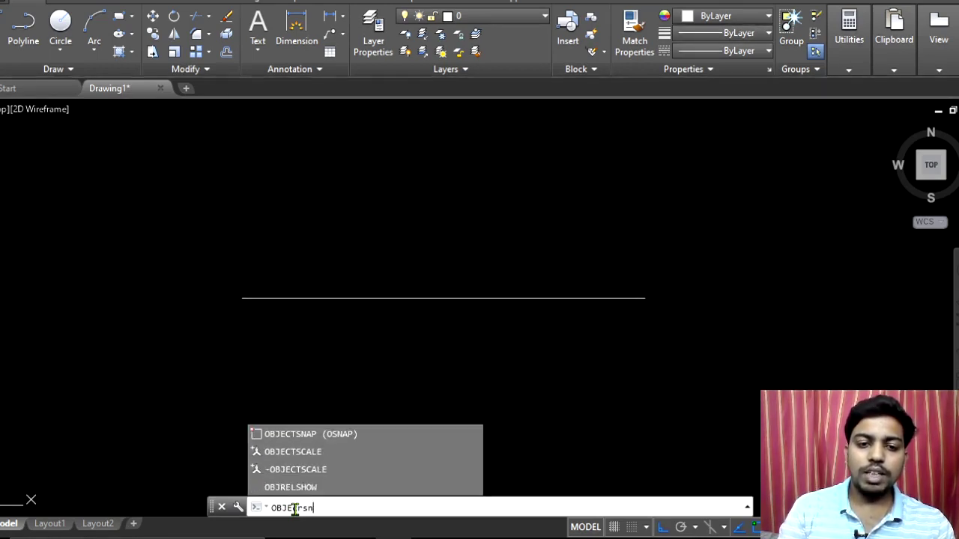
pyautogui.write('ap')
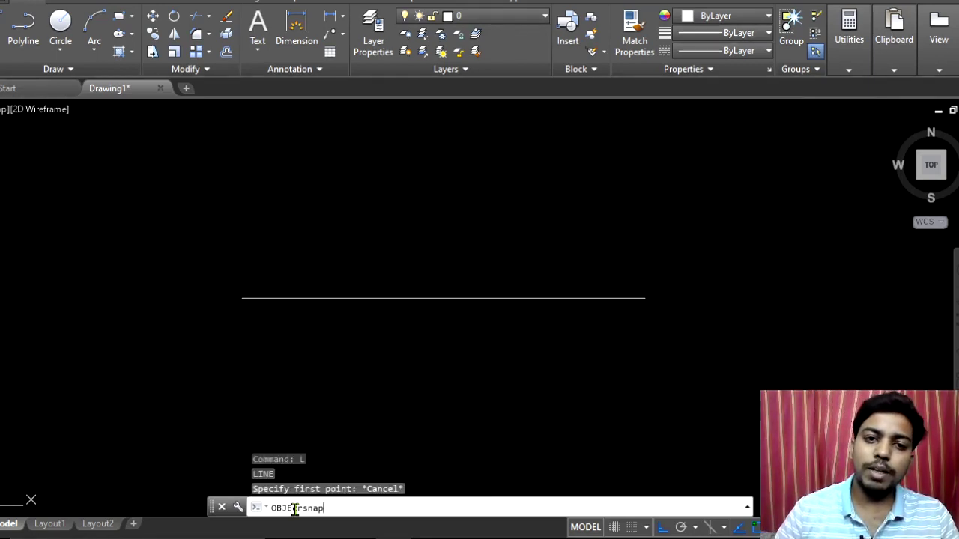
pyautogui.press('Return')
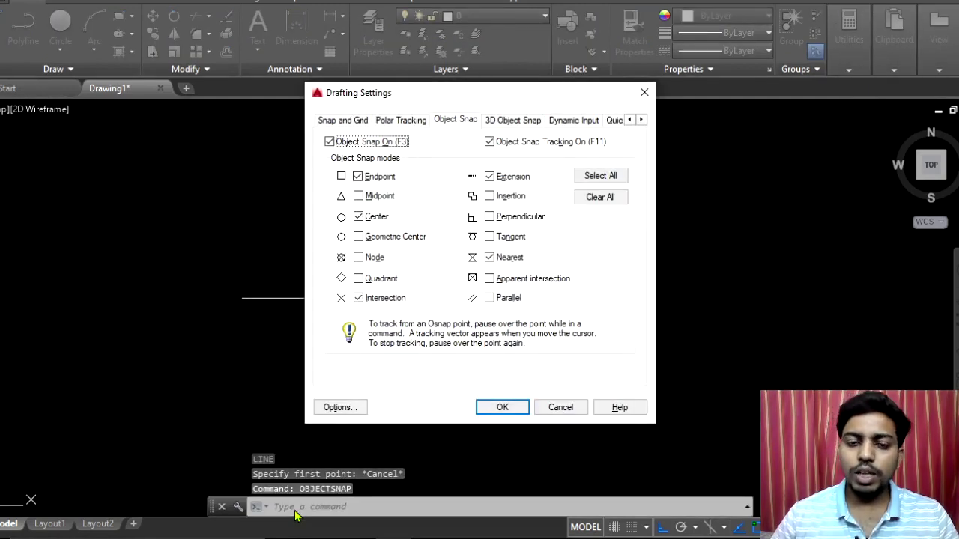
pyautogui.moveTo(421, 89); pyautogui.dragTo(321, 55)
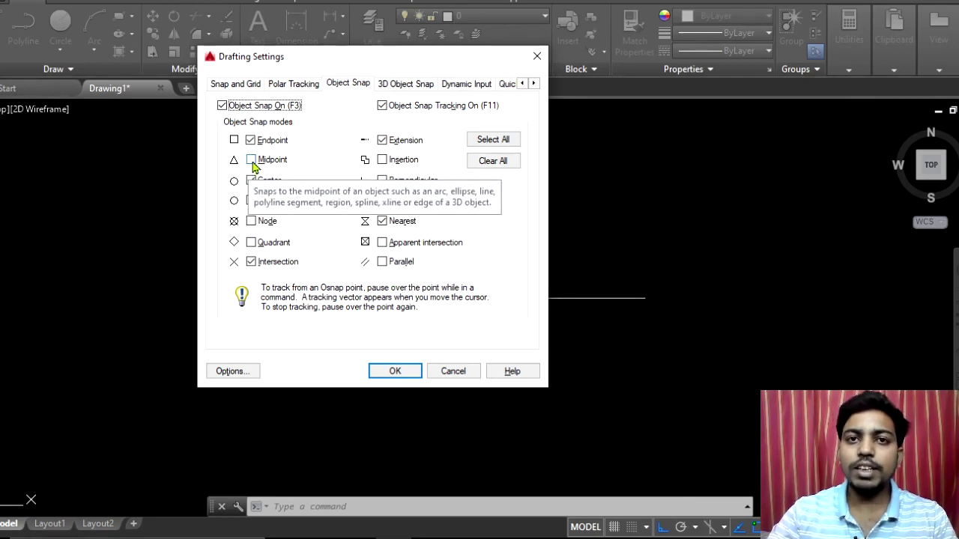
# Enable the Midpoint, Quadrant, Tangent and Perpendicular object snap modes and apply the drafting settings
pyautogui.click(252, 161)
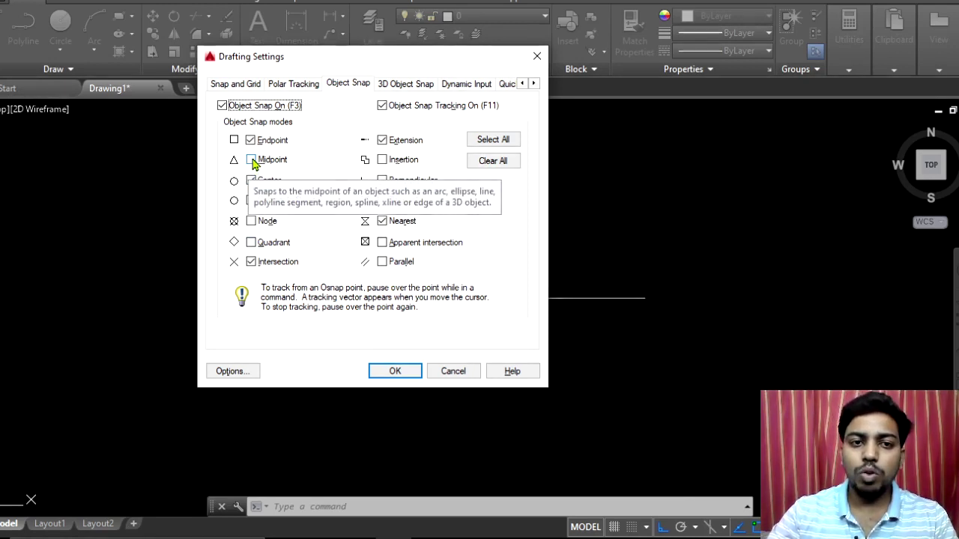
pyautogui.click(252, 244)
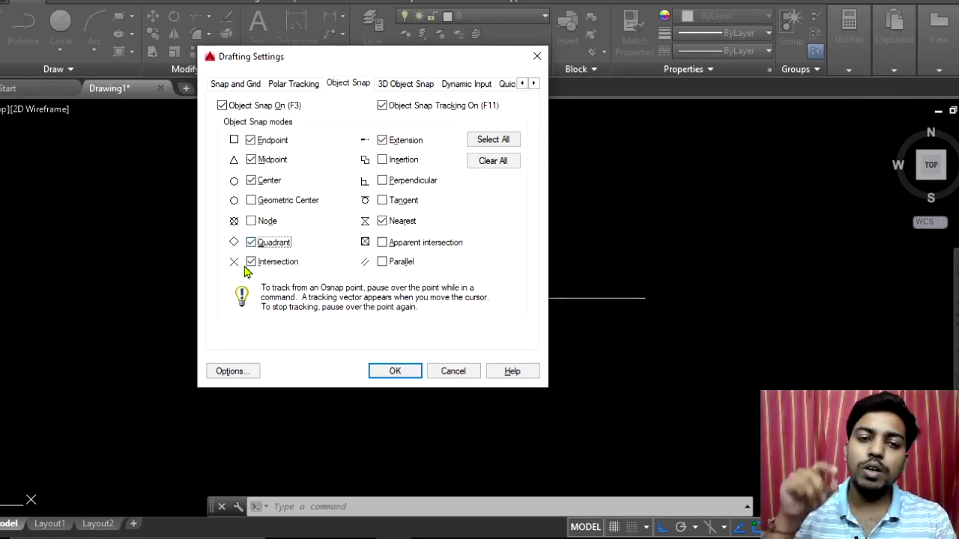
pyautogui.click(383, 201)
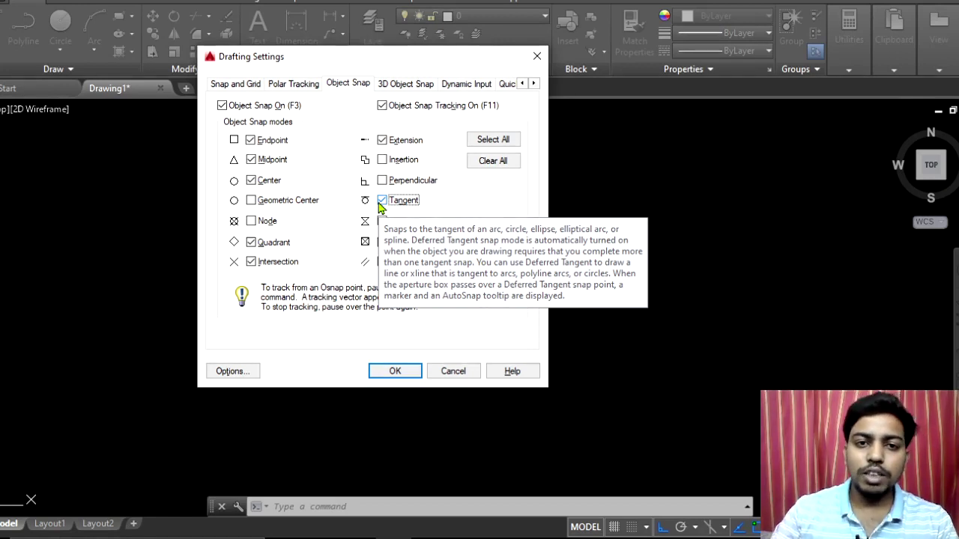
pyautogui.click(383, 183)
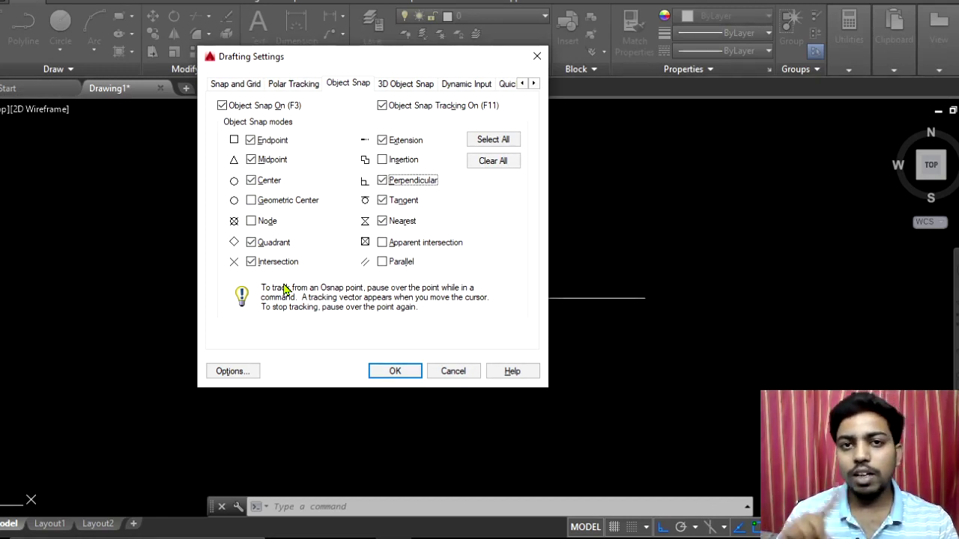
pyautogui.click(397, 371)
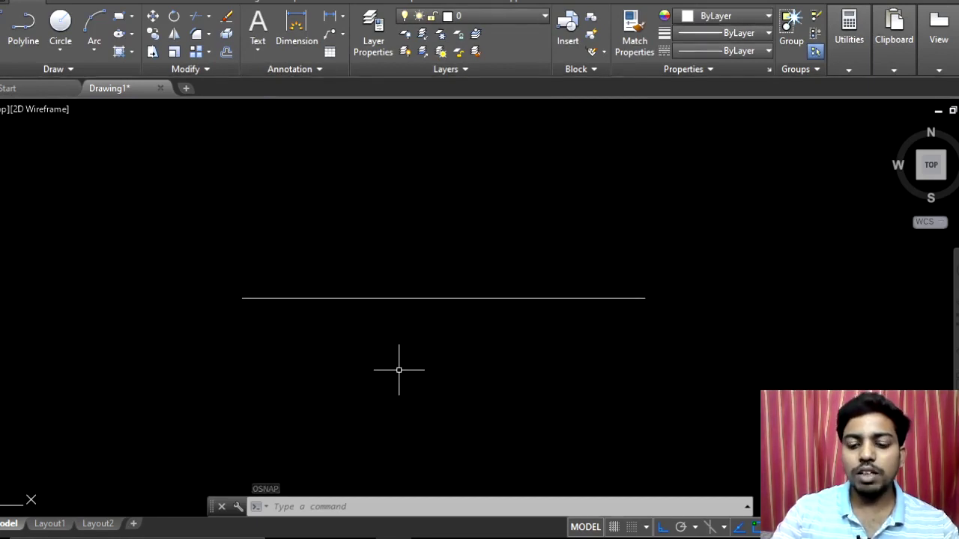
# Test the Midpoint snap by starting a line at the middle of the horizontal line, and cancel it
pyautogui.write('l')
pyautogui.press('Return')
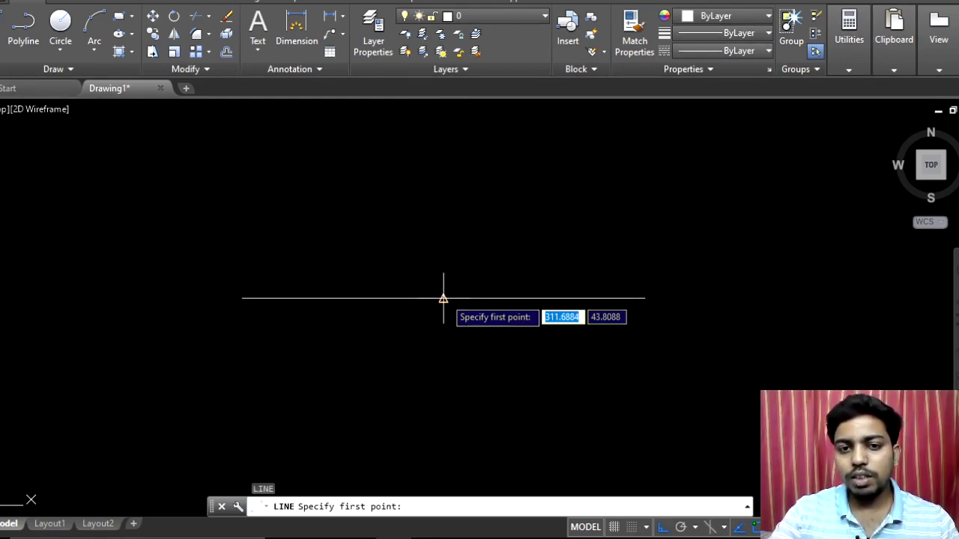
pyautogui.scroll(4, 443, 298)
pyautogui.scroll(-2, 438, 298)
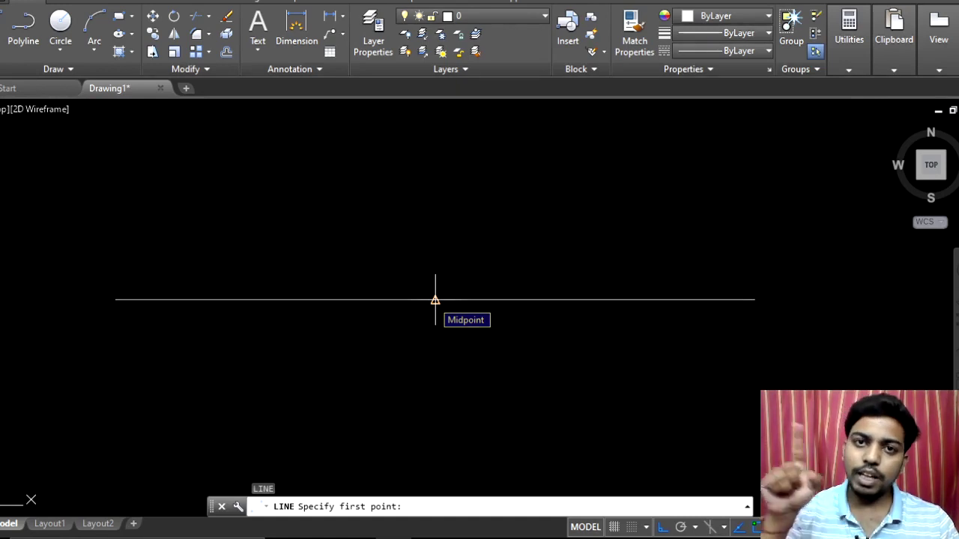
pyautogui.scroll(-2, 435, 300)
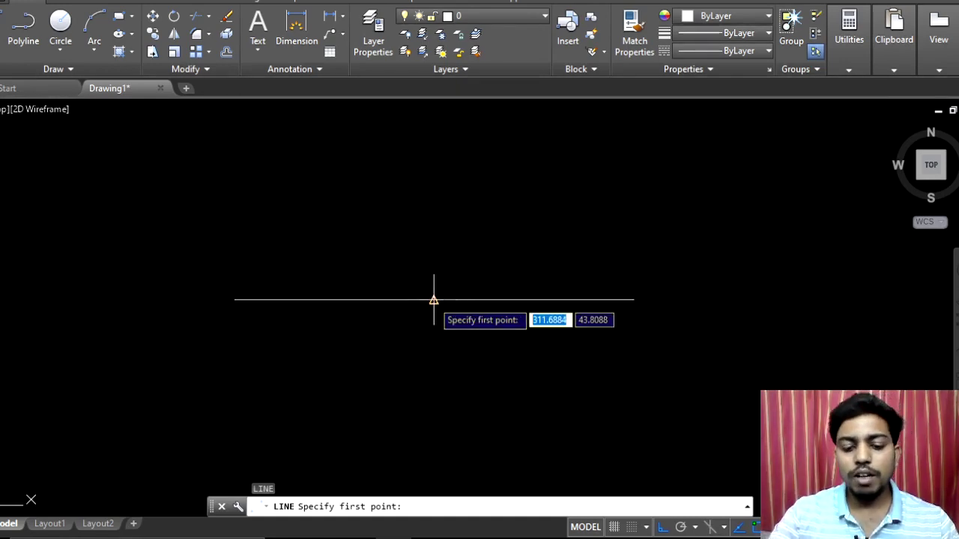
pyautogui.click(433, 300)
pyautogui.press('Escape')
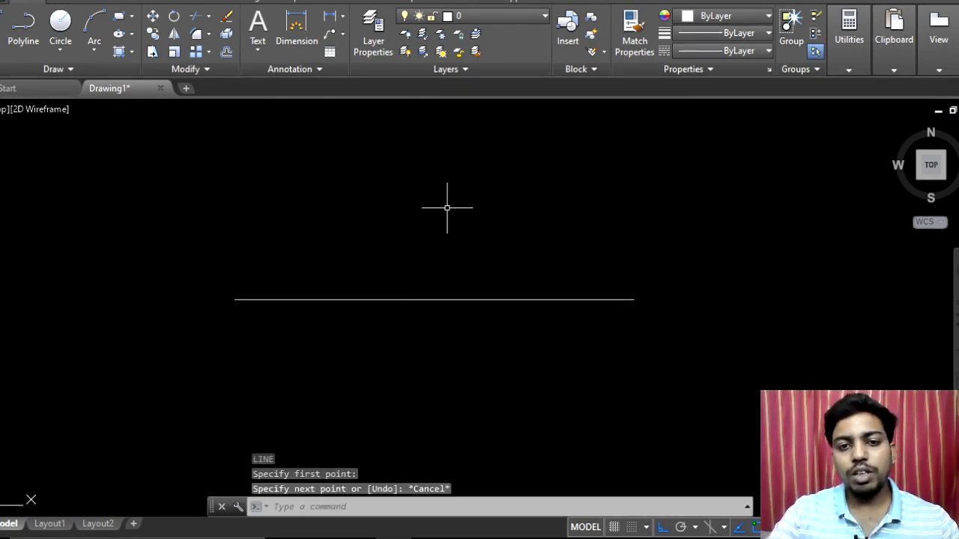
# Draw a circle in the empty area above the horizontal line
pyautogui.moveTo(447, 208); pyautogui.dragTo(390, 248, button='middle')
pyautogui.write('c')
pyautogui.press('Return')
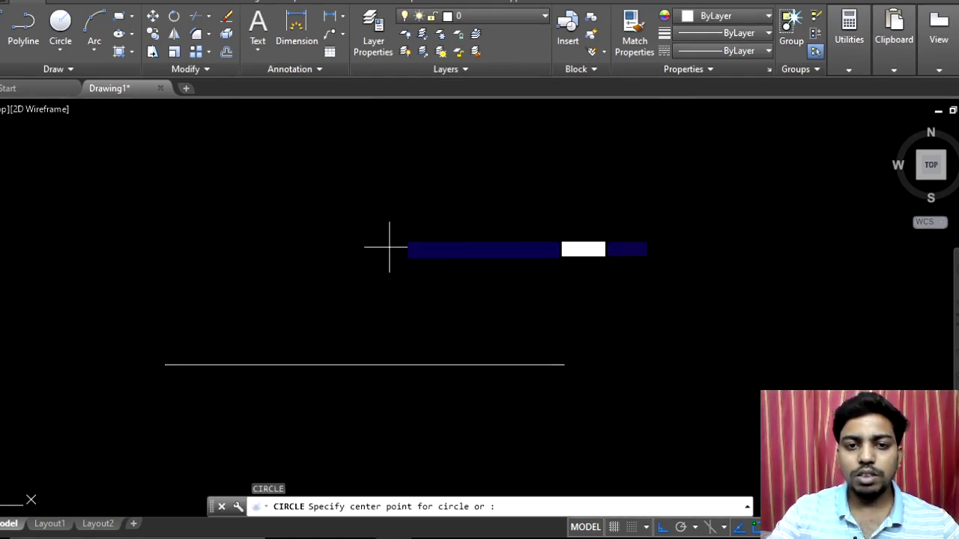
pyautogui.click(413, 212)
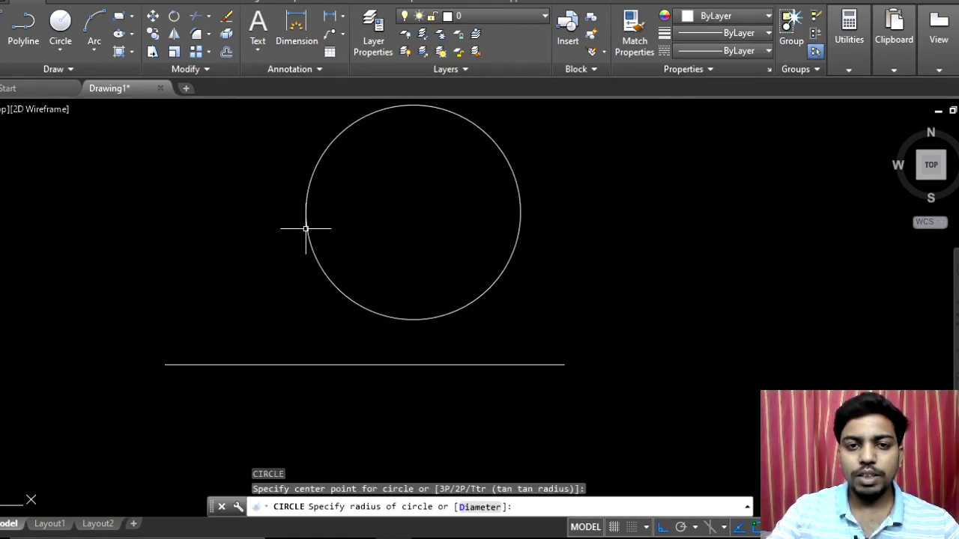
pyautogui.click(306, 228)
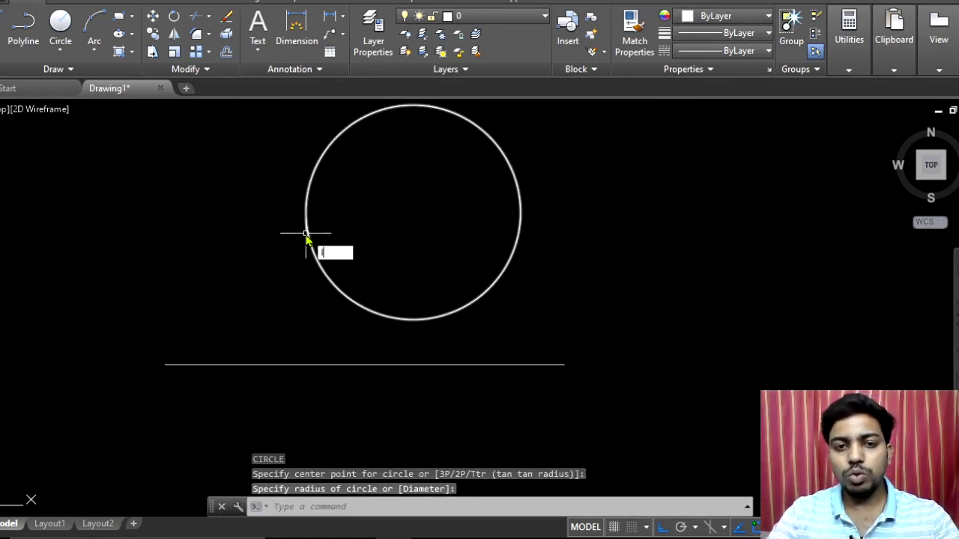
# Examine the circle's center and quadrant snap points with the LINE command, and exit without drawing
pyautogui.press('Return')
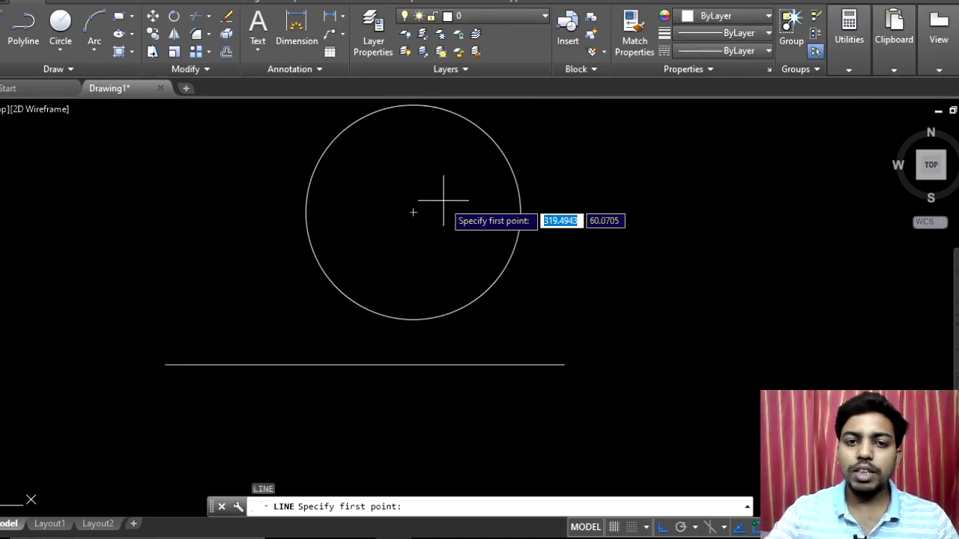
pyautogui.moveTo(447, 202); pyautogui.dragTo(415, 249, button='middle')
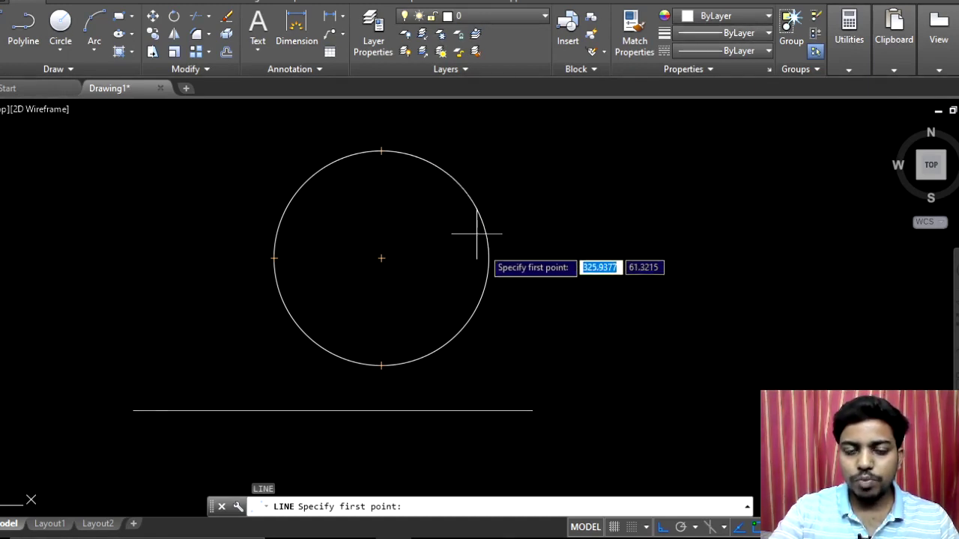
pyautogui.scroll(-4, 494, 278)
pyautogui.scroll(5, 494, 279)
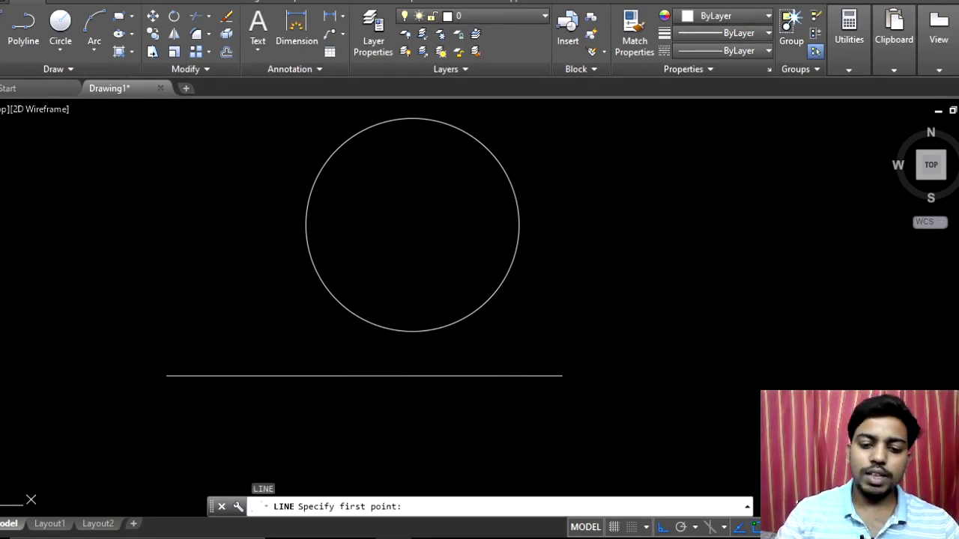
pyautogui.press('Escape')
# Review the enabled object snap modes with the OSNAP command and dismiss the settings without changes
pyautogui.write('obej')
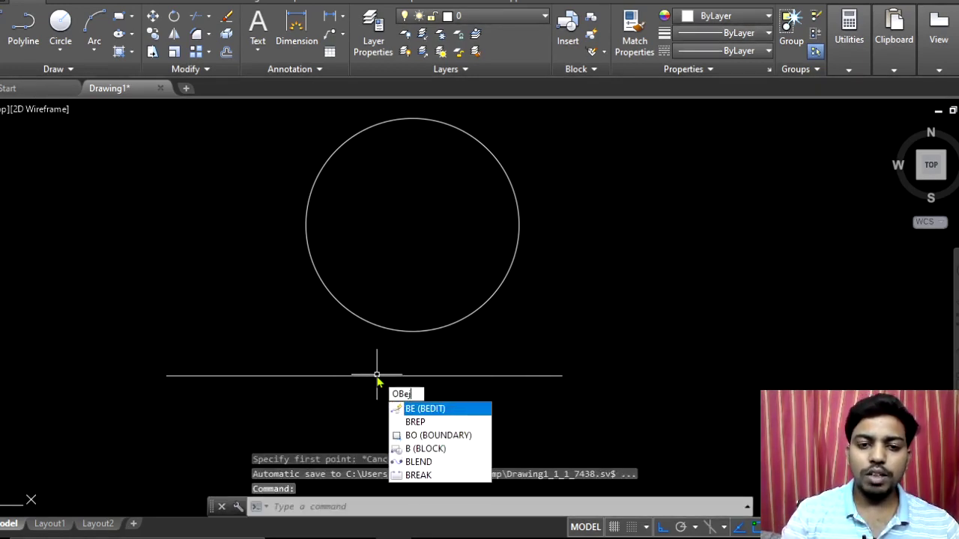
pyautogui.press('BackSpace')
pyautogui.press('BackSpace')
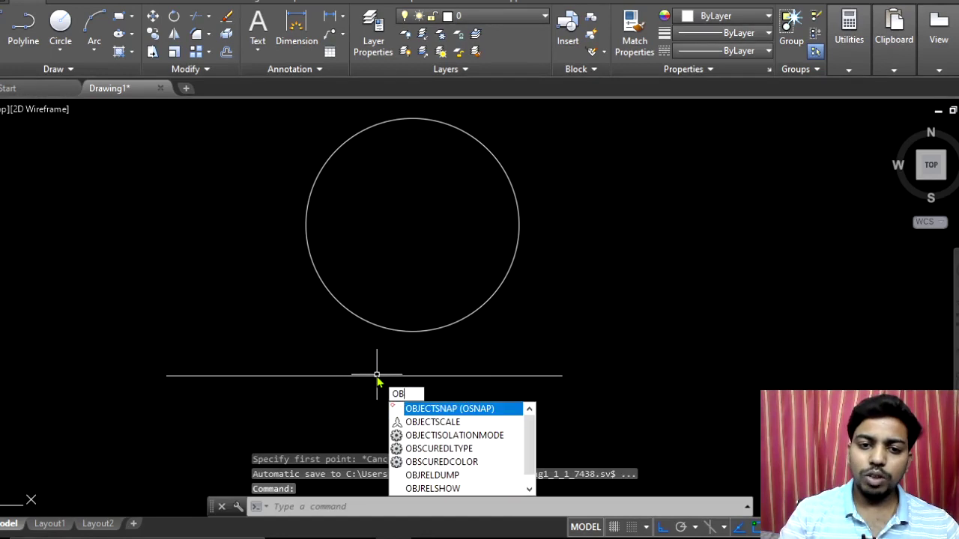
pyautogui.write('sn')
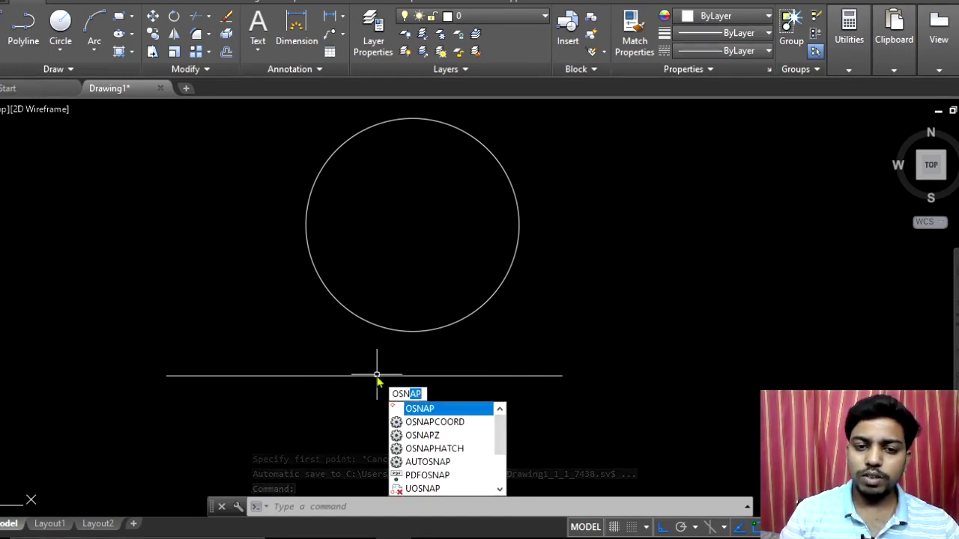
pyautogui.press('Return')
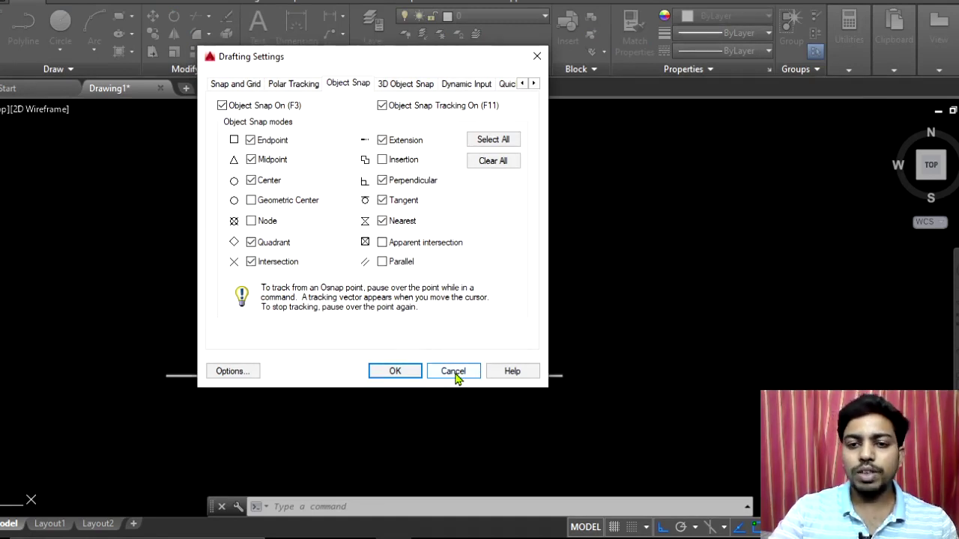
pyautogui.click(454, 373)
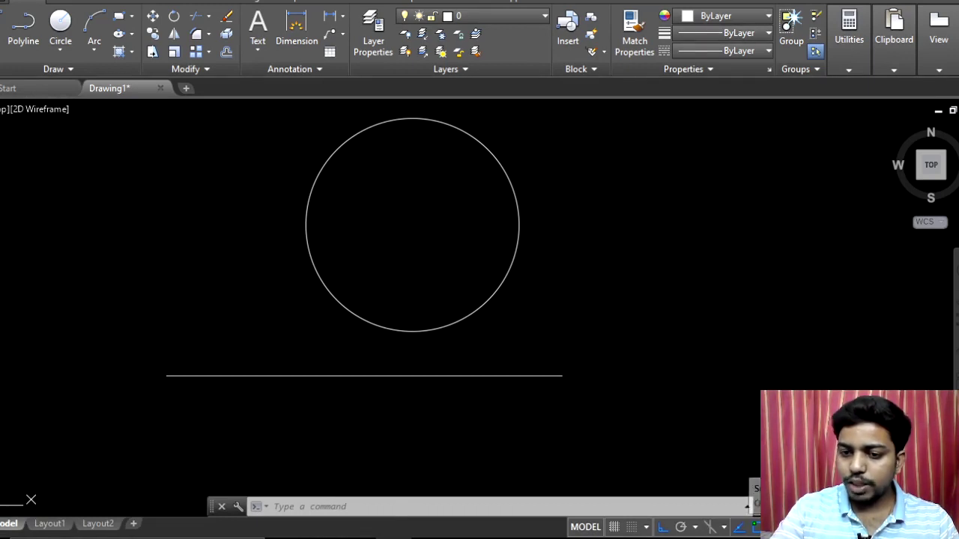
# Switch the Quadrant and Intersection snaps off and back on in the quick list of object snap modes
pyautogui.click(772, 527)
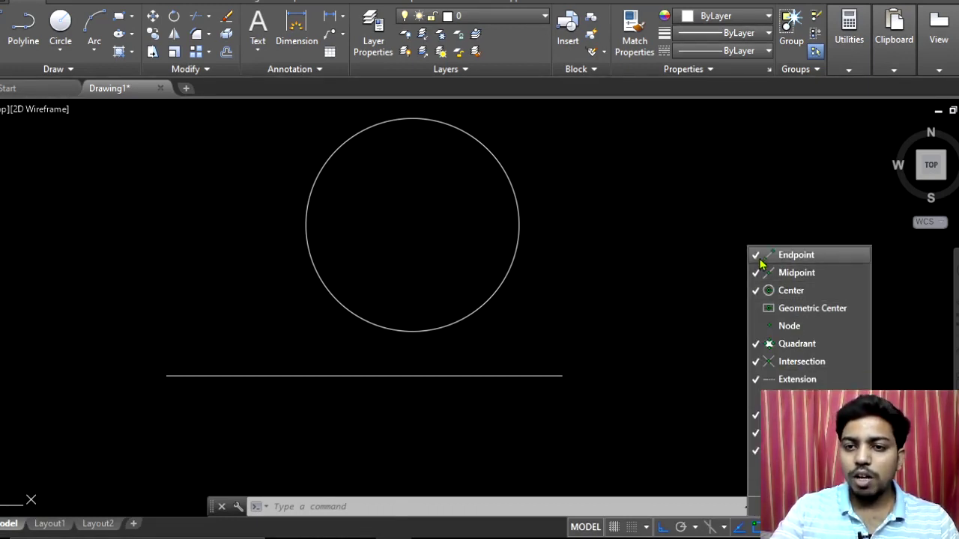
pyautogui.click(759, 344)
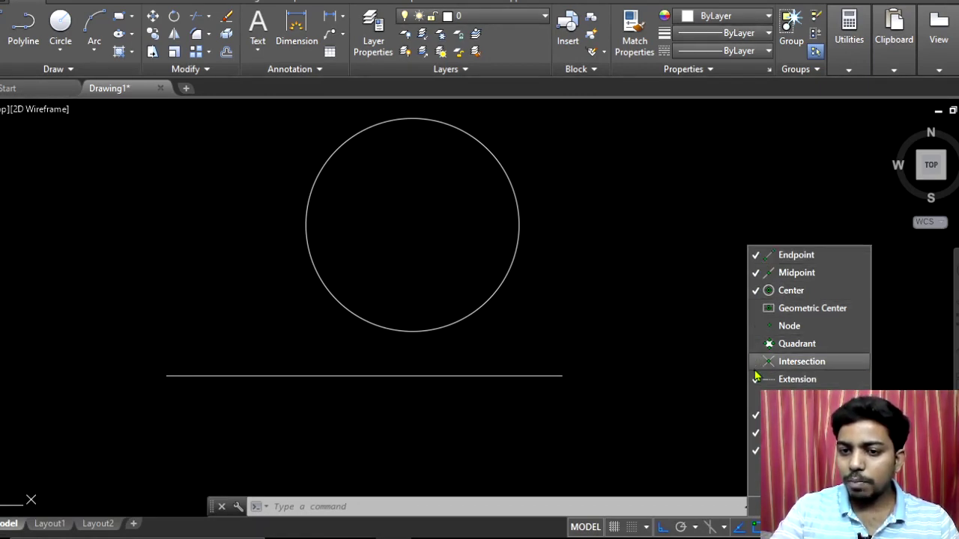
pyautogui.click(757, 347)
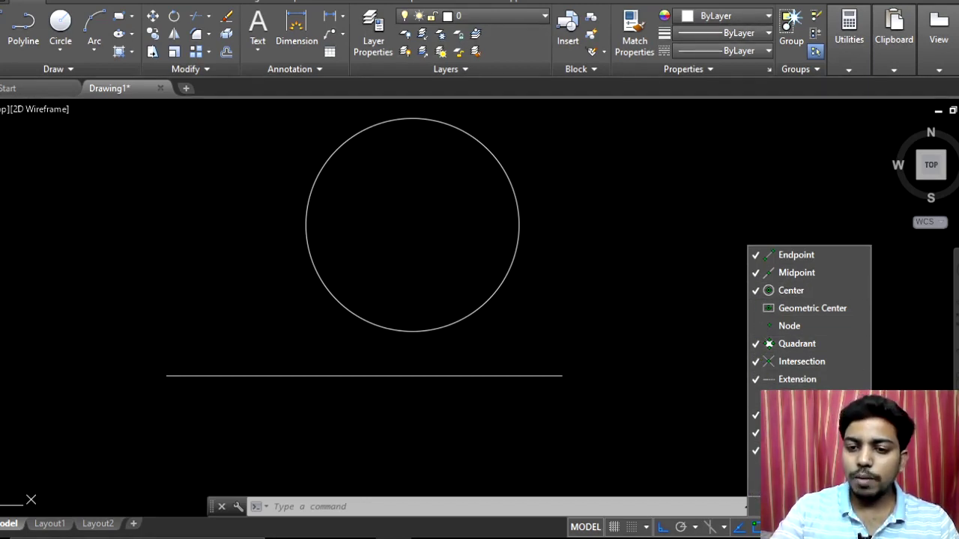
pyautogui.press('Escape')
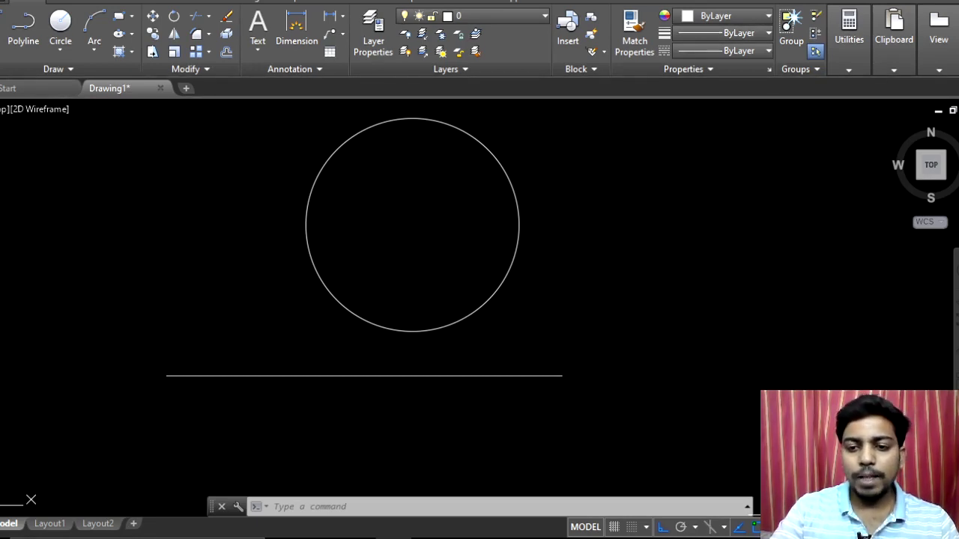
# Compare snapping in the LINE command with object snap switched off and back on, and exit without drawing
pyautogui.press('F3')
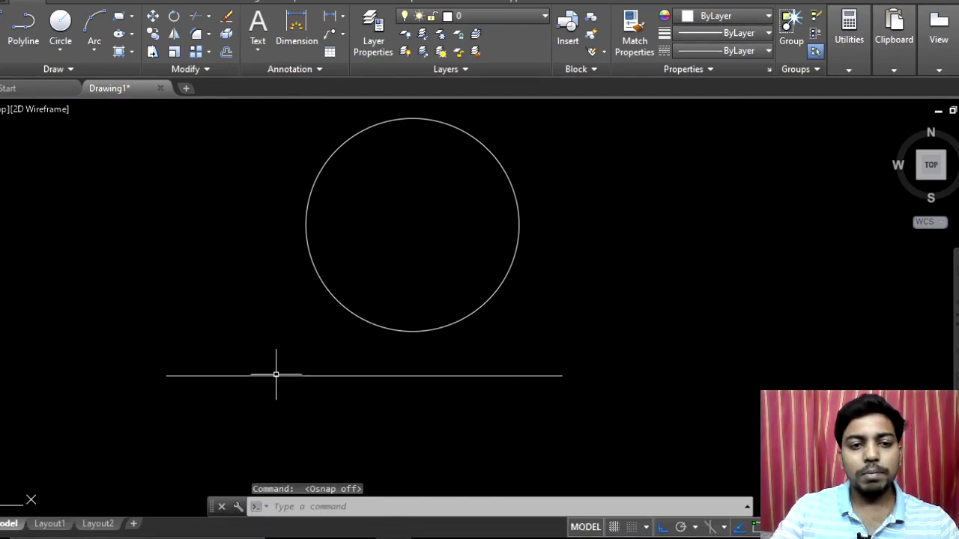
pyautogui.write('l')
pyautogui.press('Return')
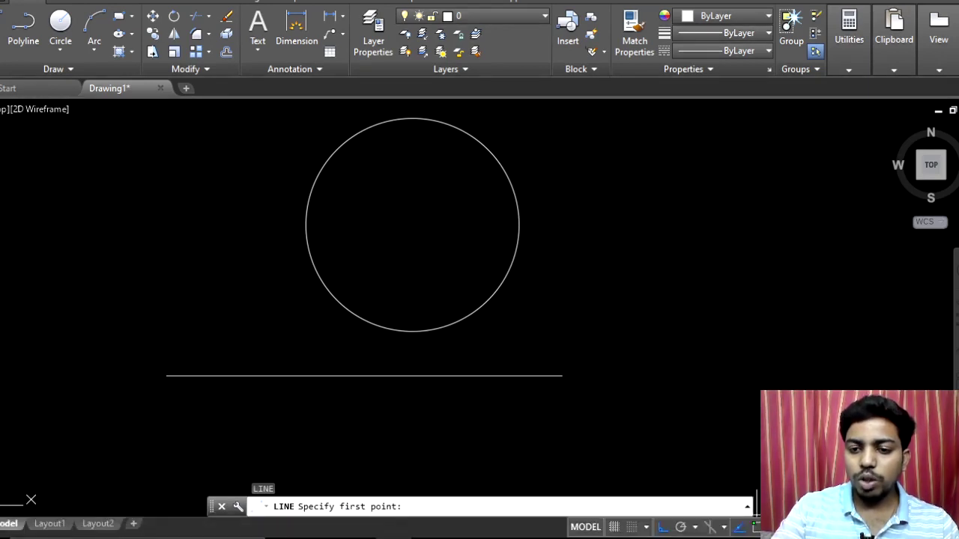
pyautogui.click(758, 528)
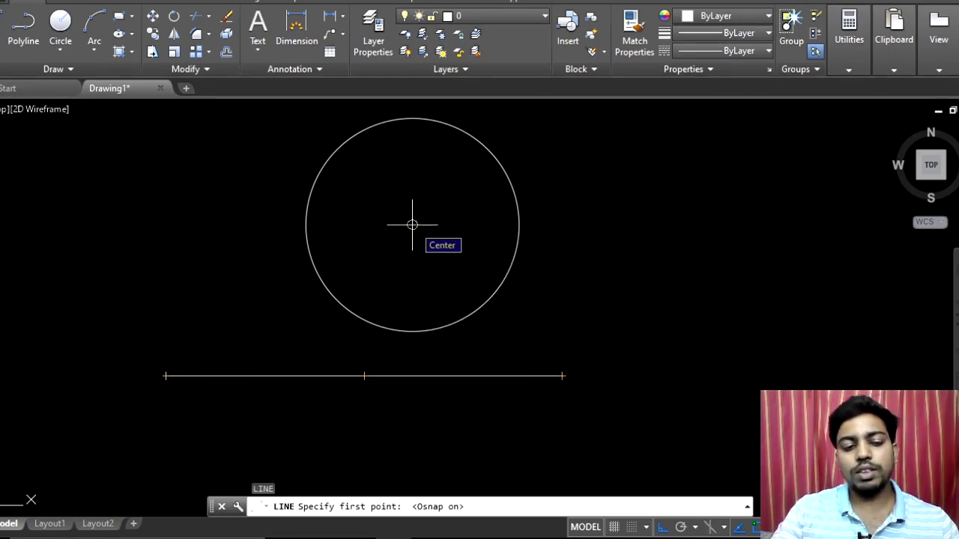
pyautogui.press('Escape')
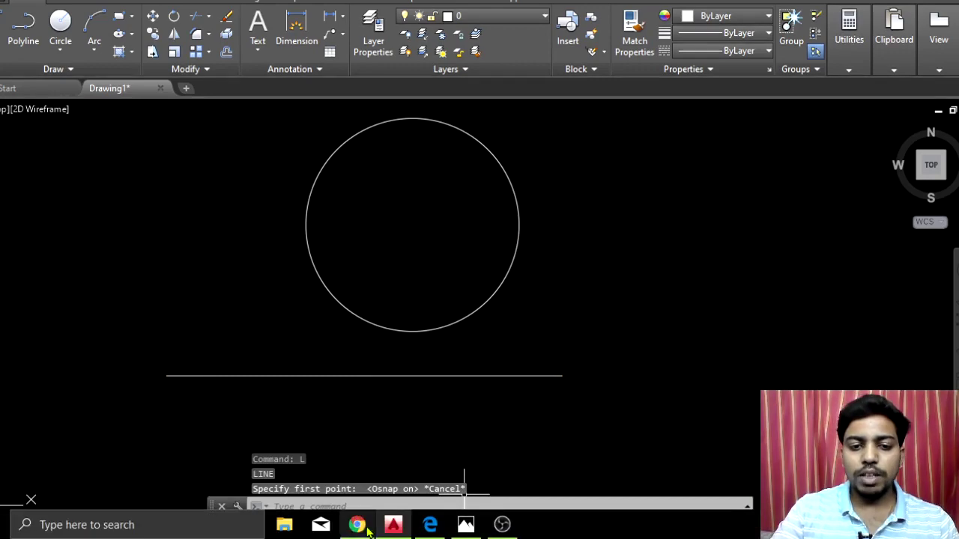
# Switch to the notes document and read the Object Snap introduction and how to select from the Object Snap menu
pyautogui.click(393, 535)
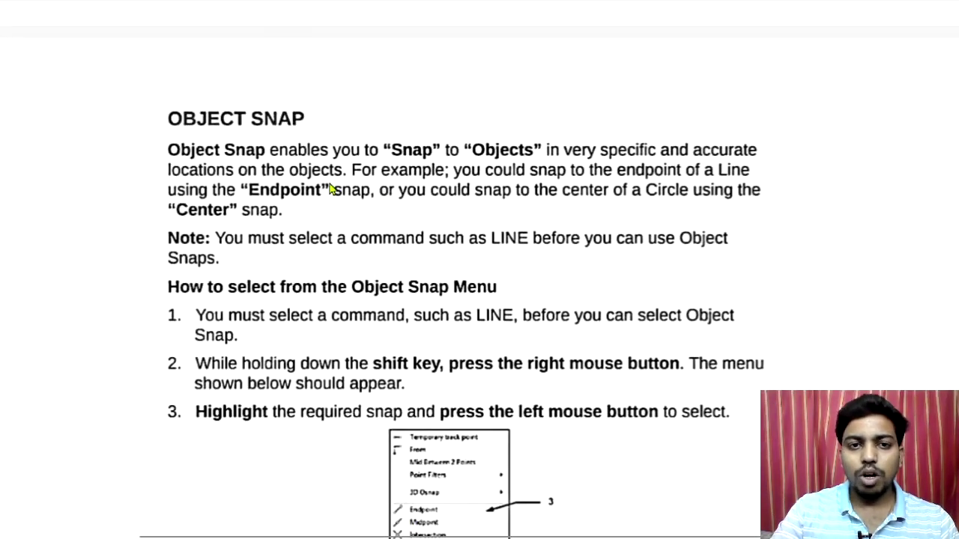
pyautogui.scroll(-1, 329, 185)
pyautogui.scroll(1, 329, 185)
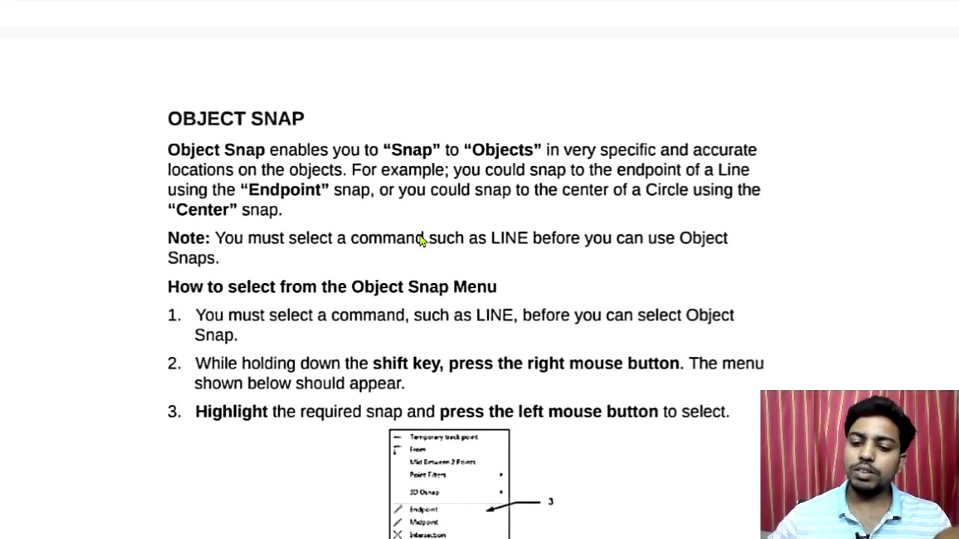
pyautogui.moveTo(430, 538)
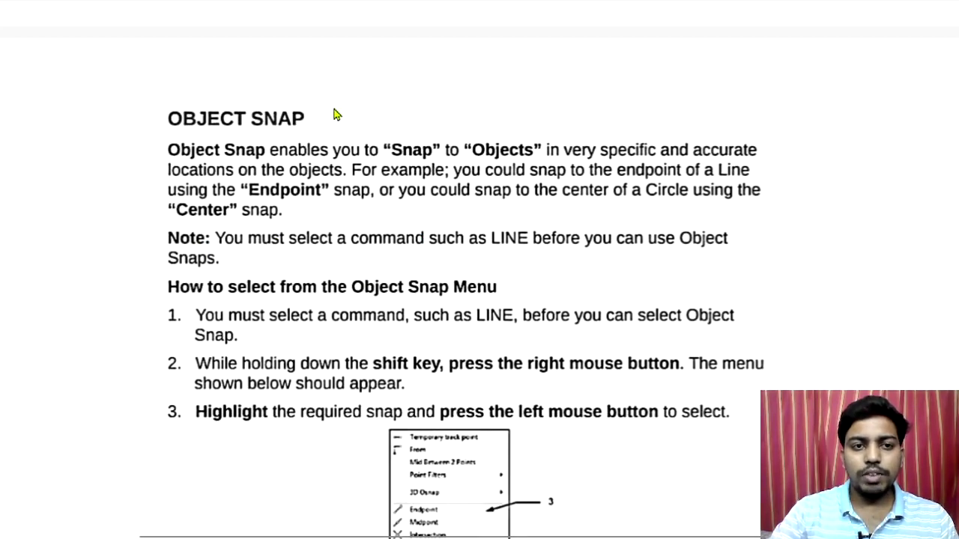
pyautogui.scroll(-5, 362, 172)
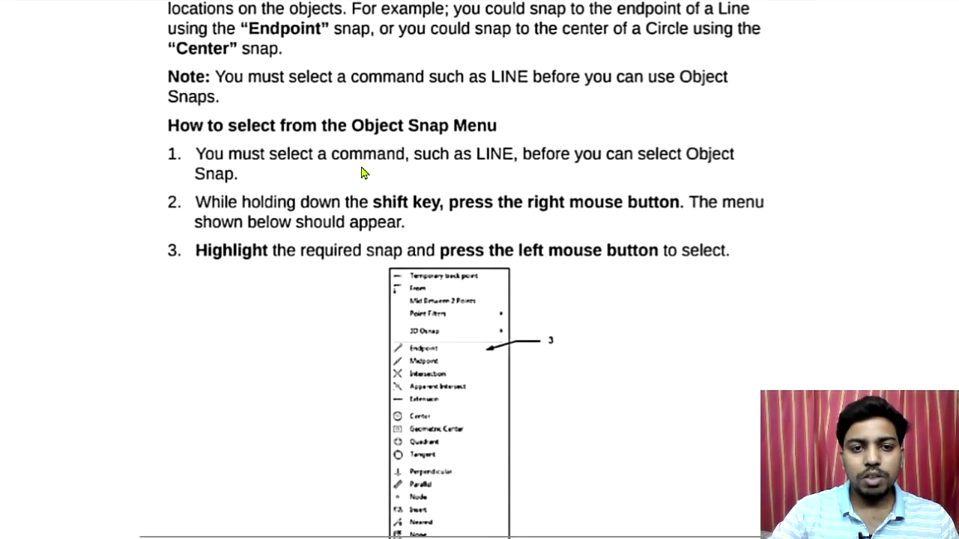
pyautogui.scroll(-5, 362, 173)
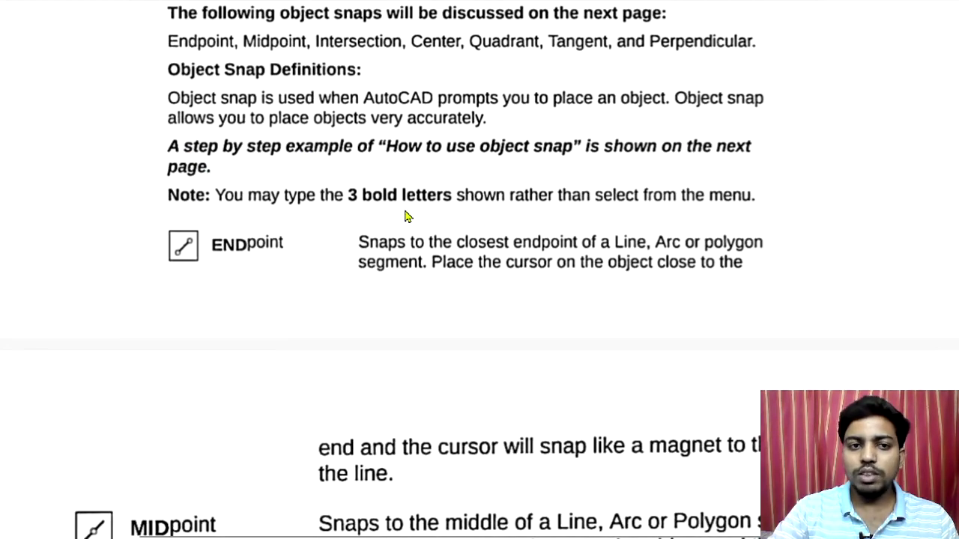
# Read the object snap definitions in the notes from Endpoint to Perpendicular, including the three bold letters for each snap
pyautogui.scroll(-1, 252, 159)
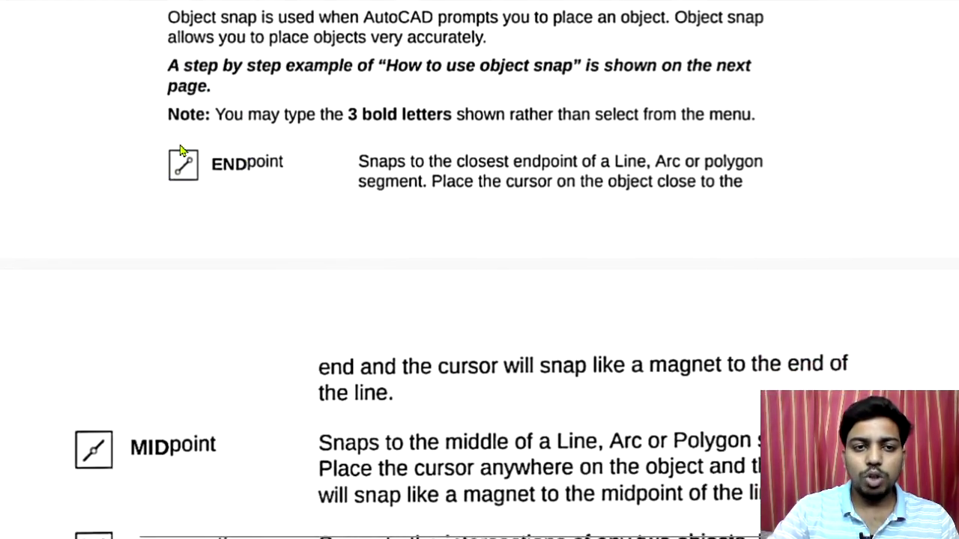
pyautogui.scroll(-2, 201, 161)
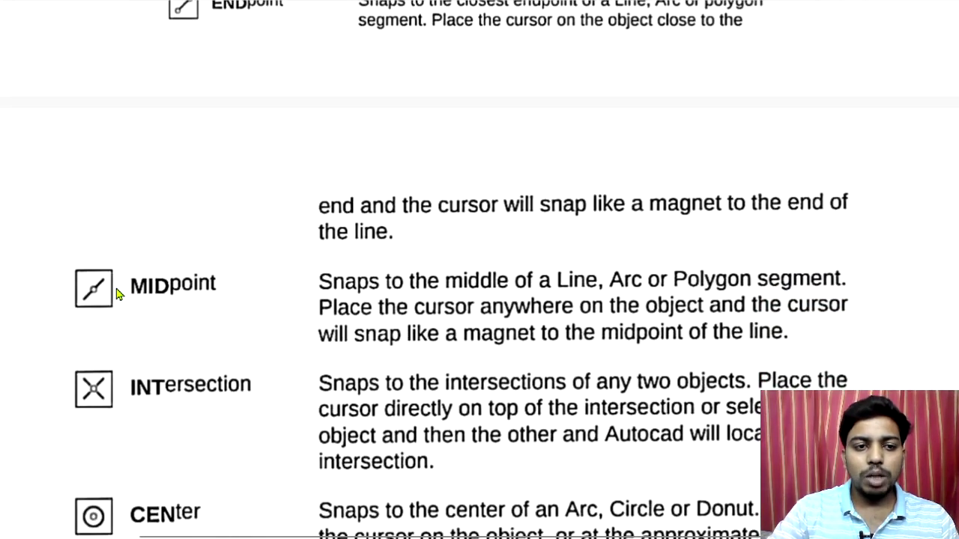
pyautogui.scroll(-2, 118, 292)
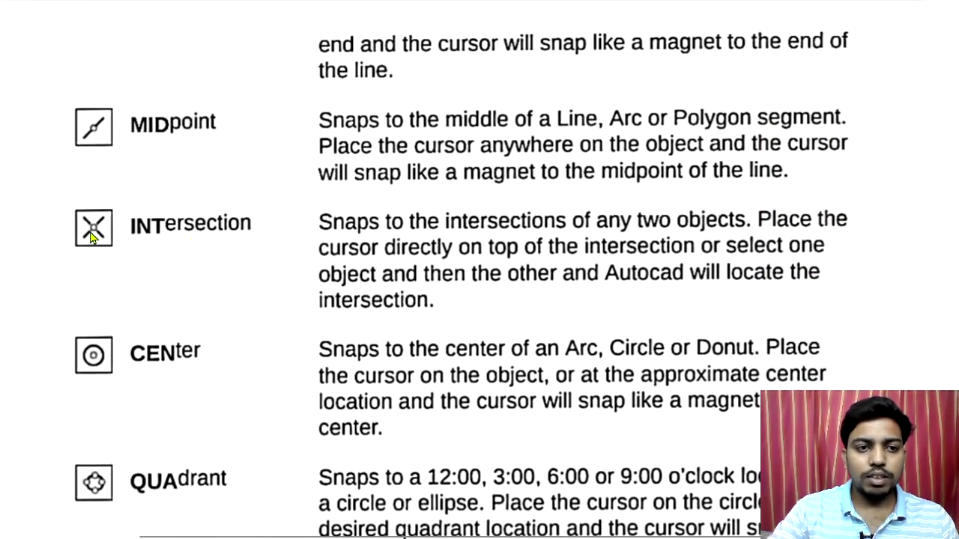
pyautogui.scroll(-3, 143, 311)
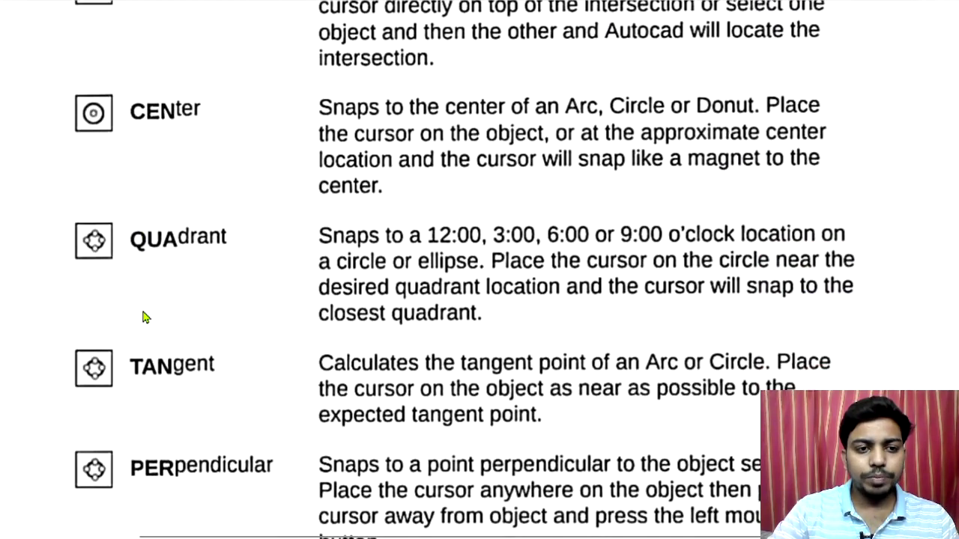
pyautogui.scroll(-2, 221, 311)
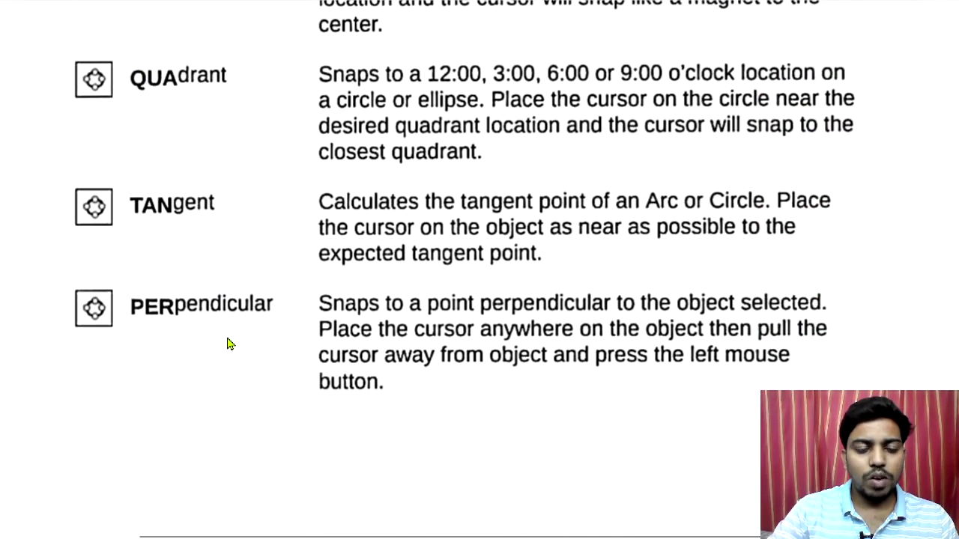
pyautogui.scroll(4, 234, 375)
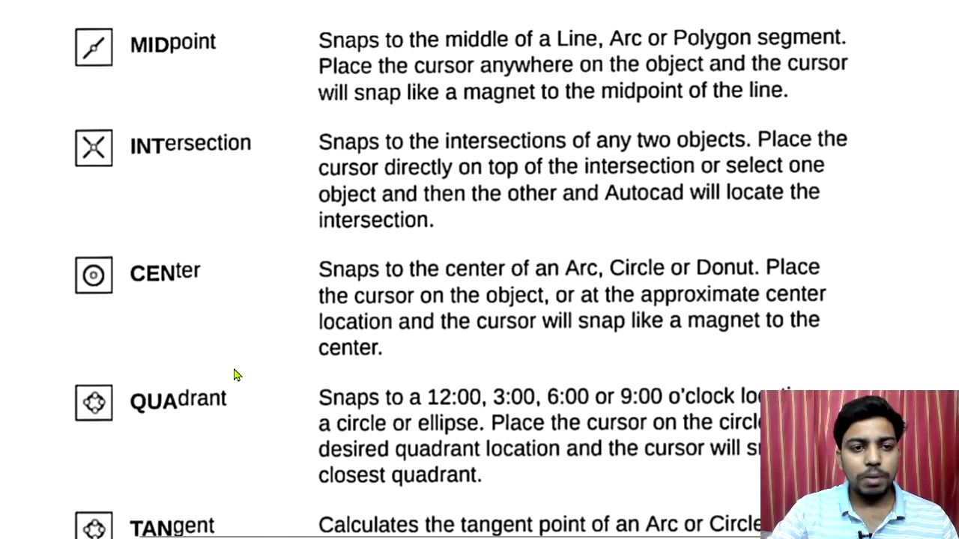
pyautogui.scroll(-2, 234, 374)
pyautogui.scroll(4, 235, 375)
pyautogui.scroll(4, 205, 370)
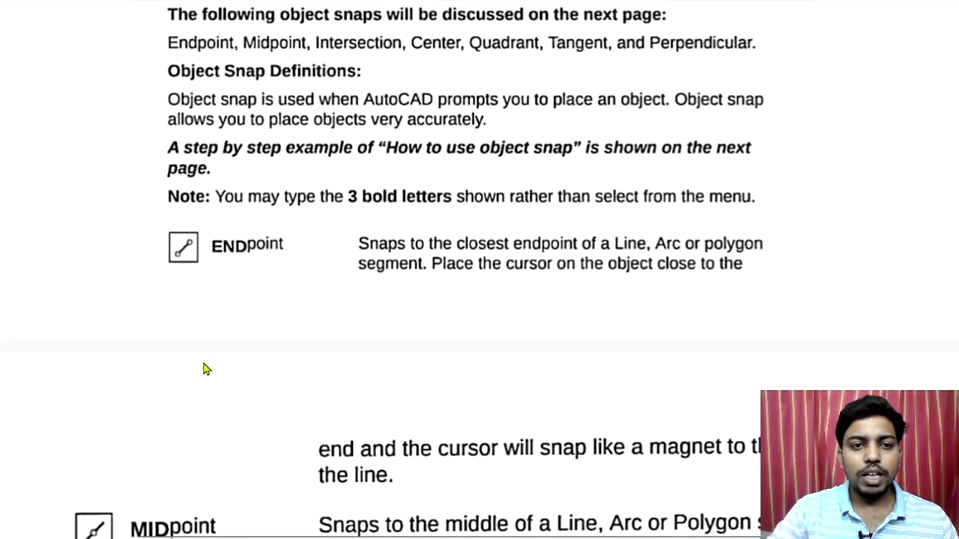
pyautogui.scroll(-1, 235, 245)
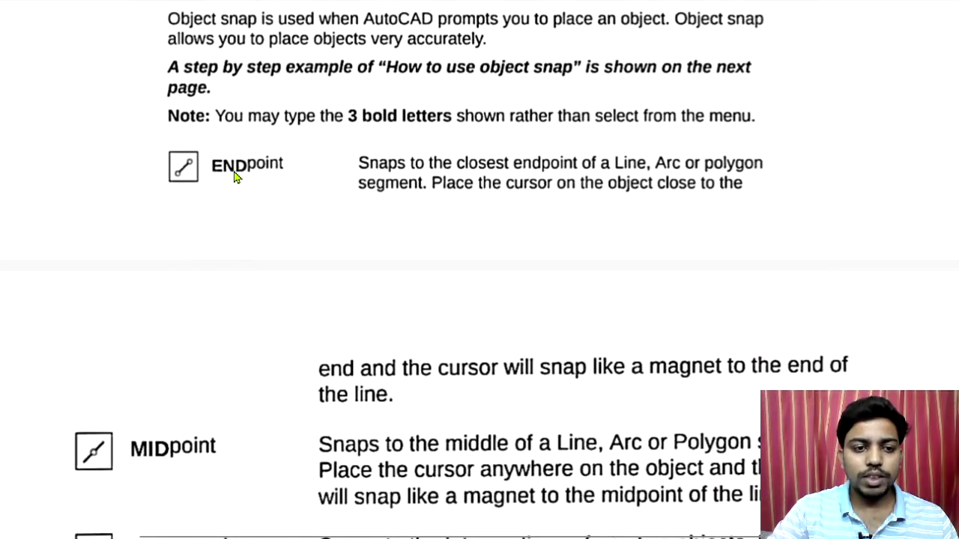
pyautogui.scroll(-3, 392, 302)
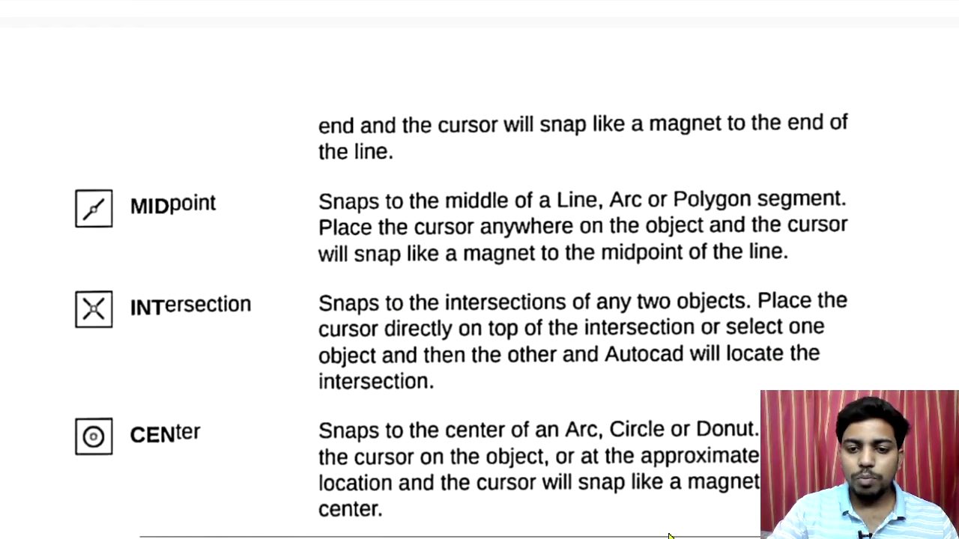
# Switch back to the AutoCAD drawing and open the object snap settings with the OSNAP command
pyautogui.moveTo(459, 537)
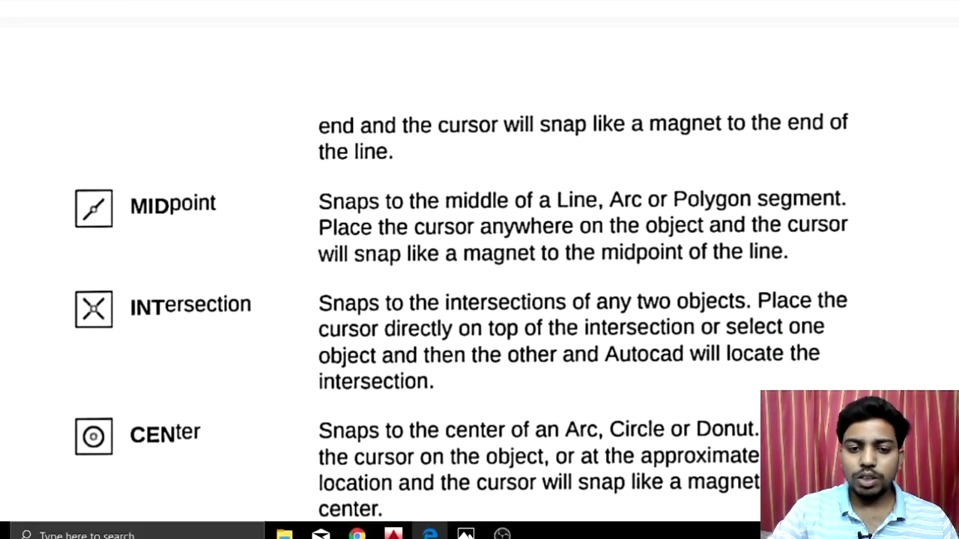
pyautogui.click(401, 532)
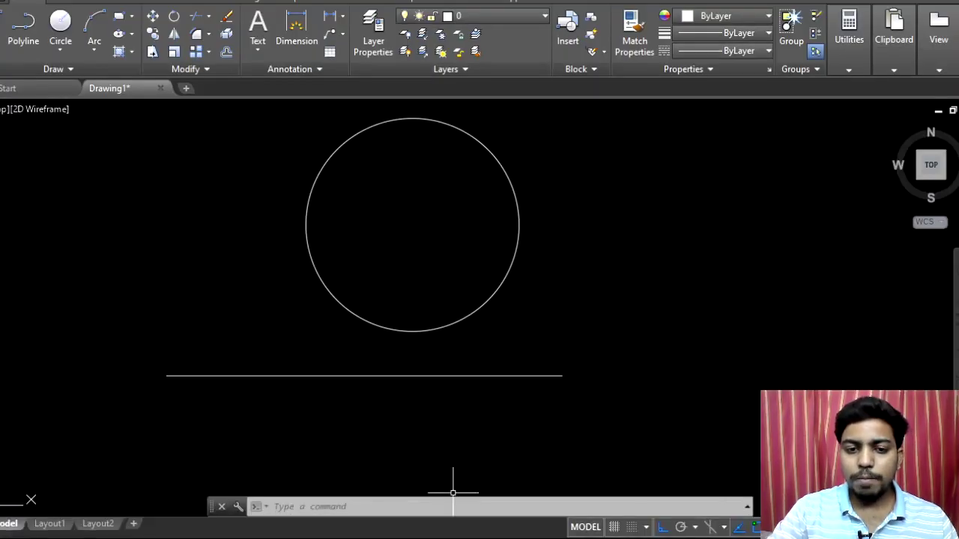
pyautogui.write('o')
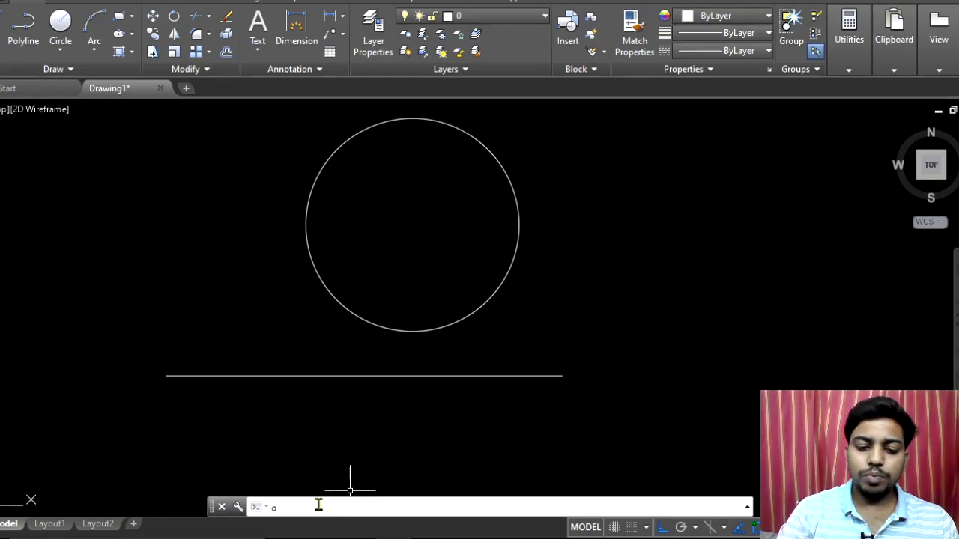
pyautogui.write('bej')
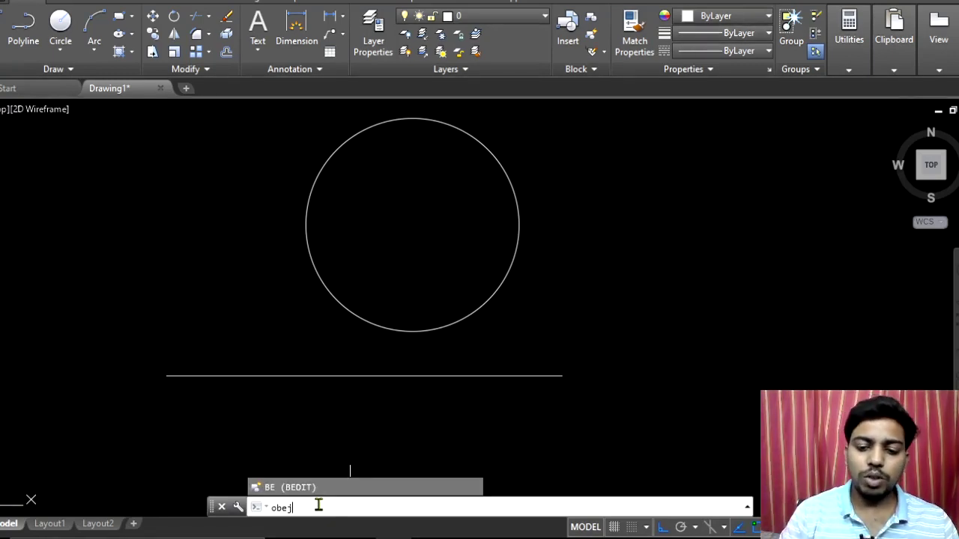
pyautogui.press('BackSpace')
pyautogui.press('BackSpace')
pyautogui.press('BackSpace')
pyautogui.write('snap')
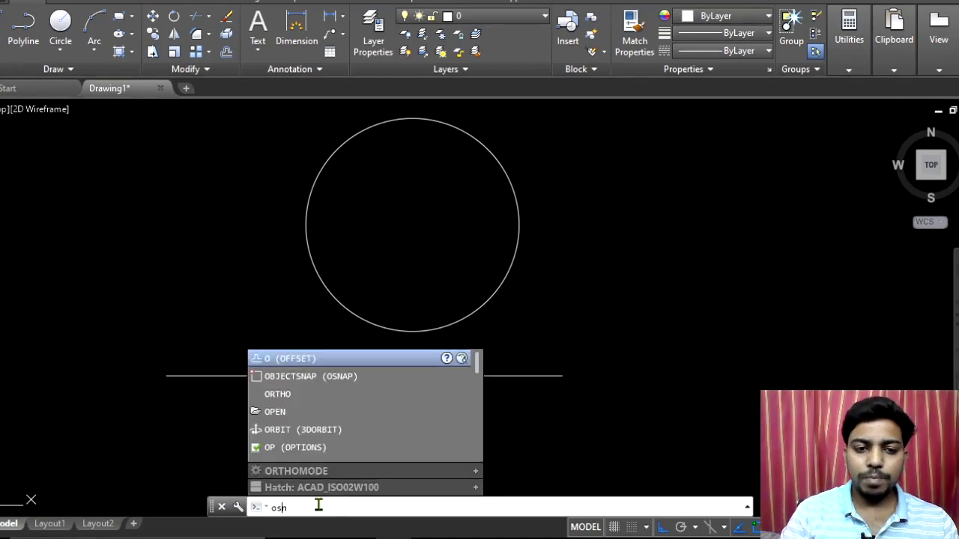
pyautogui.press('Return')
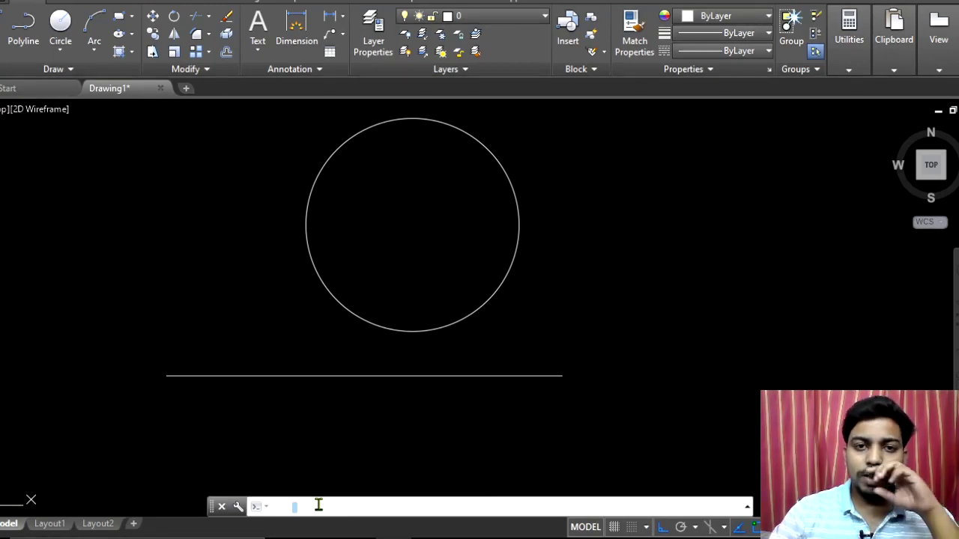